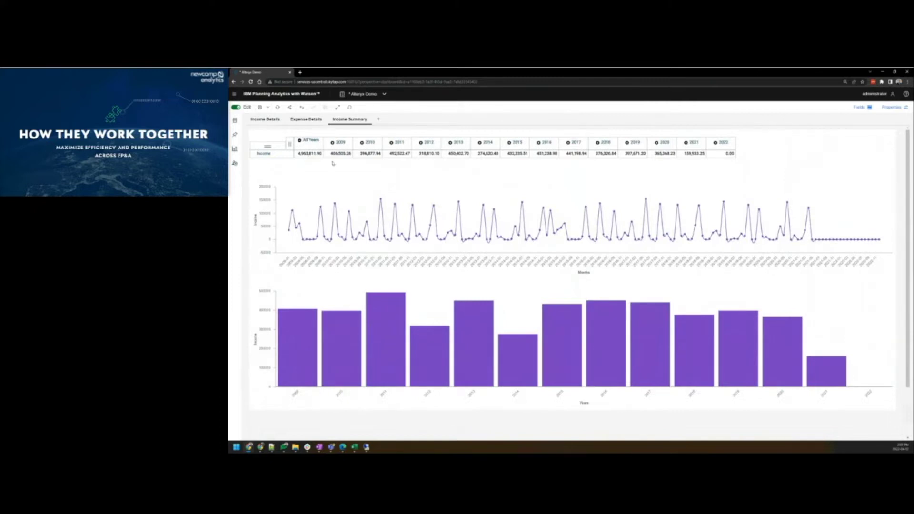
# Expand 2021 in the income table on the Income Summary sheet and examine its monthly figures.
pyautogui.click(685, 143)
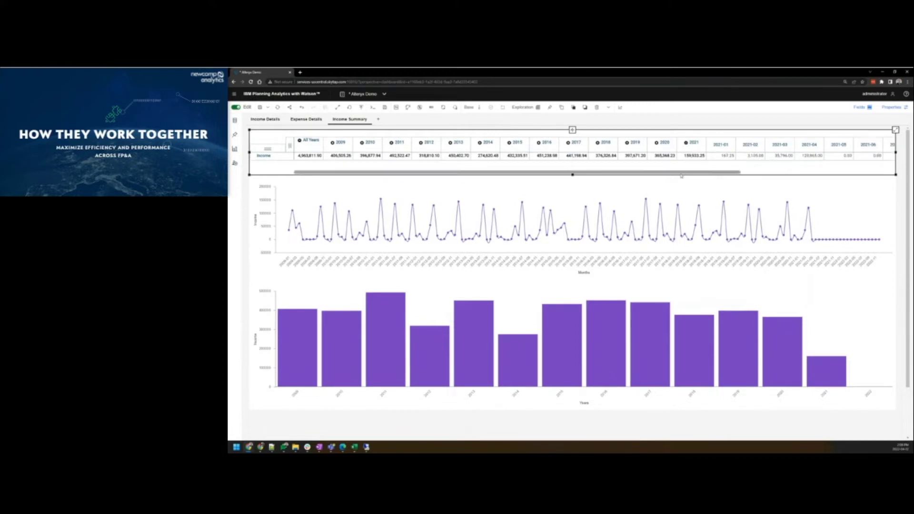
pyautogui.moveTo(688, 174); pyautogui.dragTo(817, 174)
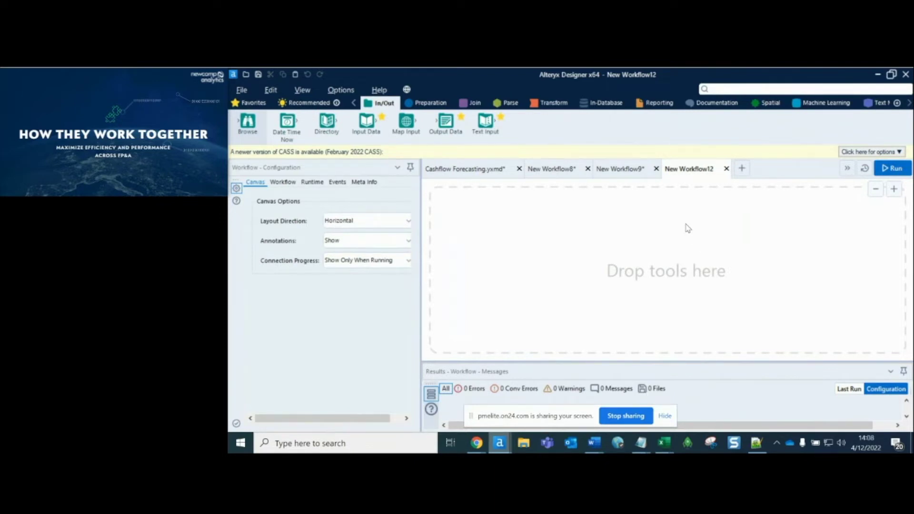
# Show the Favorites tool category above the empty workflow canvas.
pyautogui.moveTo(583, 247); pyautogui.dragTo(744, 296)
pyautogui.click(253, 103)
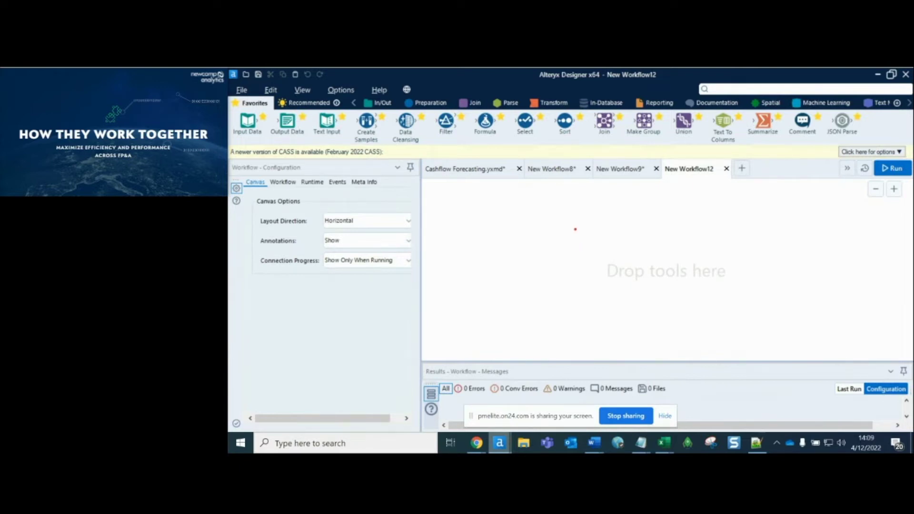
# Annotate the screen with a red box labelled "Tool Palette" around the tools and a blue box labelled "Canvas" around the workflow area.
pyautogui.moveTo(232, 93); pyautogui.dragTo(908, 158)
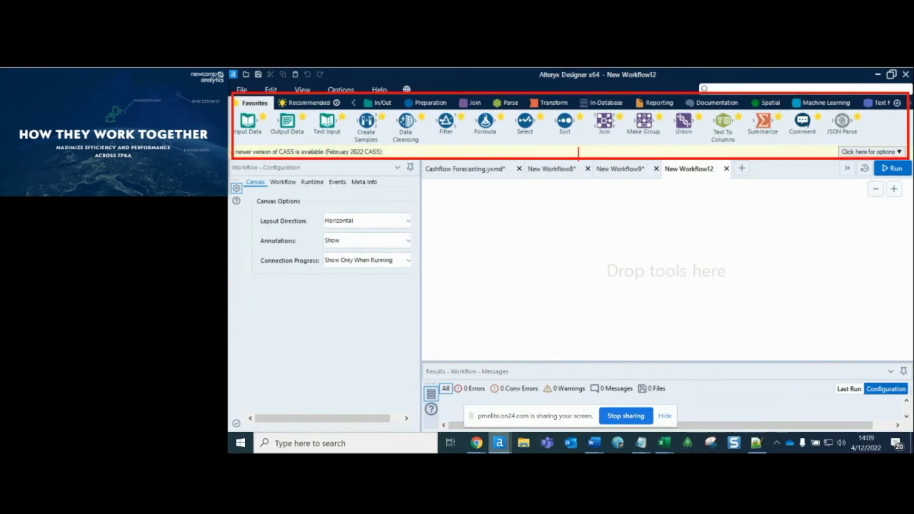
pyautogui.write('Tool Palette')
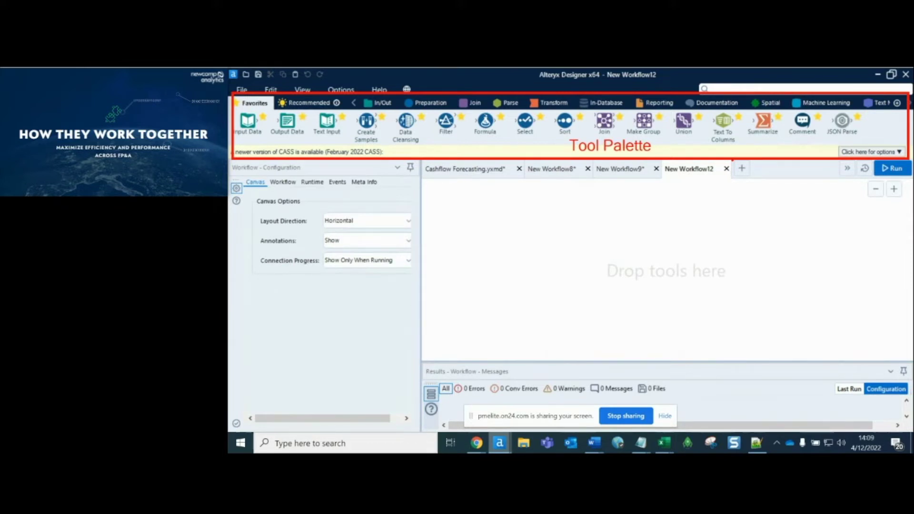
pyautogui.moveTo(428, 185)
pyautogui.mouseDown()
pyautogui.moveTo(817, 307)
pyautogui.moveTo(897, 349)
pyautogui.mouseUp()
pyautogui.write('t')
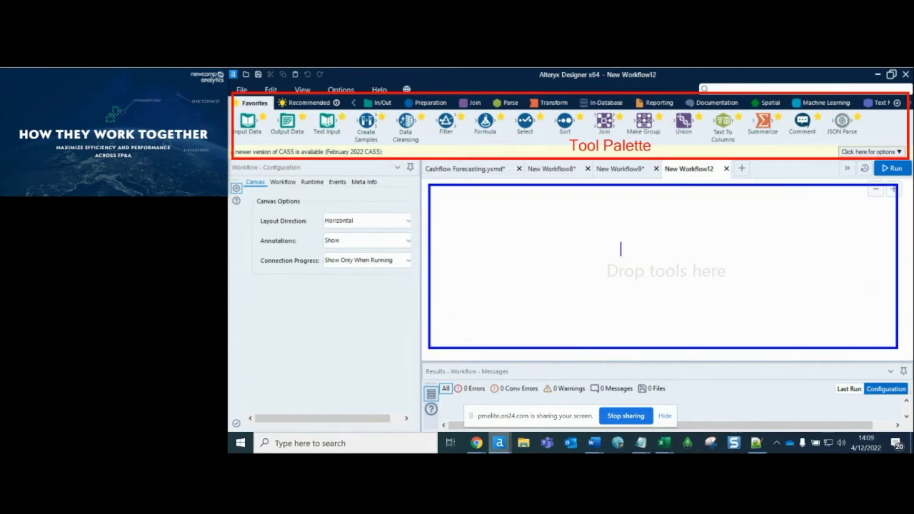
pyautogui.write('Canvas')
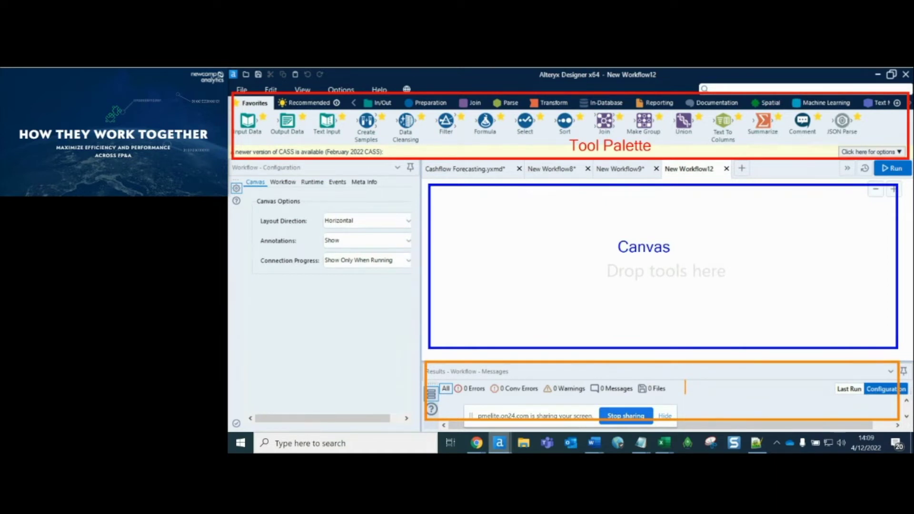
# Label the results area "Results Window" in orange and box the configuration area in green with the label "Configuration Window".
pyautogui.write('Results Window')
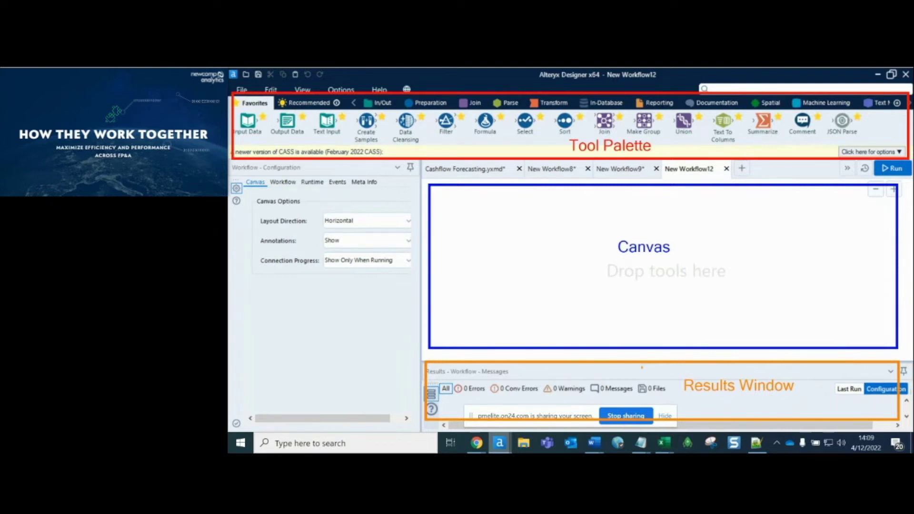
pyautogui.moveTo(232, 164); pyautogui.dragTo(412, 408)
pyautogui.write('Configuration')
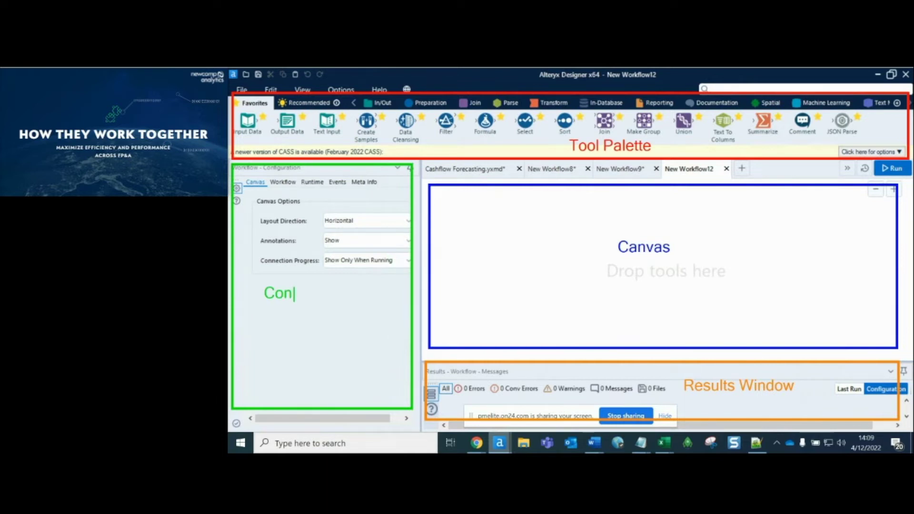
pyautogui.press('Return')
pyautogui.write('Window')
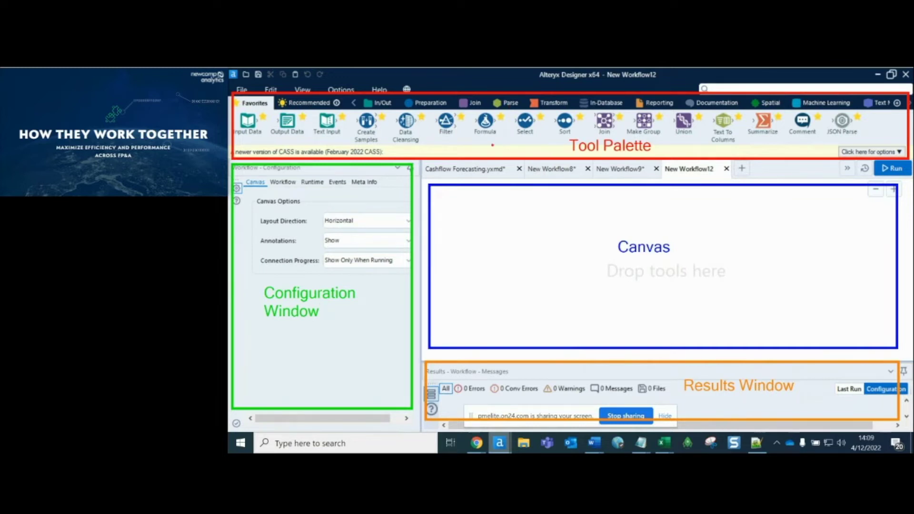
# Draw red arrows to the Formula and Filter tools and sketch two circles joined by an arrow on the canvas.
pyautogui.moveTo(486, 141); pyautogui.dragTo(481, 182)
pyautogui.moveTo(442, 140); pyautogui.dragTo(428, 182)
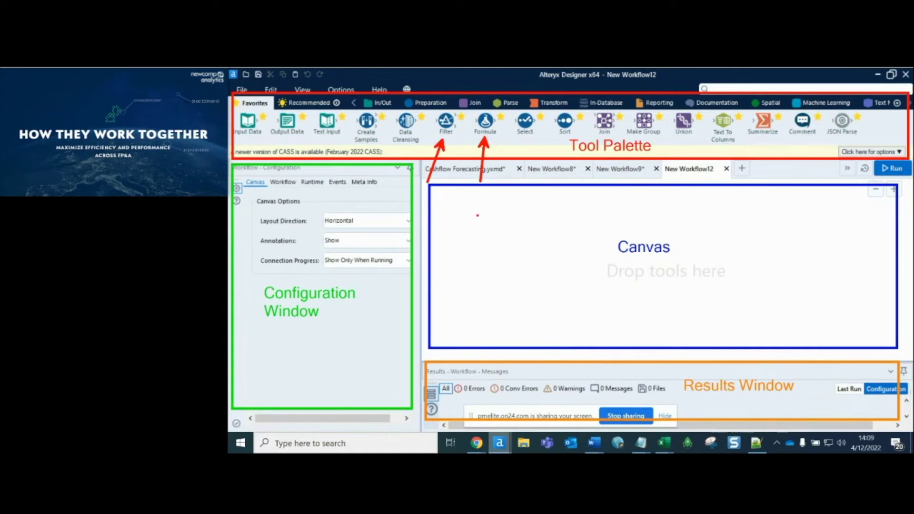
pyautogui.moveTo(460, 231); pyautogui.dragTo(500, 243)
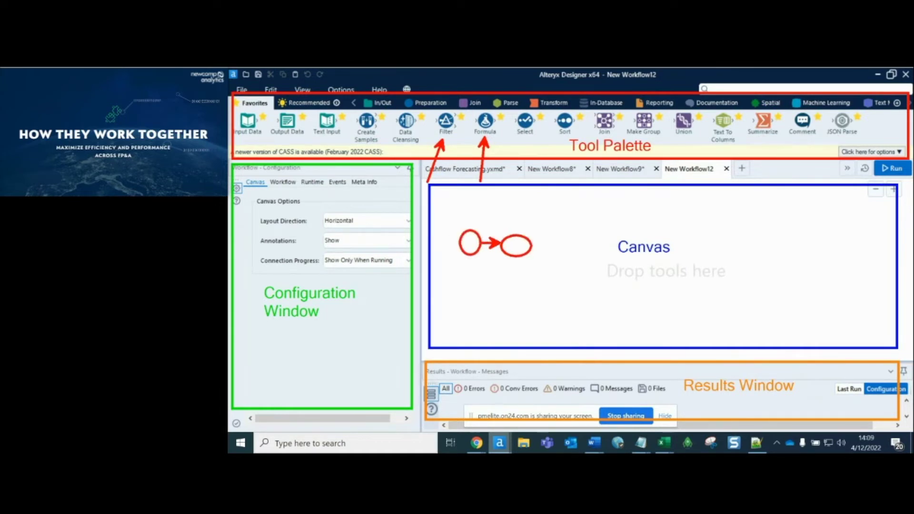
pyautogui.moveTo(342, 280); pyautogui.dragTo(250, 286)
# Undo all the screen annotations.
pyautogui.hotkey('ctrl', 'z')
pyautogui.hotkey('ctrl', 'z')
pyautogui.hotkey('ctrl', 'z')
pyautogui.hotkey('ctrl', 'z')
pyautogui.hotkey('ctrl', 'z')
pyautogui.hotkey('ctrl', 'z')
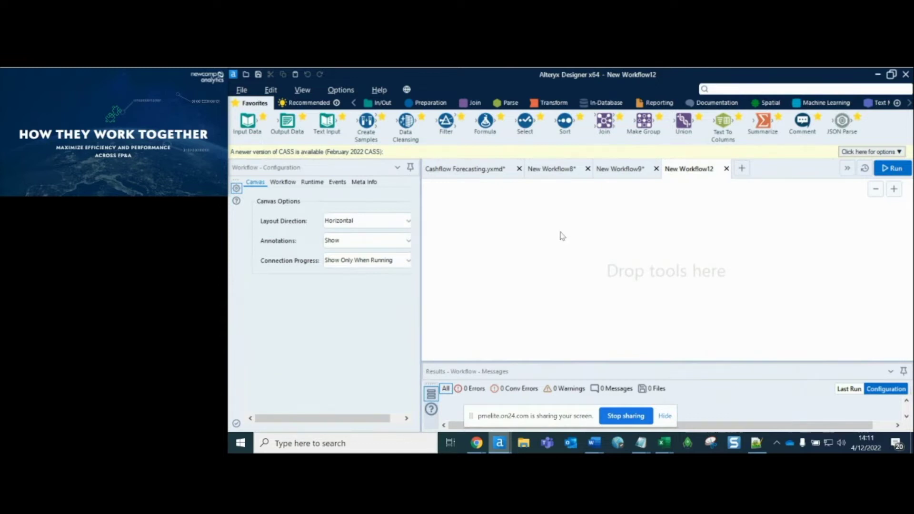
# Place an Input Data tool on the canvas, delete it and place a new one.
pyautogui.moveTo(248, 122); pyautogui.dragTo(472, 242)
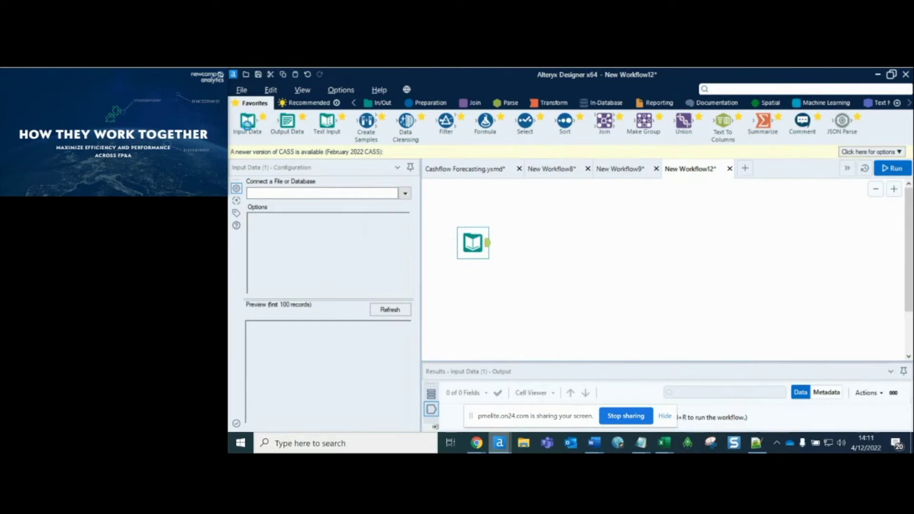
pyautogui.press('Delete')
pyautogui.moveTo(247, 120); pyautogui.dragTo(462, 253)
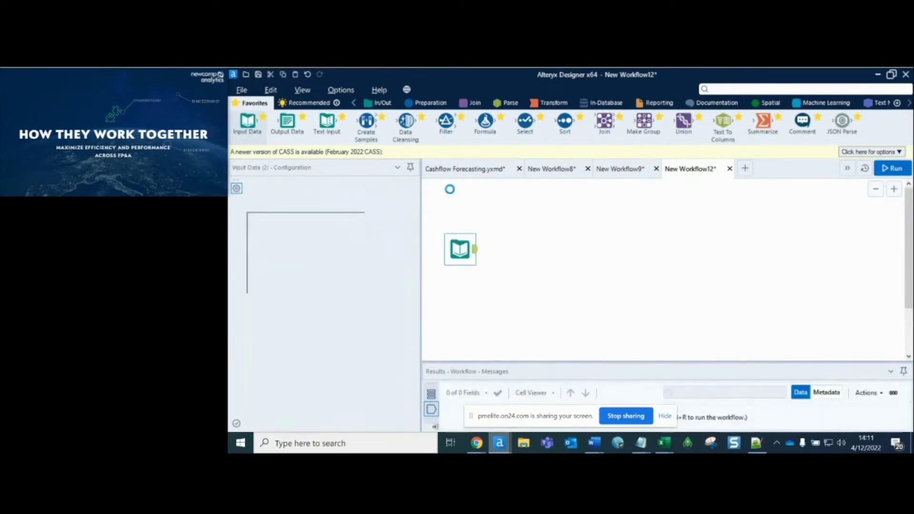
# Open the Input Data tool's data connections and review all supported file types.
pyautogui.click(408, 193)
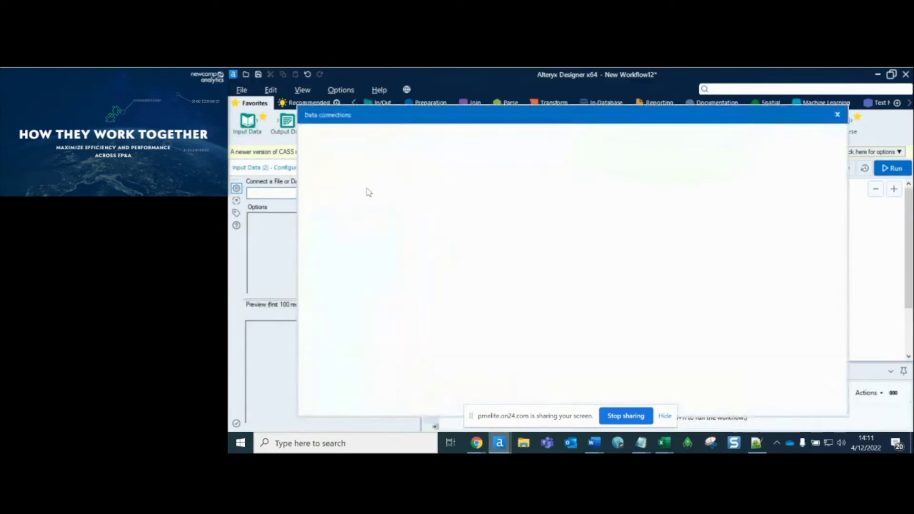
pyautogui.click(356, 182)
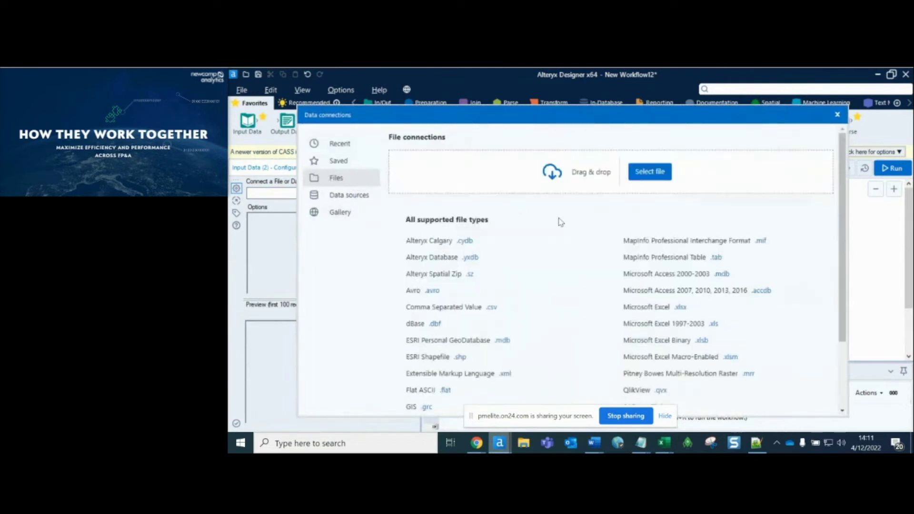
pyautogui.scroll(-3, 559, 222)
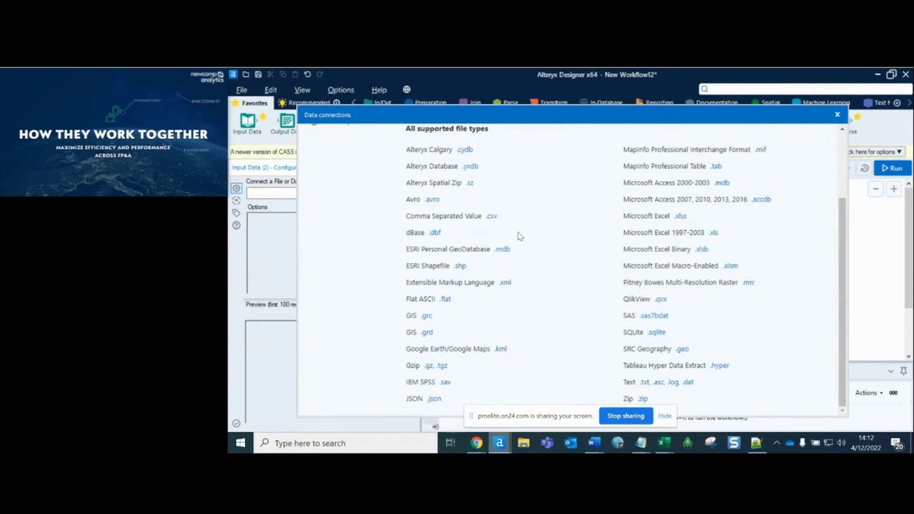
pyautogui.scroll(3, 536, 238)
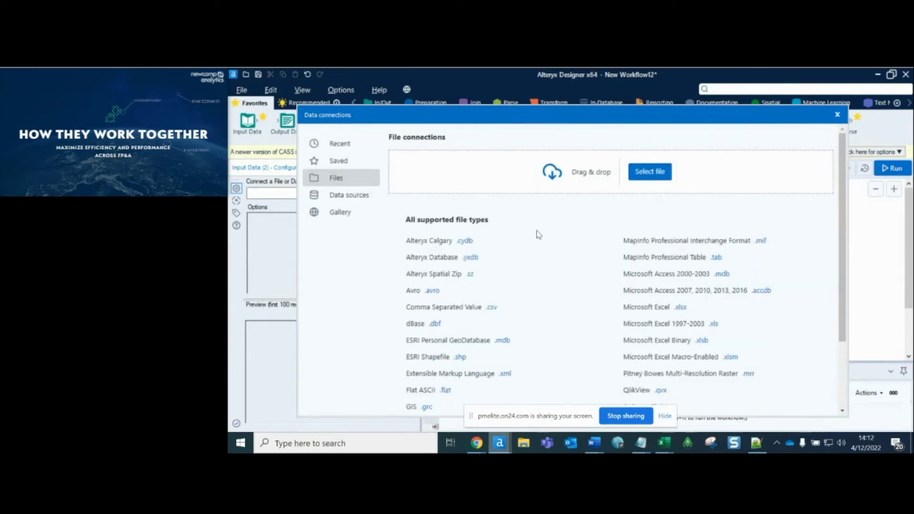
# Review the available data sources, pointing out Microsoft SQL Server, Oracle, IBM DB2 and IBM Netezza, and close the data connections.
pyautogui.click(343, 197)
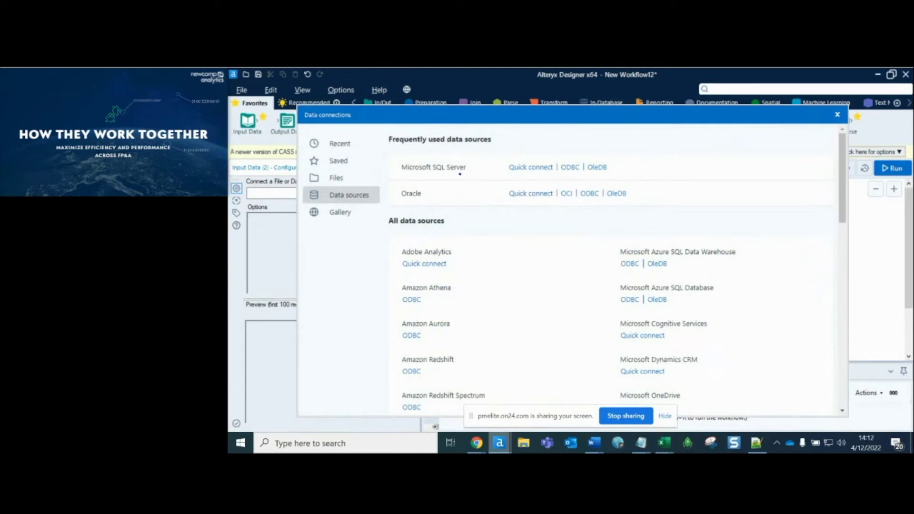
pyautogui.moveTo(459, 174); pyautogui.dragTo(473, 210)
pyautogui.scroll(-5, 497, 254)
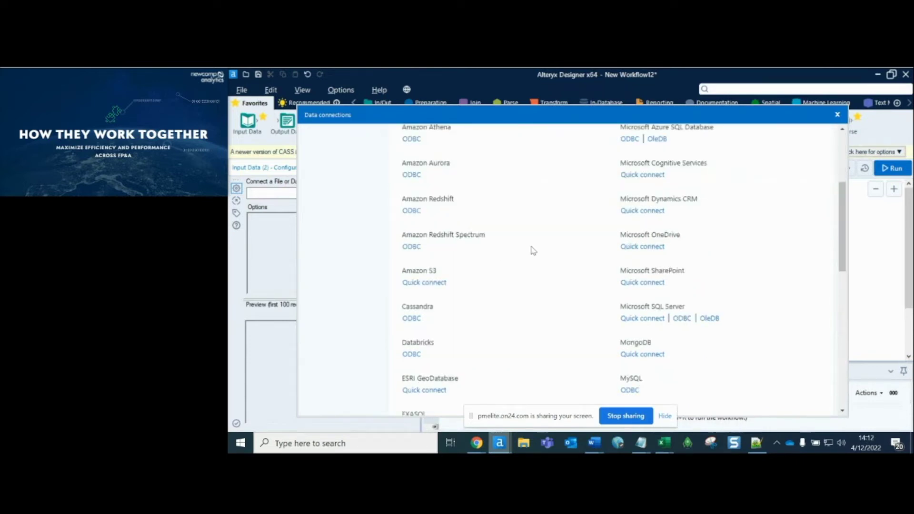
pyautogui.scroll(-8, 534, 251)
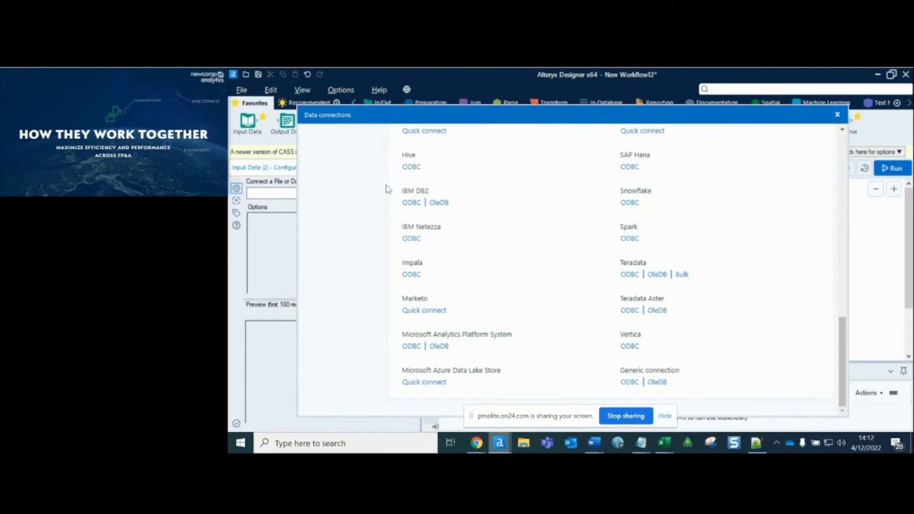
pyautogui.moveTo(388, 180); pyautogui.dragTo(463, 251)
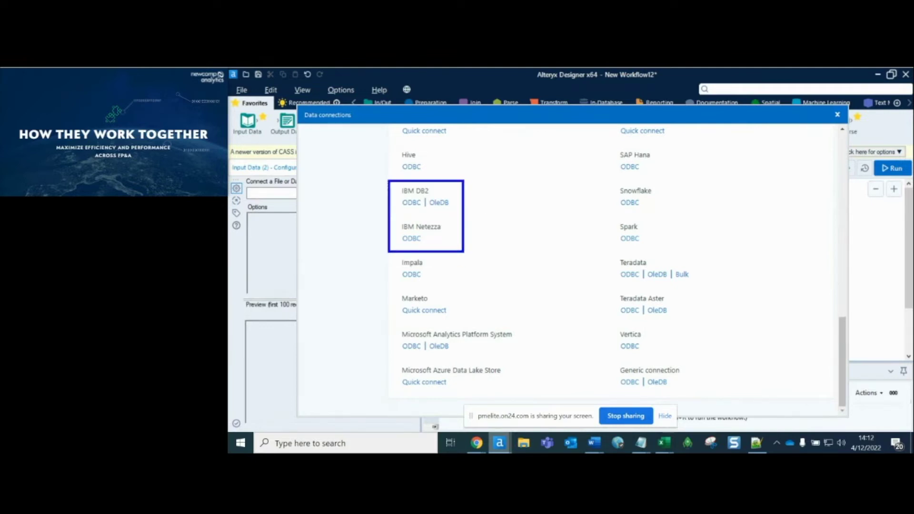
pyautogui.scroll(10, 522, 229)
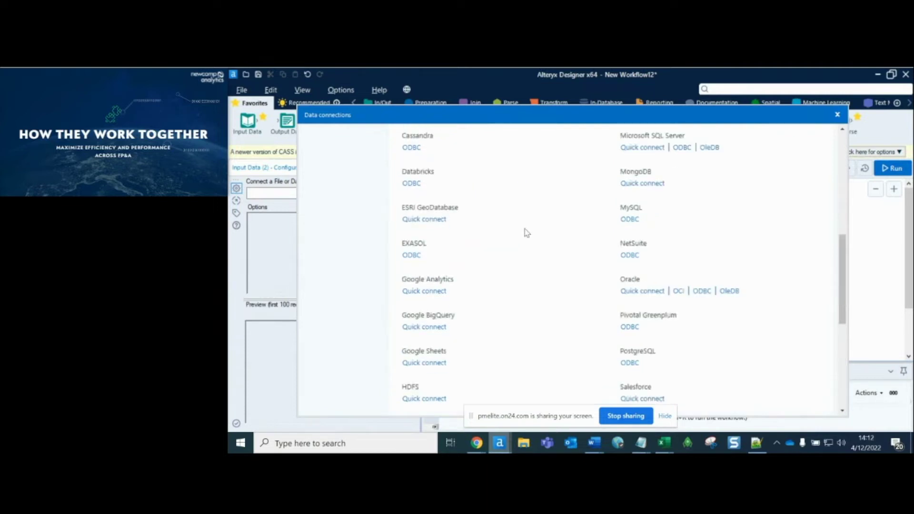
pyautogui.scroll(2, 522, 229)
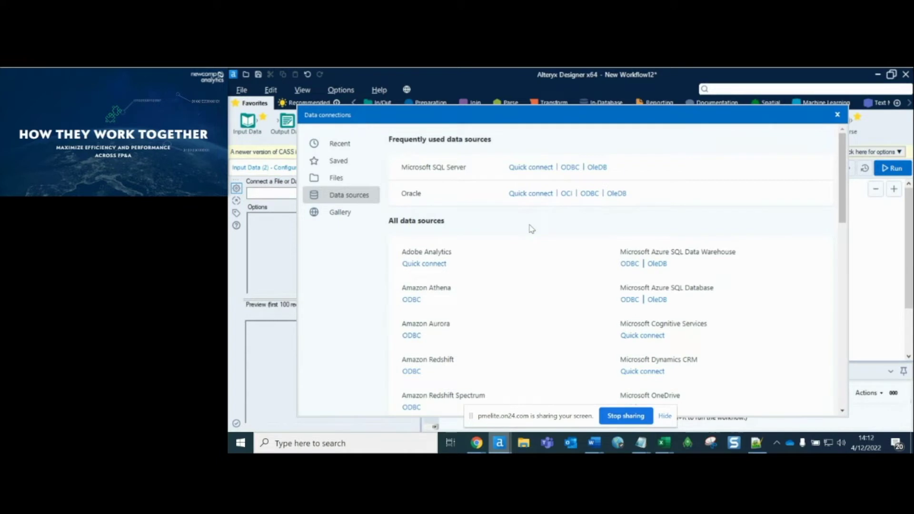
pyautogui.click(837, 116)
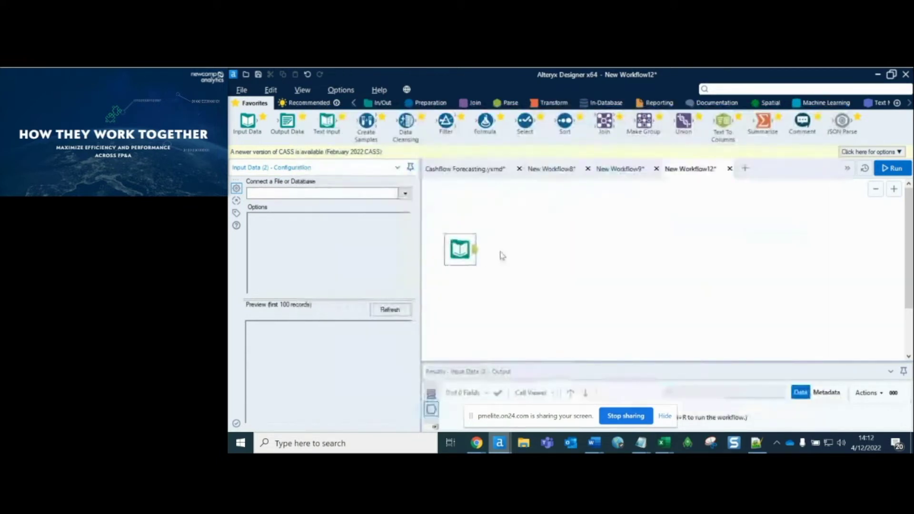
# Delete the Input Data tool, search the tools for "IBM" and place an IBM PA Input tool on the canvas.
pyautogui.click(459, 245)
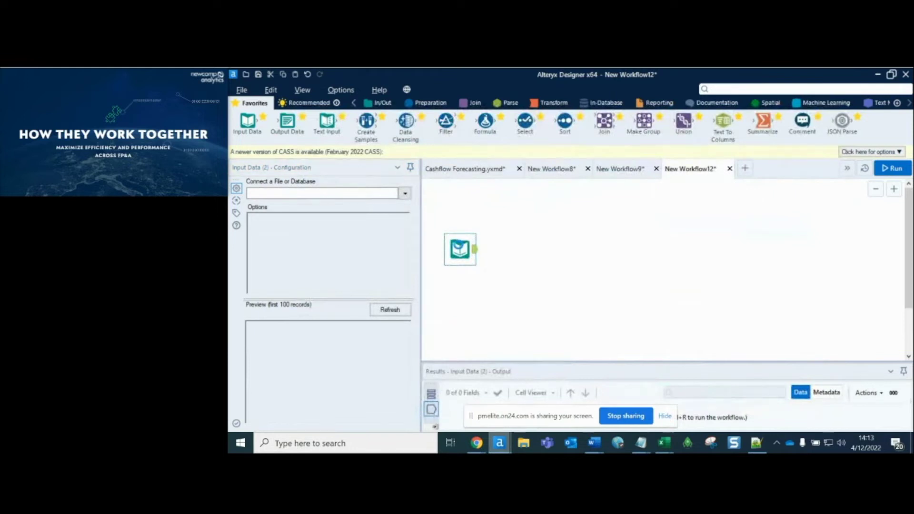
pyautogui.press('Delete')
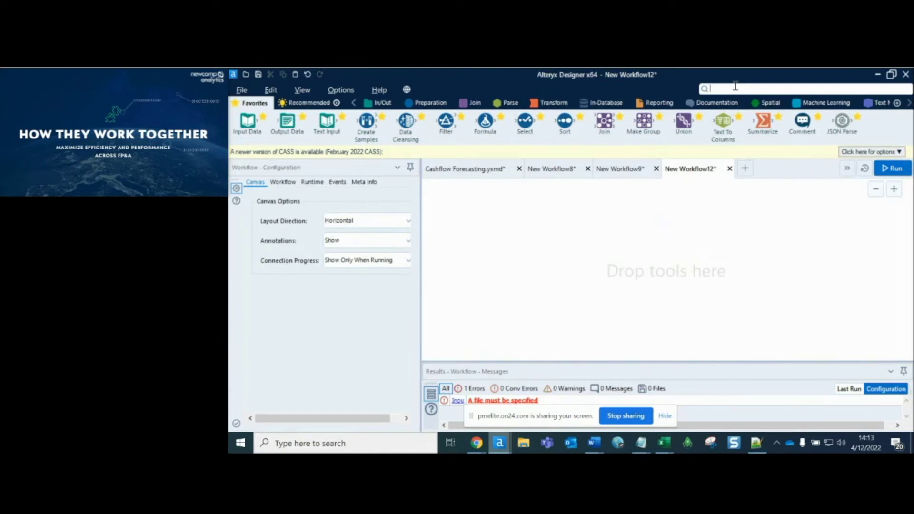
pyautogui.write('IBM')
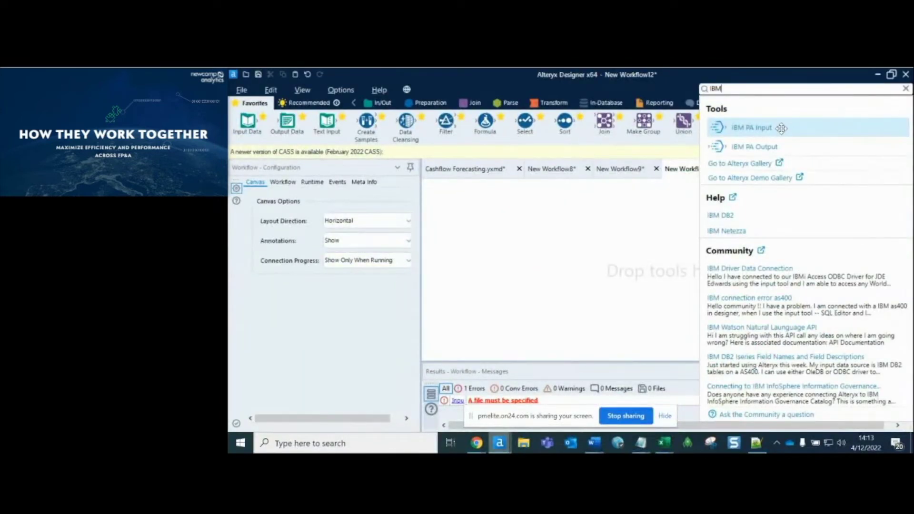
pyautogui.moveTo(781, 128); pyautogui.dragTo(473, 237)
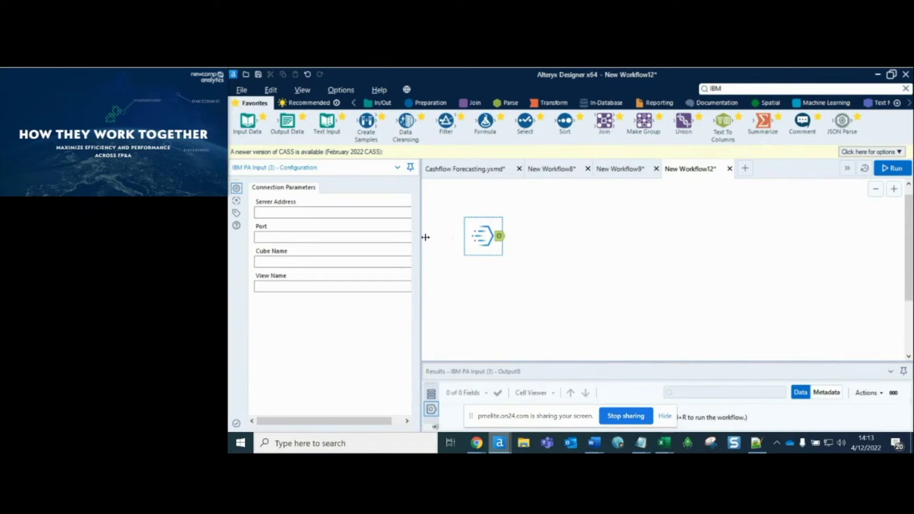
# Configure the IBM PA Input connection with server address services-uscentral.skytap.com, port 17111, cube name Income and view name Default.
pyautogui.moveTo(426, 237); pyautogui.dragTo(465, 240)
pyautogui.click(372, 211)
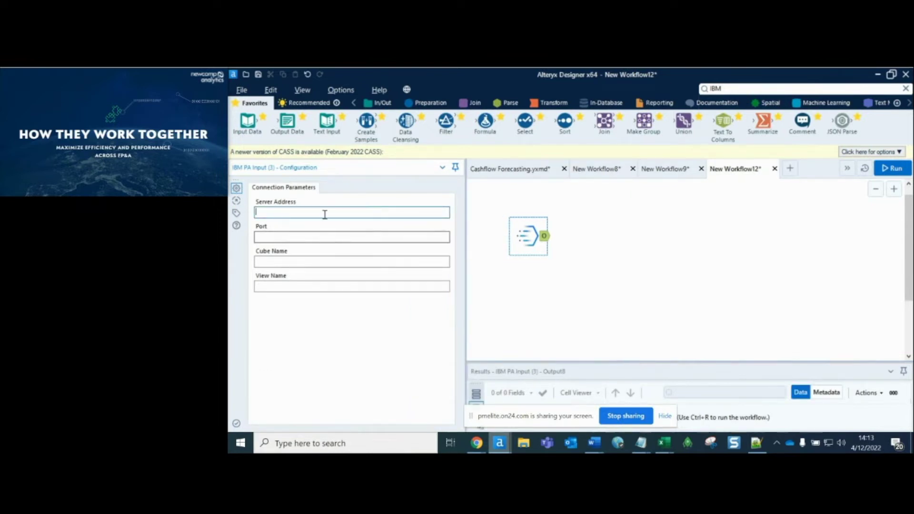
pyautogui.click(294, 261)
pyautogui.click(295, 283)
pyautogui.click(308, 213)
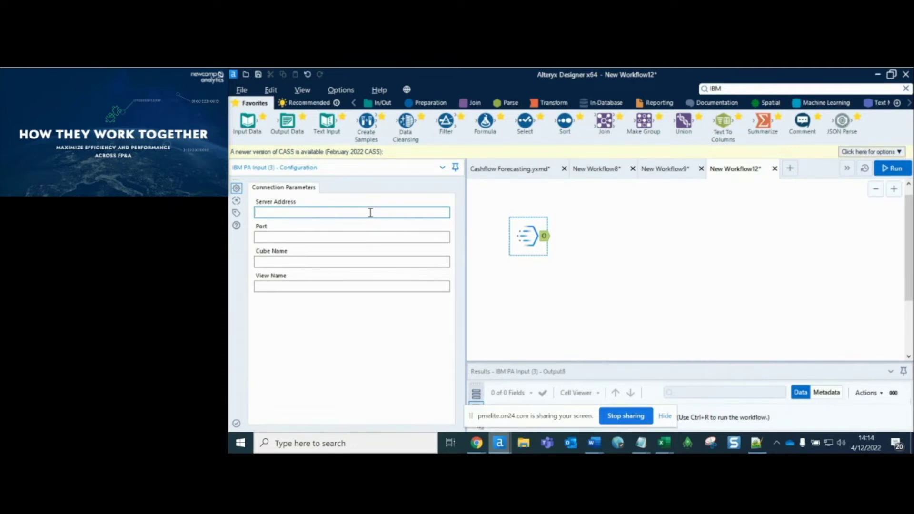
pyautogui.write('services-uscentral.skytap.com')
pyautogui.press('Tab')
pyautogui.write('17111')
pyautogui.press('Tab')
pyautogui.write('Income')
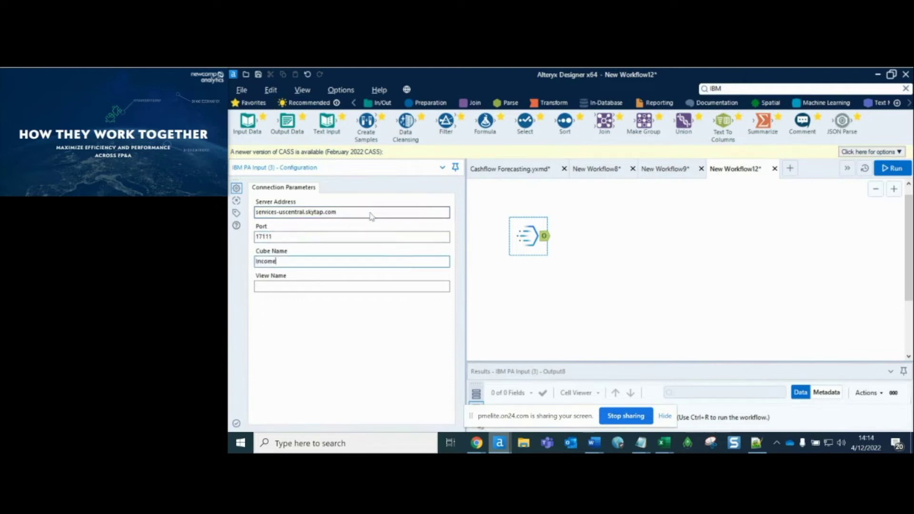
pyautogui.write('Default')
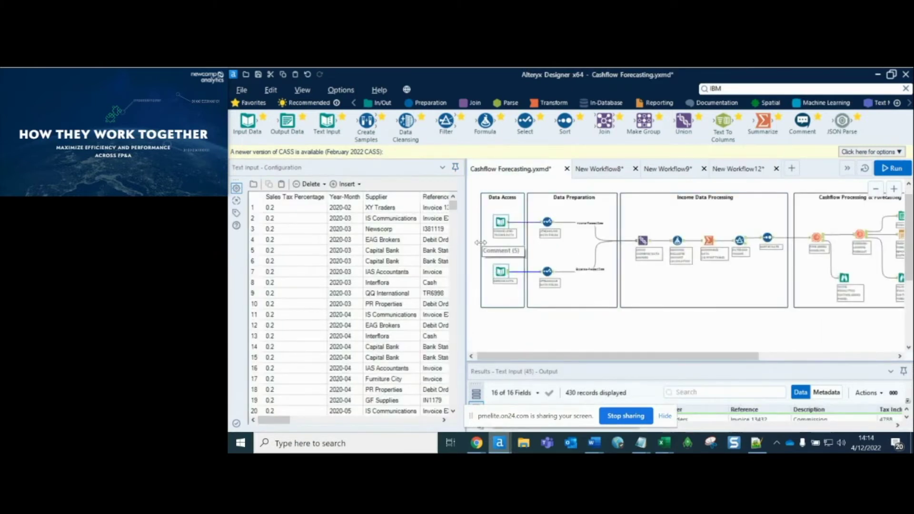
# Examine the Data Access and Data Preparation sections of the Cashflow Forecasting workflow up close.
pyautogui.scroll(2, 479, 242)
pyautogui.moveTo(905, 238); pyautogui.dragTo(905, 229)
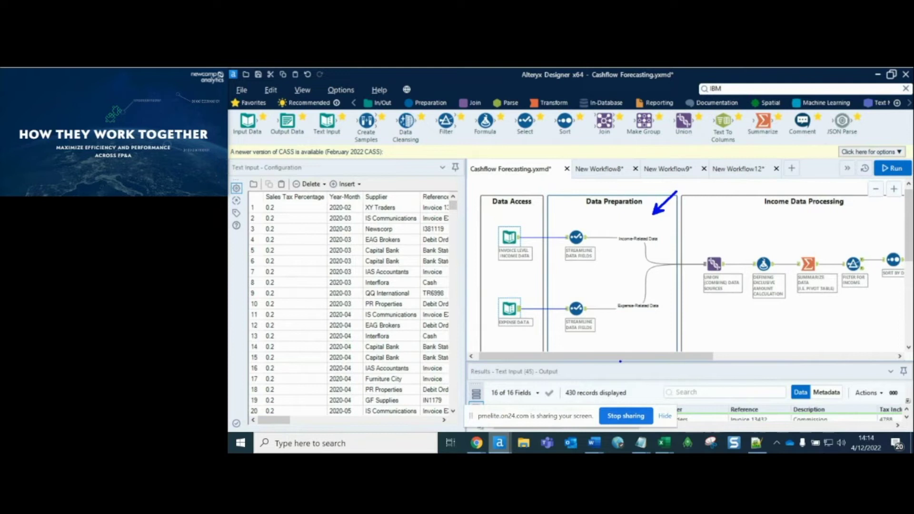
# Examine the Income Data Processing and Cashflow Processing & Forecasting sections of the Cashflow Forecasting workflow.
pyautogui.moveTo(613, 357); pyautogui.dragTo(680, 357)
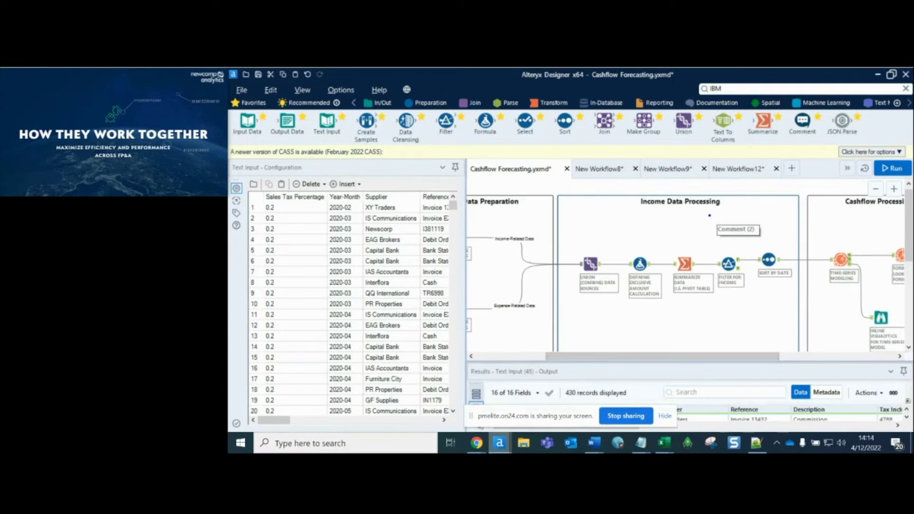
pyautogui.moveTo(709, 215); pyautogui.dragTo(740, 266)
pyautogui.moveTo(662, 356); pyautogui.dragTo(720, 356)
pyautogui.moveTo(728, 176); pyautogui.dragTo(736, 228)
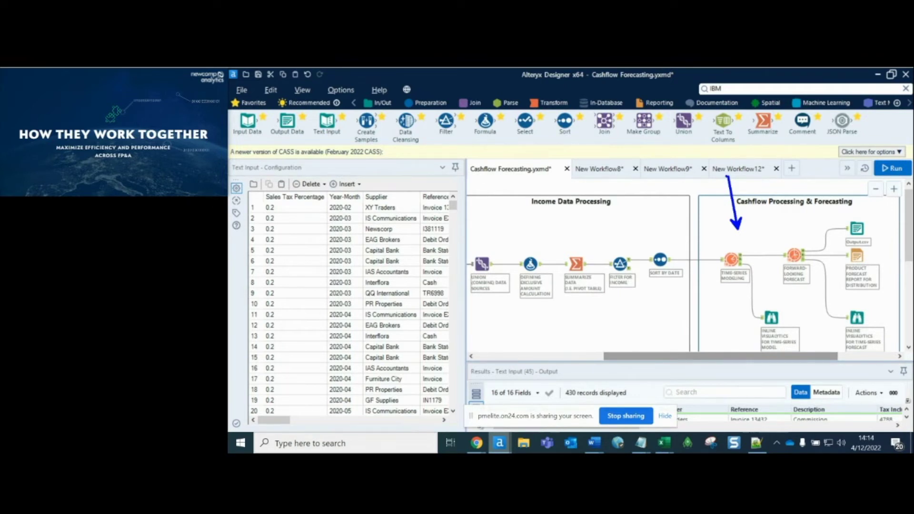
pyautogui.press('Escape')
pyautogui.moveTo(682, 356); pyautogui.dragTo(608, 353)
# Run New Workflow12 with its IBM PA Input tool and enlarge the results area to show the output.
pyautogui.click(738, 169)
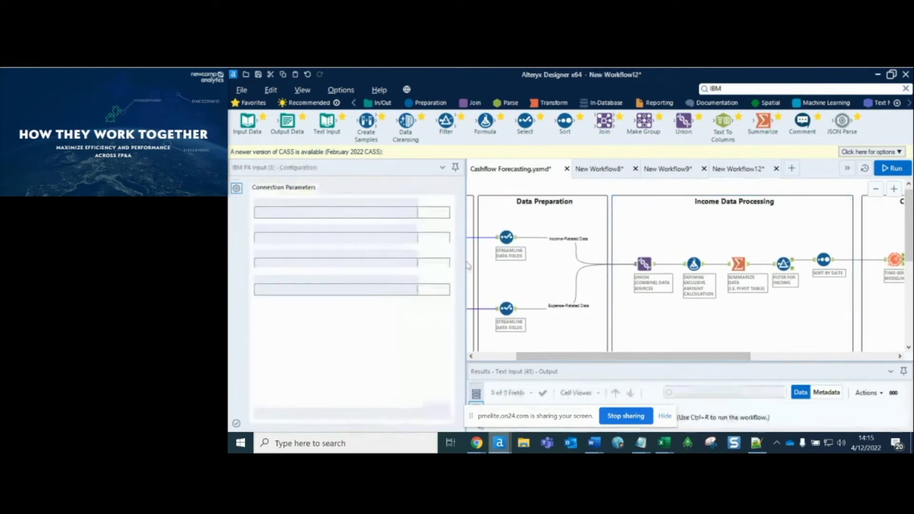
pyautogui.click(312, 286)
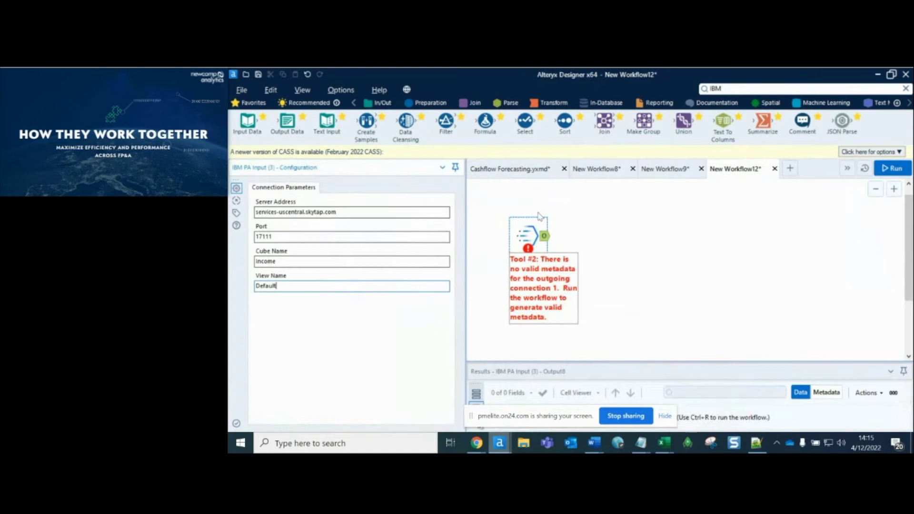
pyautogui.click(893, 168)
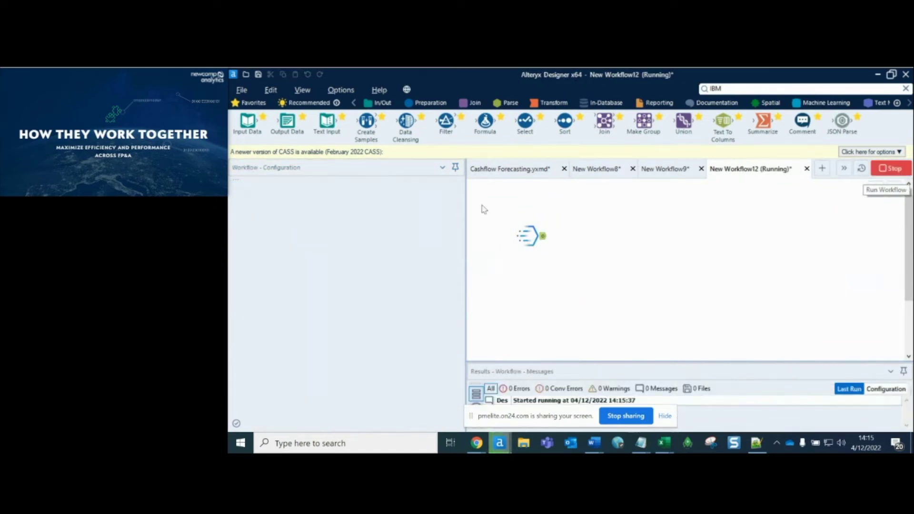
pyautogui.click(665, 415)
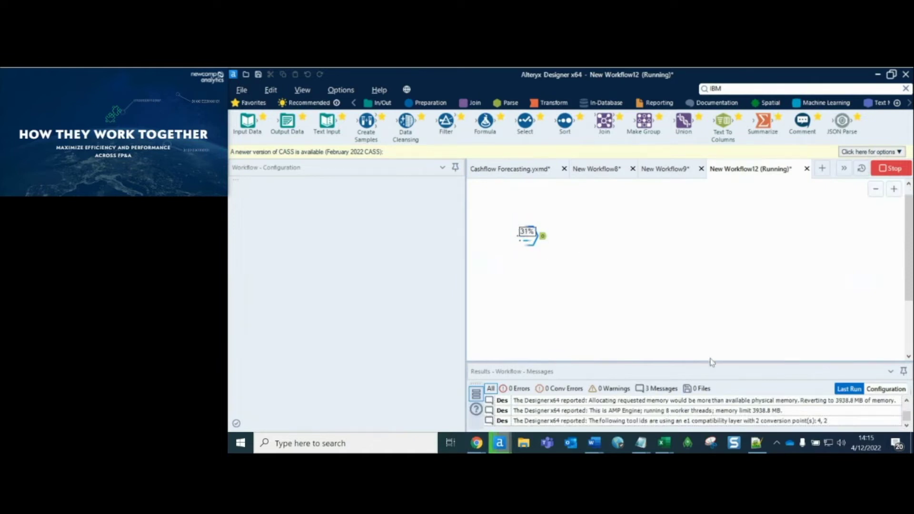
pyautogui.moveTo(712, 363); pyautogui.dragTo(712, 334)
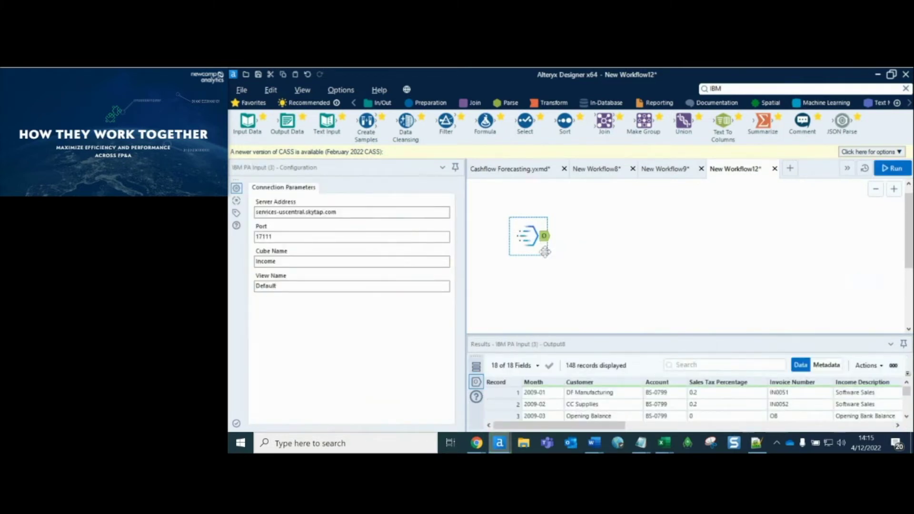
pyautogui.moveTo(617, 336); pyautogui.dragTo(614, 324)
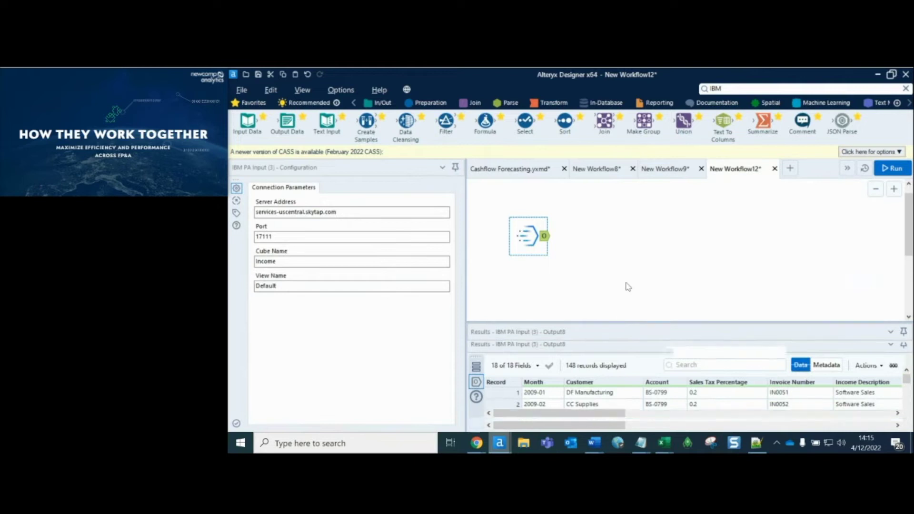
pyautogui.scroll(-1, 638, 277)
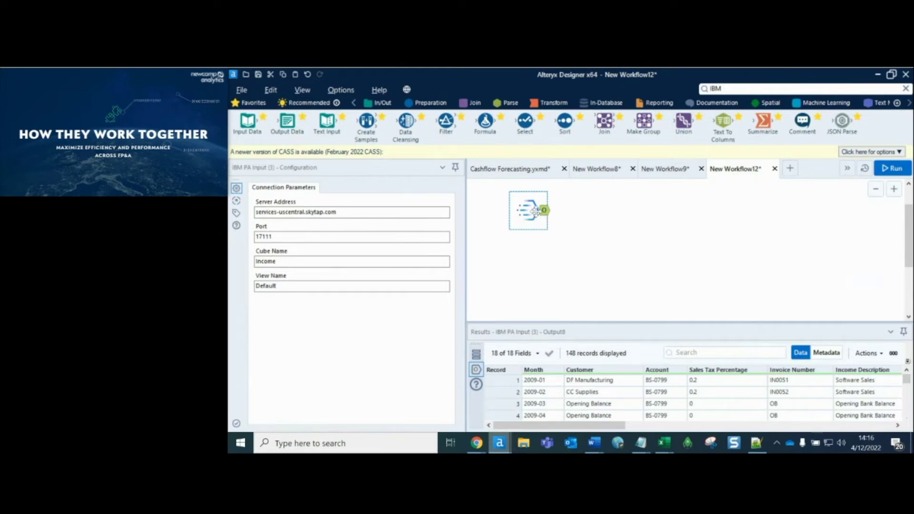
# Look up the IBM PA Input and IBM PA Output tools among the macros and return to the favorite tools.
pyautogui.scroll(-5, 595, 107)
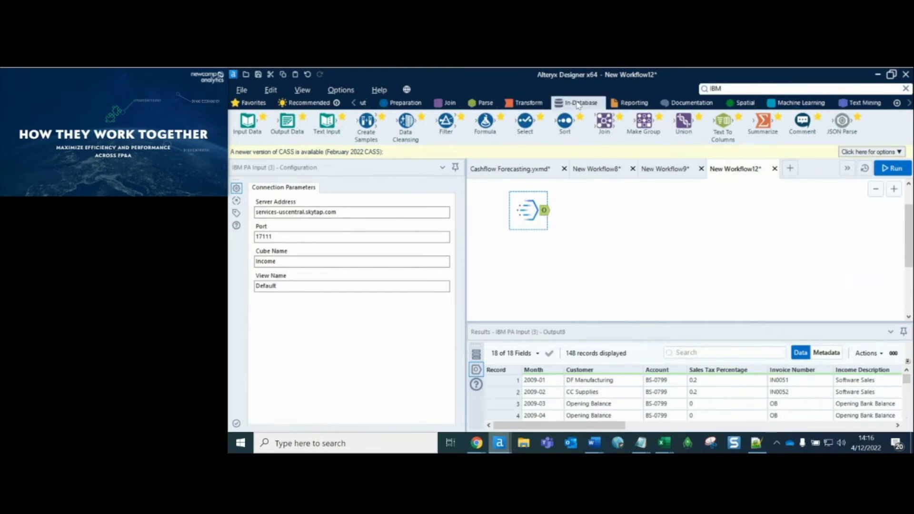
pyautogui.scroll(-5, 577, 103)
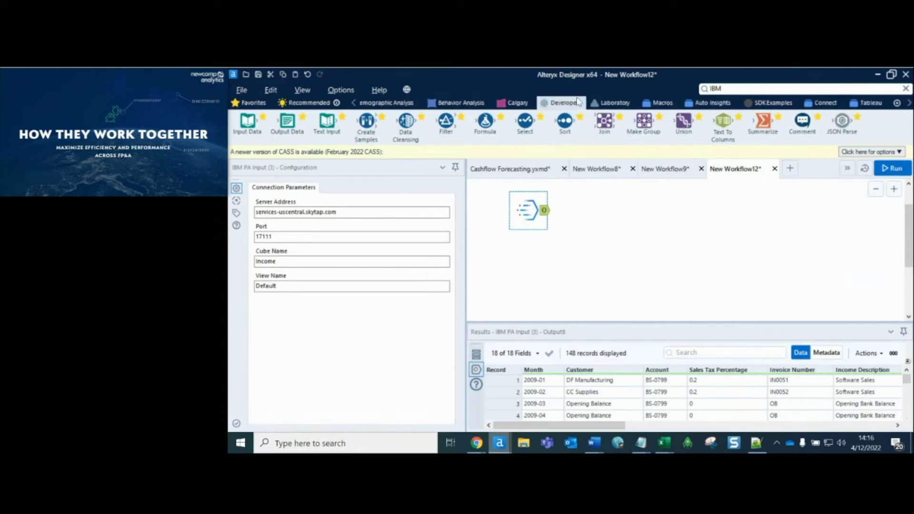
pyautogui.click(659, 104)
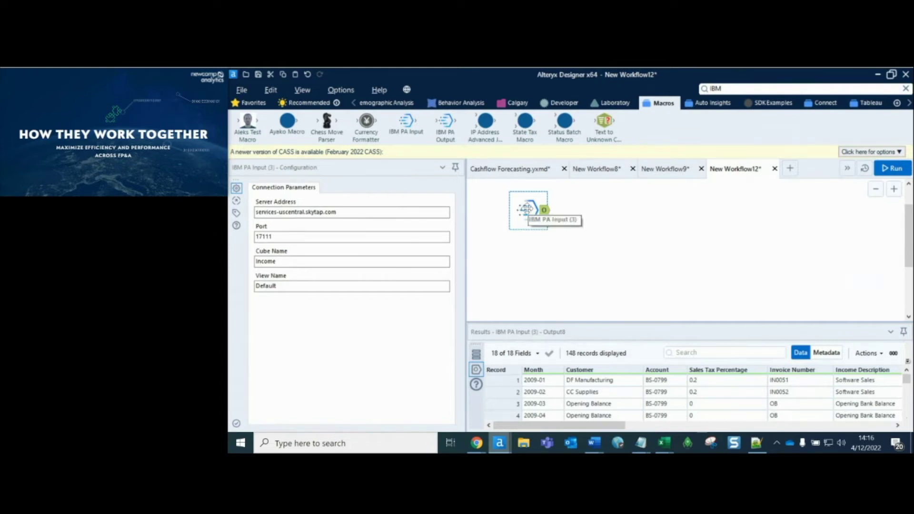
pyautogui.scroll(5, 523, 104)
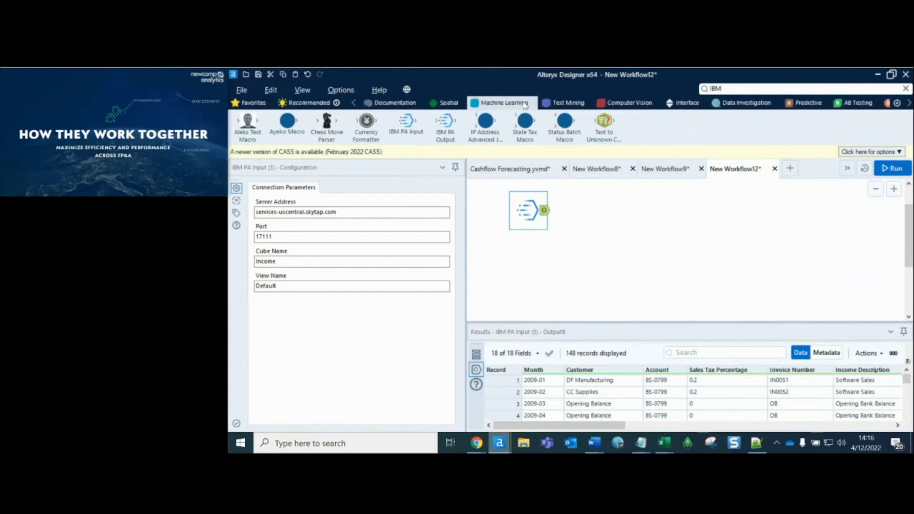
pyautogui.click(256, 102)
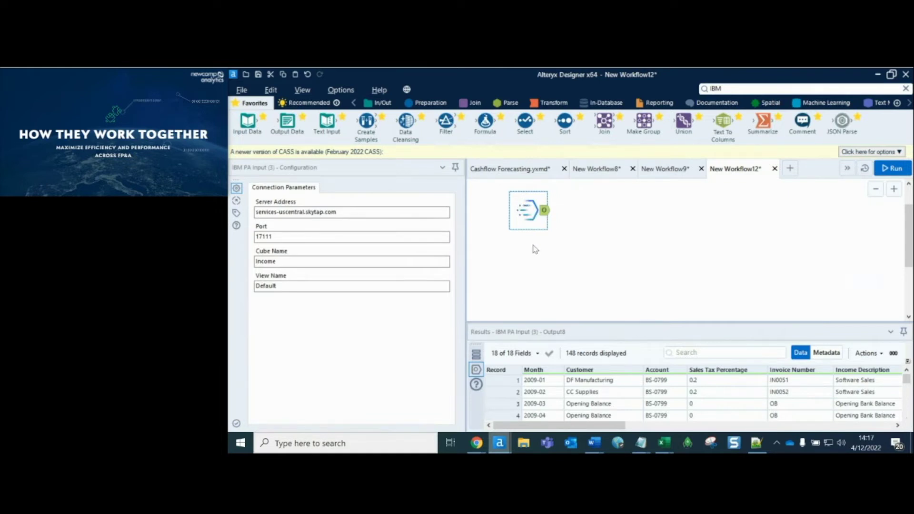
# Review the Income cube output, pointing out the record count and the Month, Customer and Account fields.
pyautogui.moveTo(591, 322); pyautogui.dragTo(595, 284)
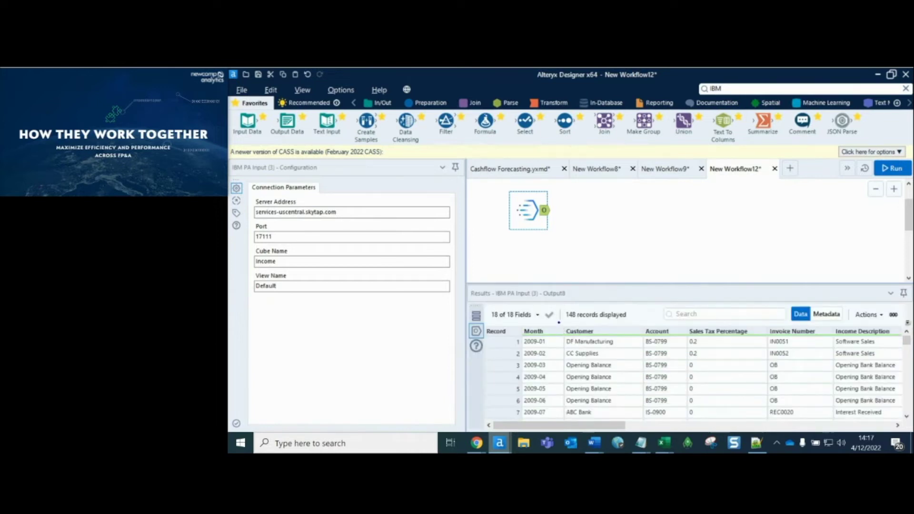
pyautogui.moveTo(534, 324); pyautogui.dragTo(534, 275)
pyautogui.moveTo(622, 326); pyautogui.dragTo(677, 312)
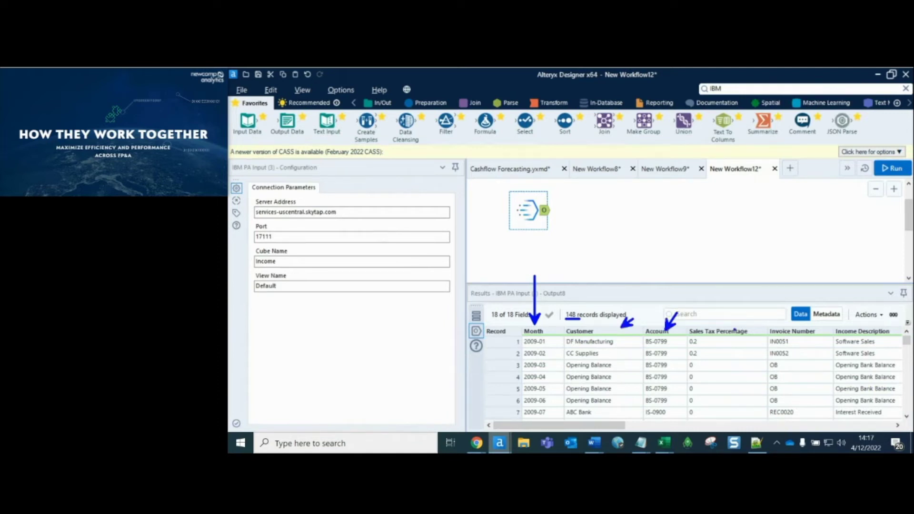
pyautogui.press('Escape')
pyautogui.moveTo(619, 429)
pyautogui.mouseDown()
pyautogui.moveTo(852, 427)
pyautogui.moveTo(850, 417)
pyautogui.moveTo(606, 420)
pyautogui.mouseUp()
pyautogui.moveTo(623, 284); pyautogui.dragTo(621, 332)
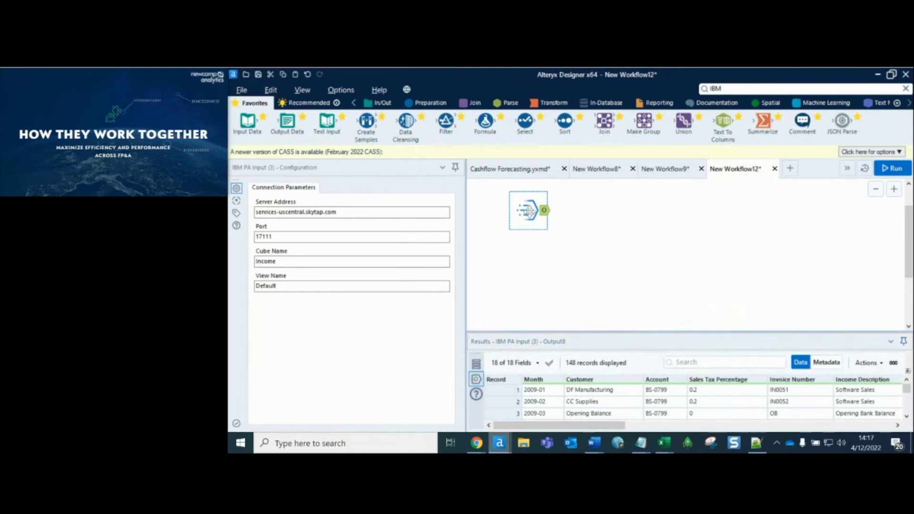
# Duplicate the IBM PA Input tool below the original and set the copy's cube name to Expenses.
pyautogui.click(531, 267)
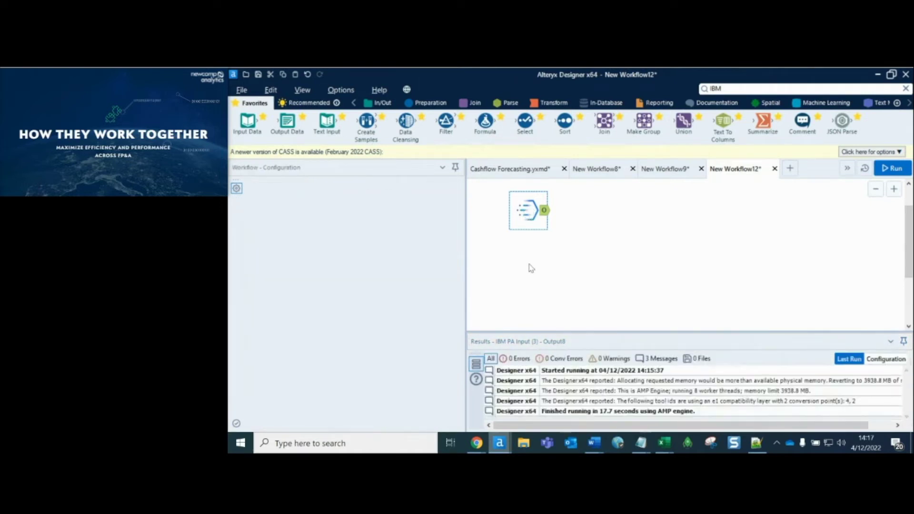
pyautogui.click(539, 240)
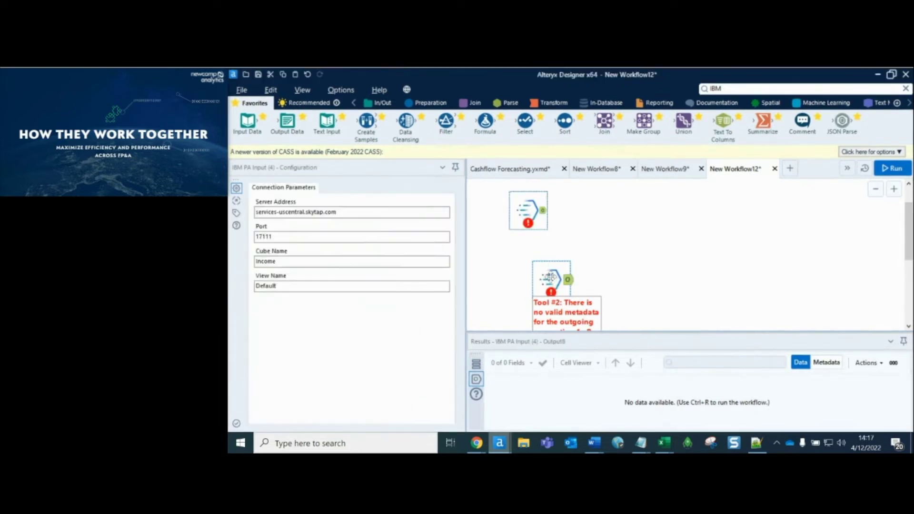
pyautogui.click(335, 262)
pyautogui.write('Expenses')
pyautogui.press('Tab')
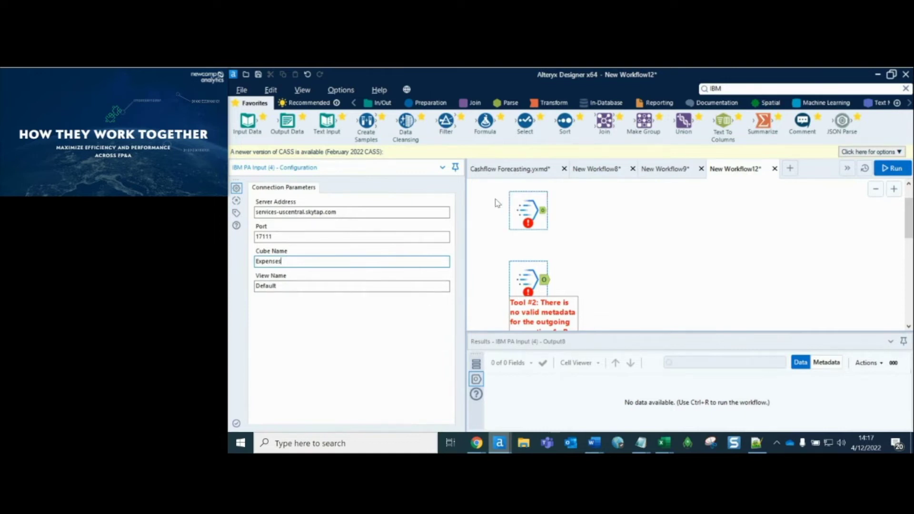
# Select both IBM PA Input tools and cache and run the workflow.
pyautogui.moveTo(488, 203); pyautogui.dragTo(561, 302)
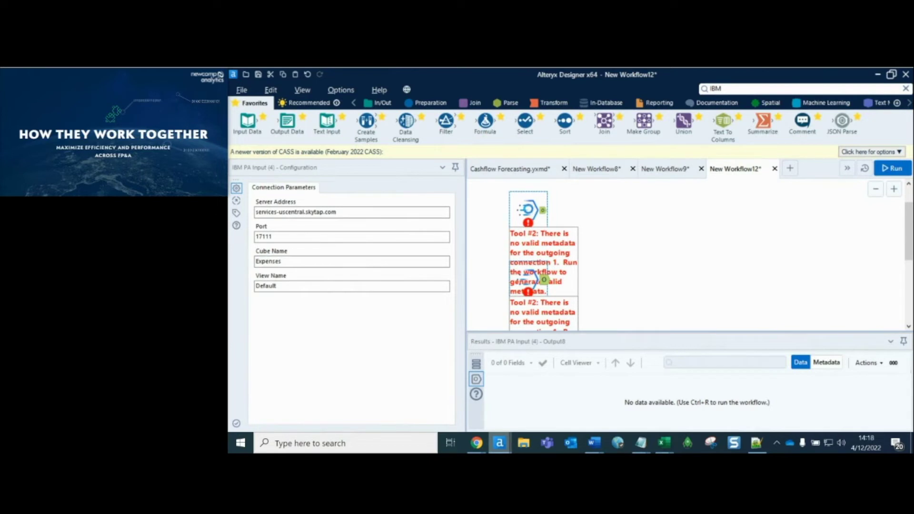
pyautogui.rightClick(529, 210)
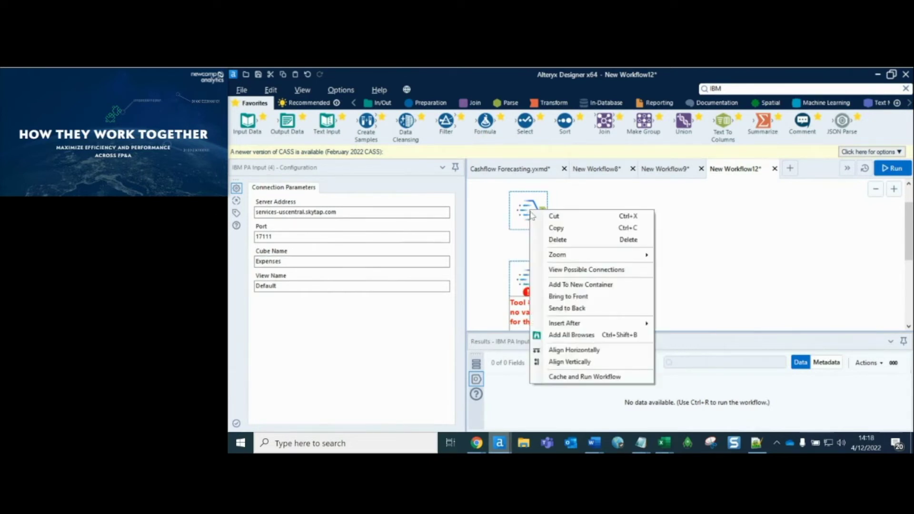
pyautogui.click(589, 377)
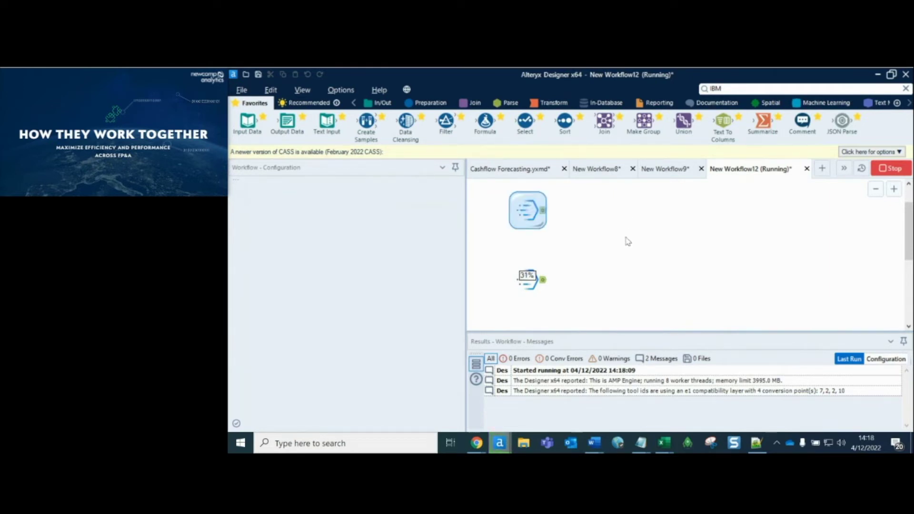
pyautogui.scroll(1, 630, 242)
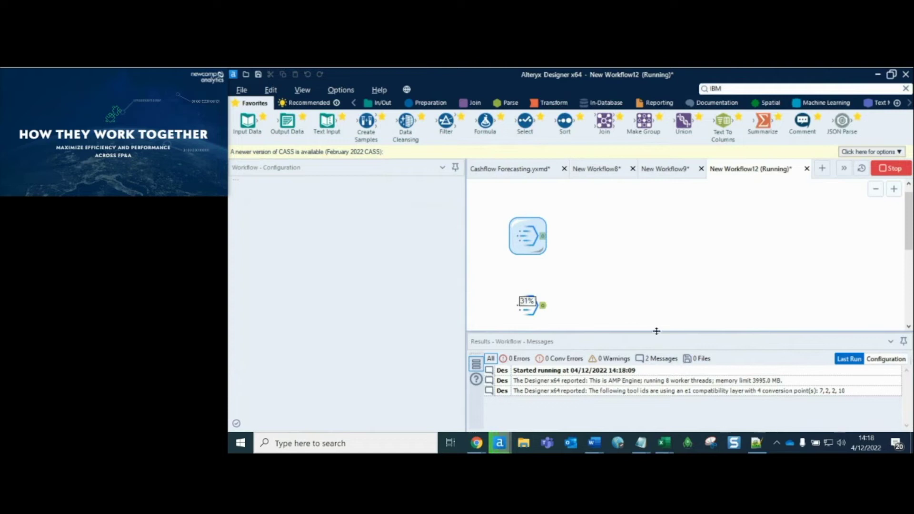
pyautogui.moveTo(657, 355); pyautogui.dragTo(656, 355)
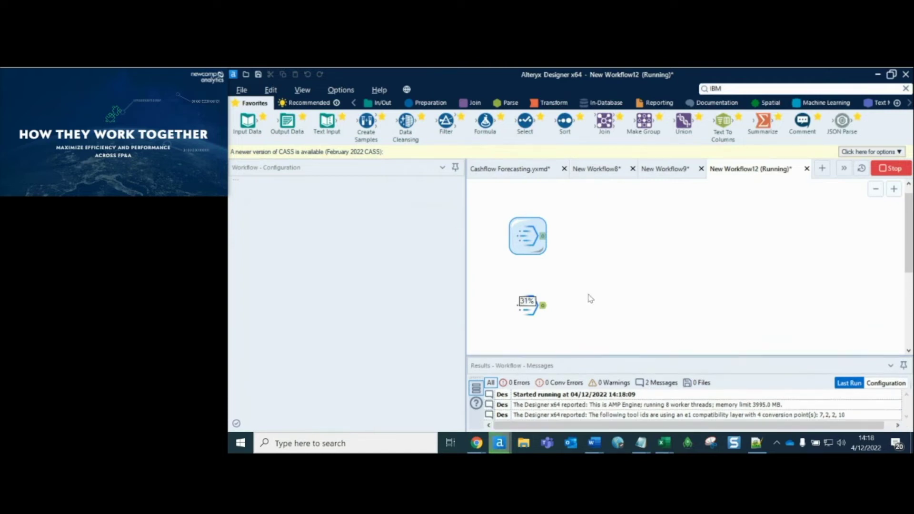
# Review the Expenses tool's output data, pointing out the Month, Supplier and Account fields.
pyautogui.click(537, 306)
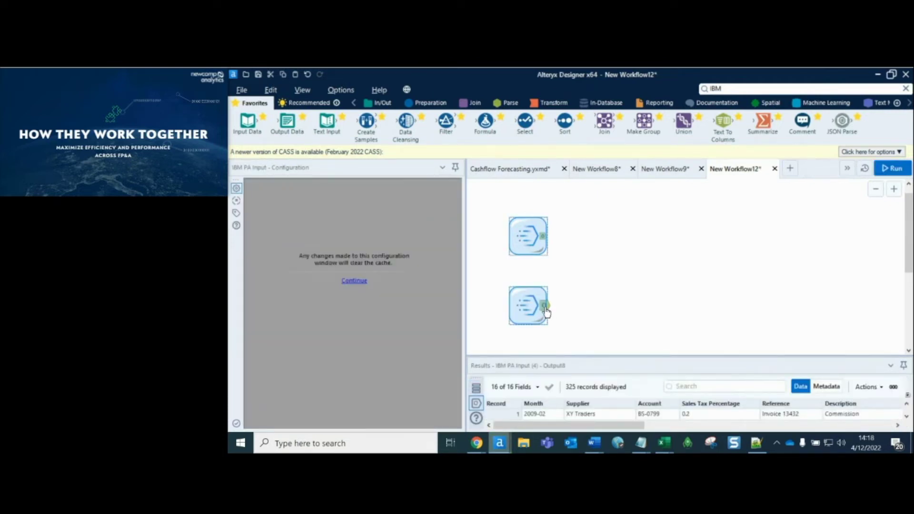
pyautogui.moveTo(642, 354)
pyautogui.mouseDown()
pyautogui.moveTo(656, 314)
pyautogui.moveTo(619, 260)
pyautogui.mouseUp()
pyautogui.moveTo(563, 259); pyautogui.dragTo(554, 296)
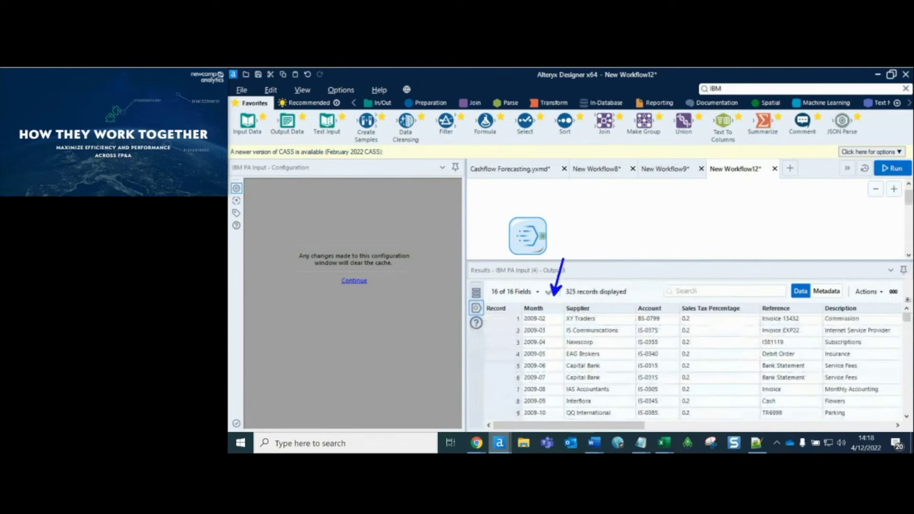
pyautogui.moveTo(624, 263); pyautogui.dragTo(610, 296)
pyautogui.moveTo(677, 260); pyautogui.dragTo(659, 294)
pyautogui.moveTo(624, 425)
pyautogui.mouseDown()
pyautogui.moveTo(869, 404)
pyautogui.moveTo(616, 413)
pyautogui.mouseUp()
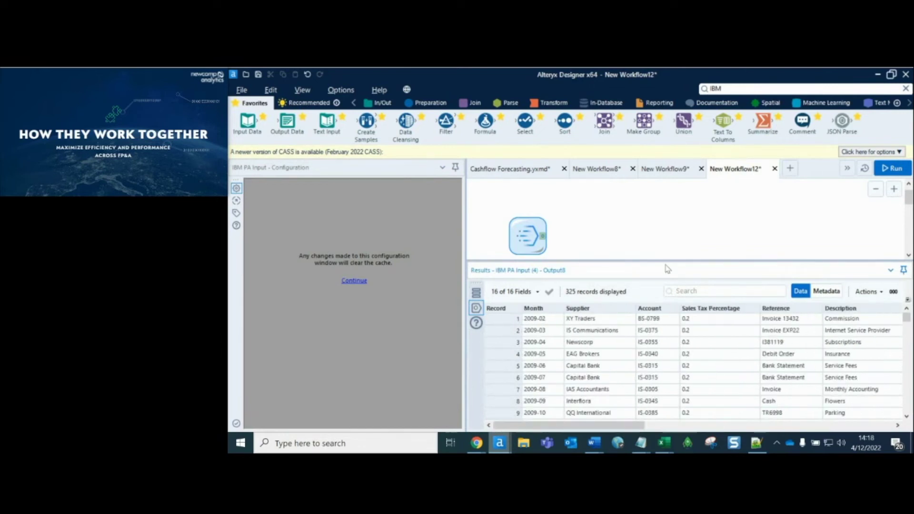
pyautogui.moveTo(661, 335); pyautogui.dragTo(663, 353)
# Clear the tool search and connect a Select tool from the favorites to the Income IBM PA Input tool.
pyautogui.click(905, 89)
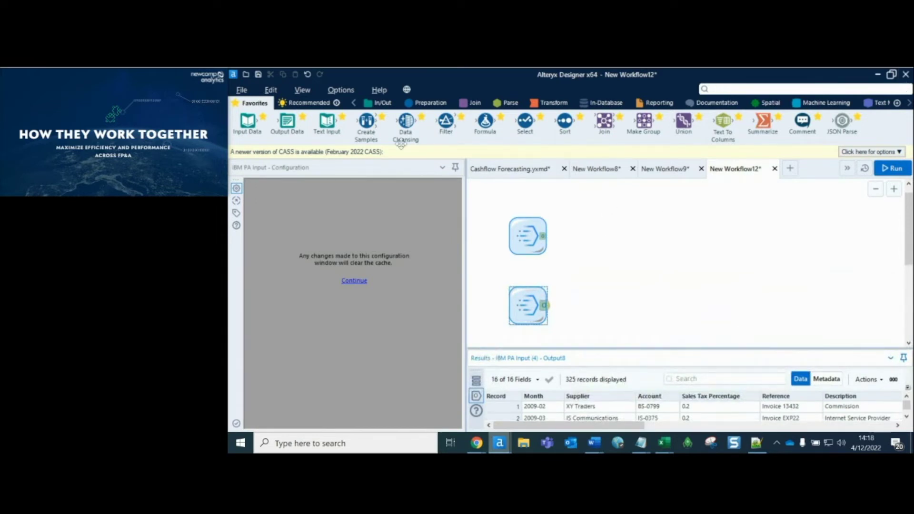
pyautogui.click(252, 103)
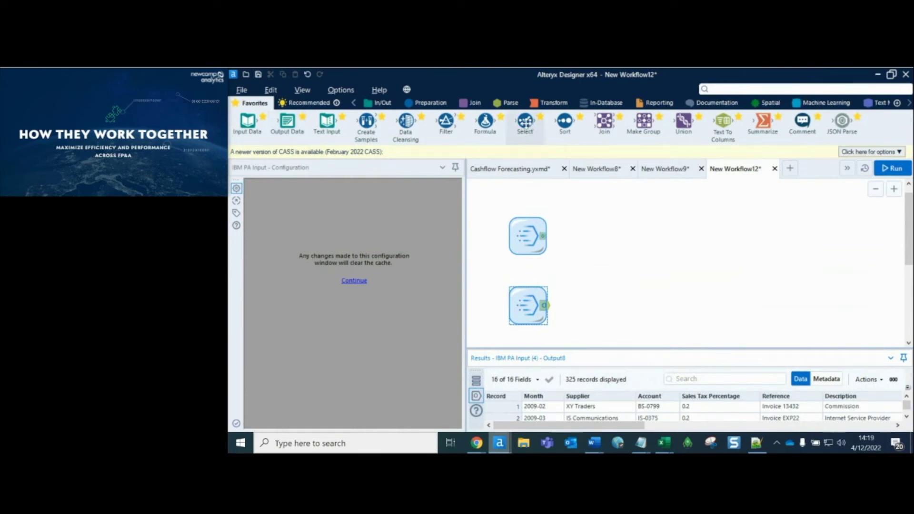
pyautogui.moveTo(525, 123); pyautogui.dragTo(597, 236)
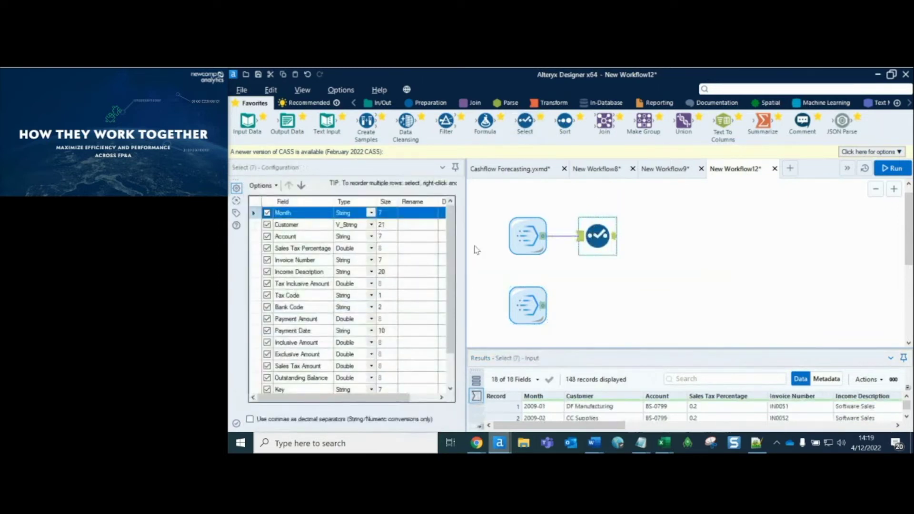
# Deselect all fields in the Select tool and keep only Month, Payment Amount, Key and Flag.
pyautogui.click(269, 189)
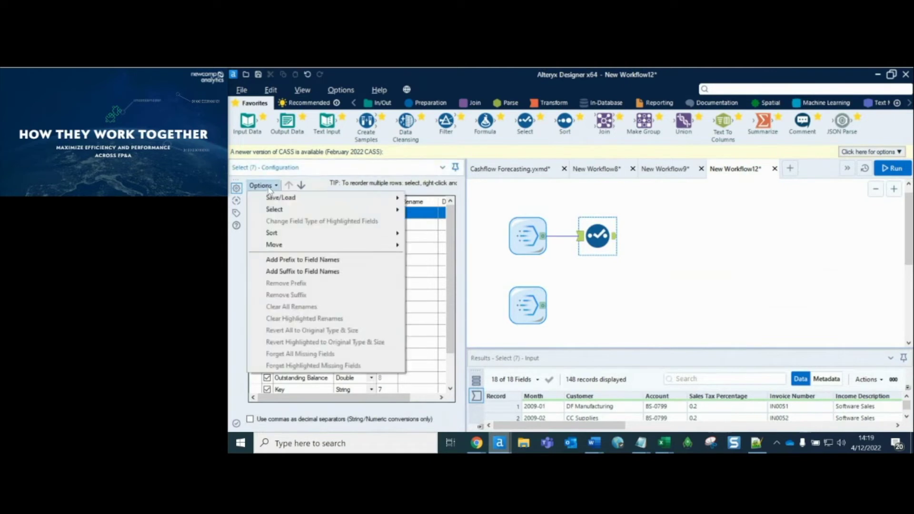
pyautogui.moveTo(295, 213)
pyautogui.click(421, 223)
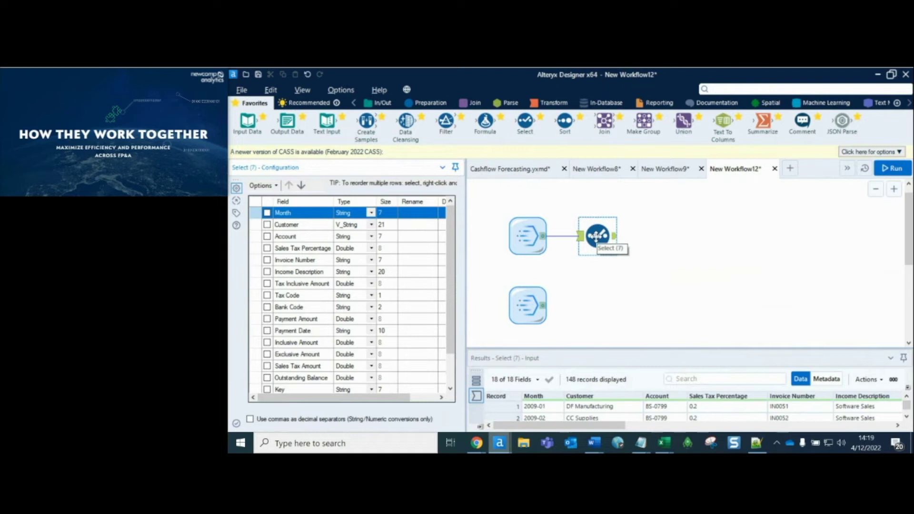
pyautogui.click(267, 212)
pyautogui.scroll(-2, 304, 291)
pyautogui.click(267, 272)
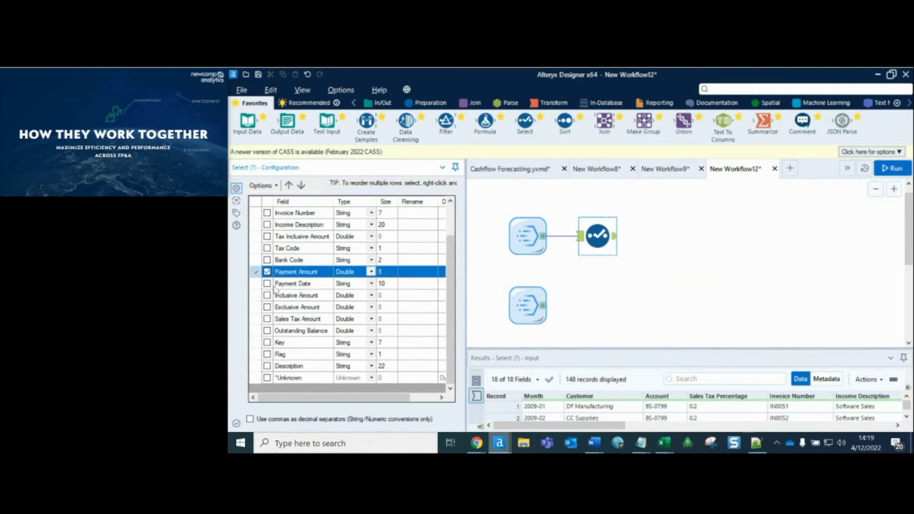
pyautogui.click(267, 342)
pyautogui.click(267, 354)
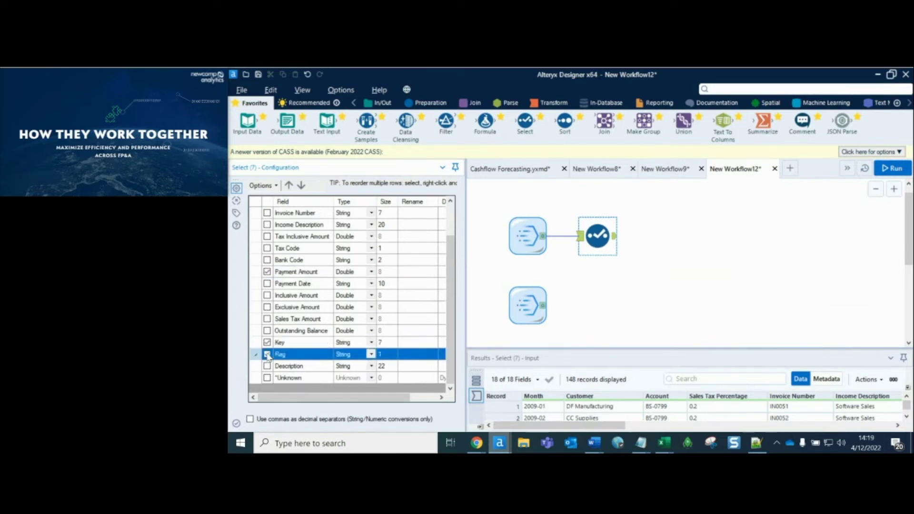
# Also keep the Description field in the Select tool connected to the Income input.
pyautogui.click(268, 365)
pyautogui.scroll(2, 359, 284)
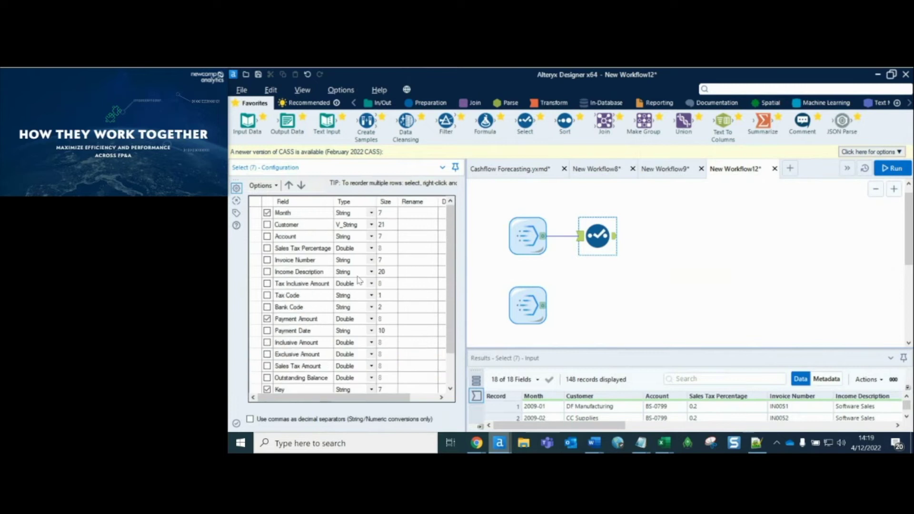
pyautogui.moveTo(361, 196); pyautogui.dragTo(361, 157)
# Connect a Select tool to the Expenses IBM PA Input tool and deselect all its fields.
pyautogui.moveTo(536, 125); pyautogui.dragTo(593, 307)
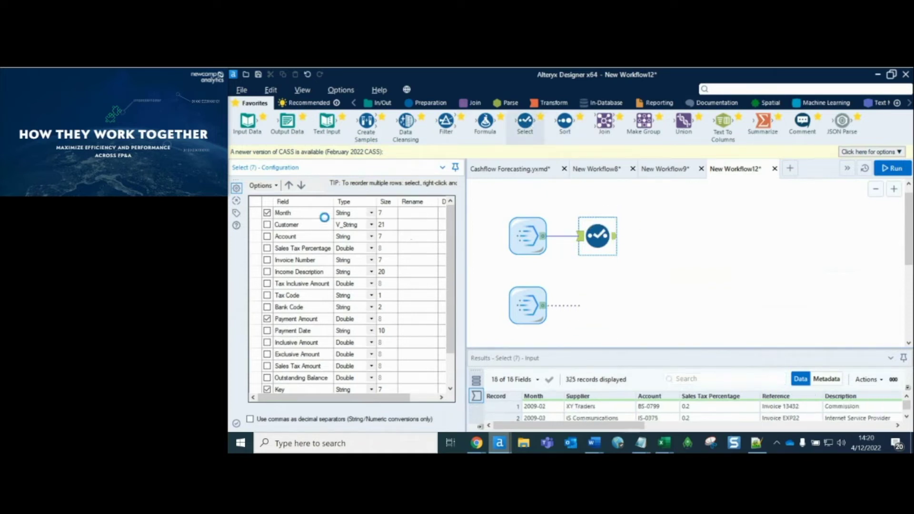
pyautogui.click(263, 185)
pyautogui.moveTo(285, 208)
pyautogui.click(452, 224)
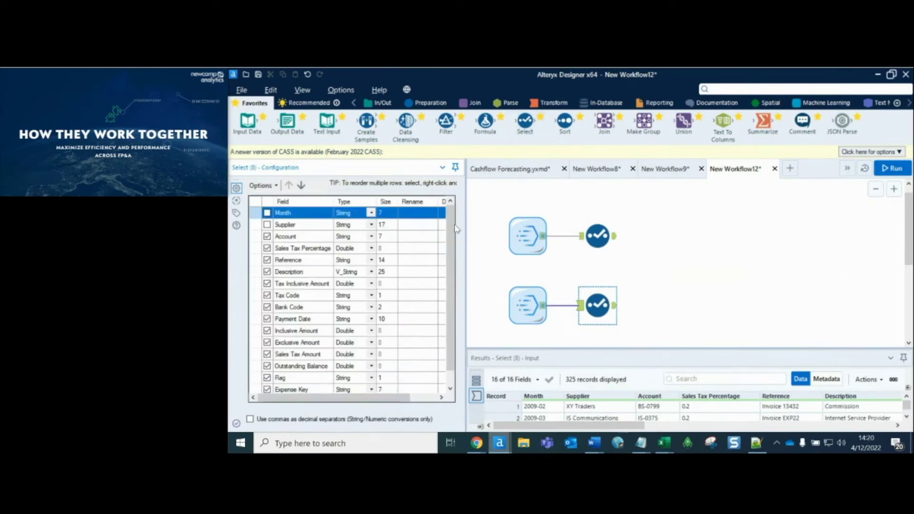
# Keep the Month, Description, Tax Inclusive Amount and Flag fields in the Expenses Select tool.
pyautogui.click(267, 213)
pyautogui.click(267, 272)
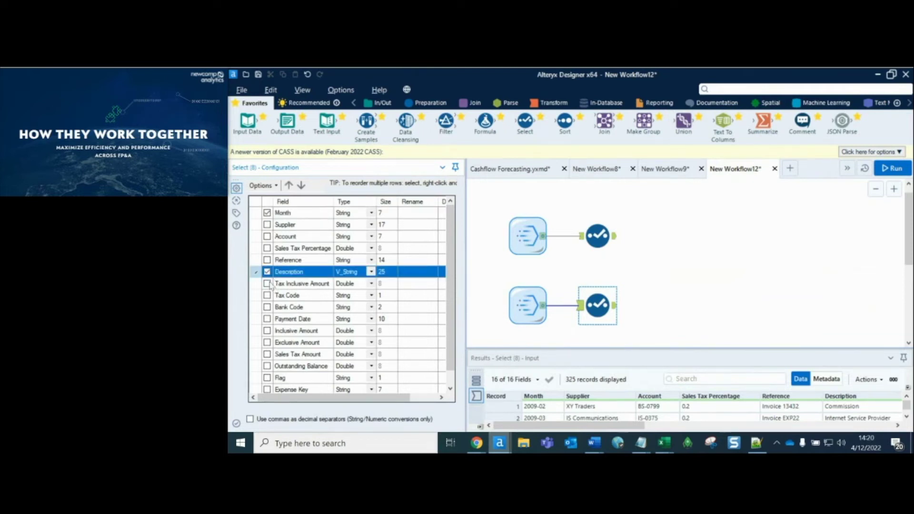
pyautogui.click(267, 283)
pyautogui.scroll(-1, 269, 310)
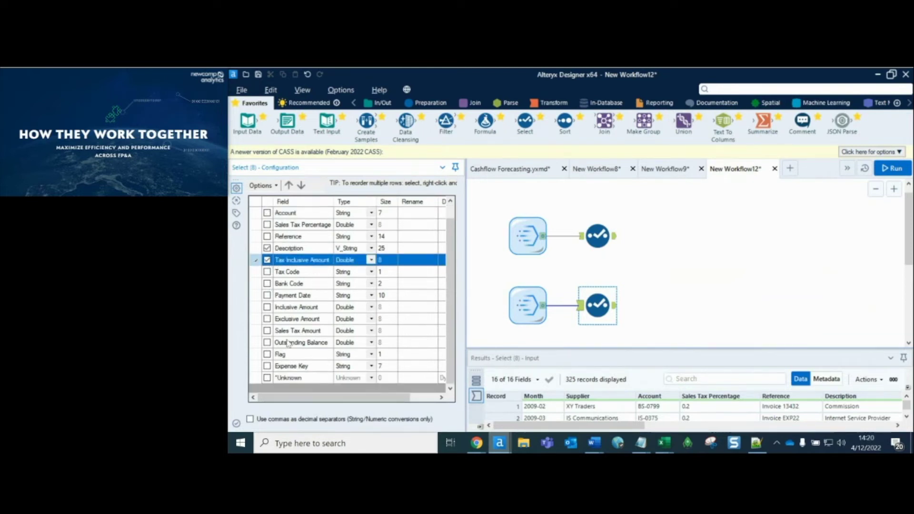
pyautogui.click(267, 355)
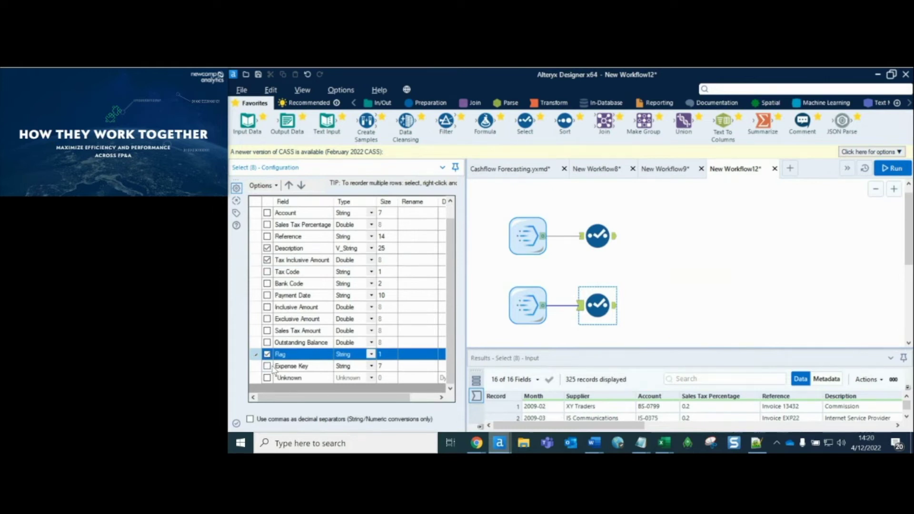
# Keep the Expense Key field in the Expenses Select tool and rename it Key.
pyautogui.click(266, 366)
pyautogui.click(404, 366)
pyautogui.write('Key')
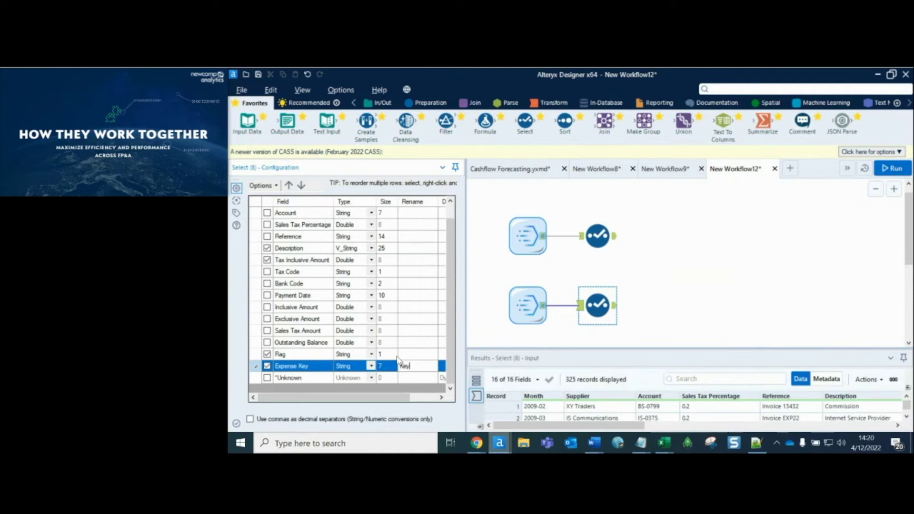
pyautogui.click(410, 354)
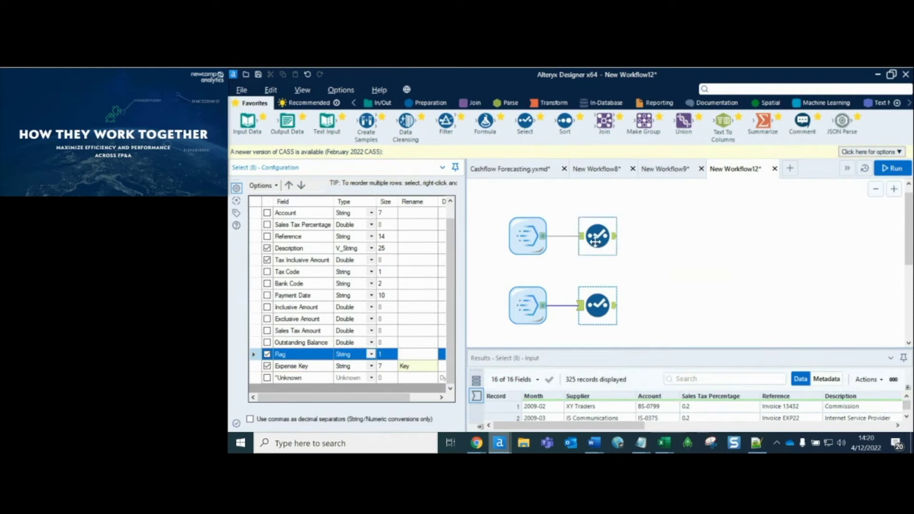
# Annotate the Income Select tool with "Select/rename columns".
pyautogui.click(596, 238)
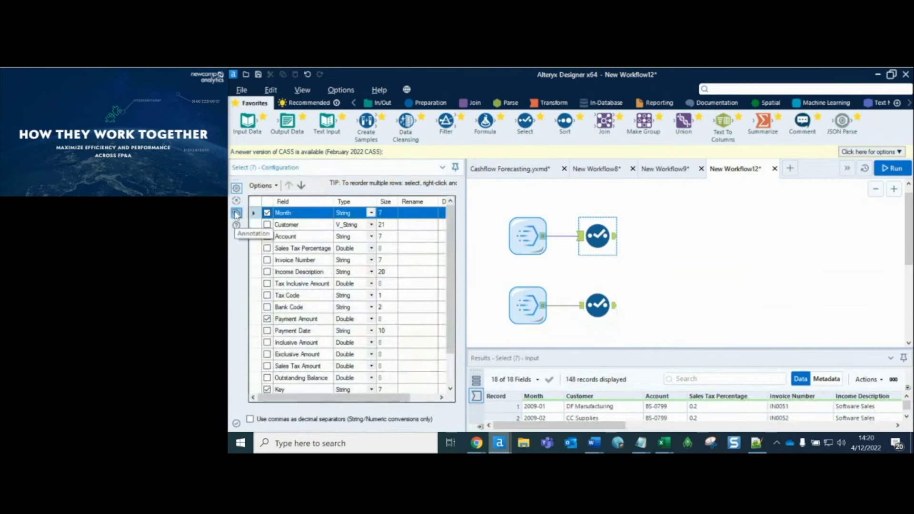
pyautogui.click(236, 213)
pyautogui.write('Select/rename columns')
pyautogui.click(738, 224)
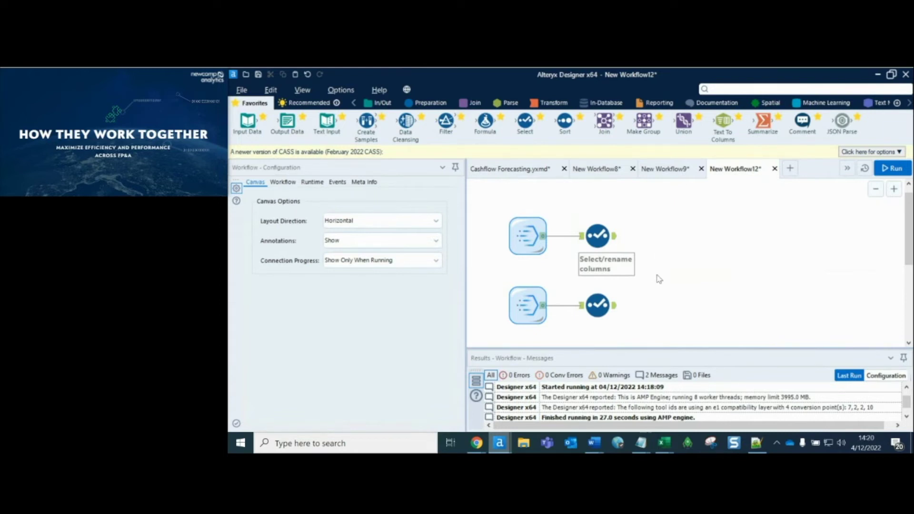
# Check the output of both Select tools and run the workflow to produce their data.
pyautogui.click(616, 240)
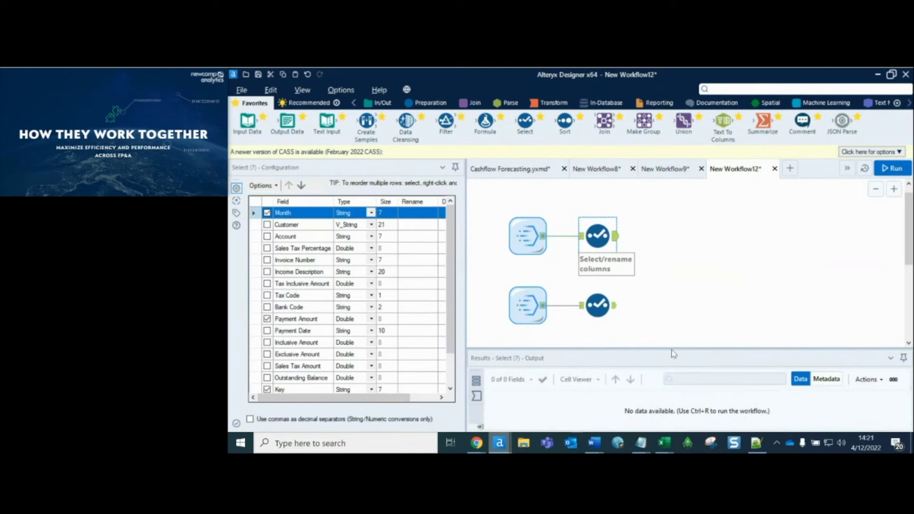
pyautogui.moveTo(671, 351); pyautogui.dragTo(671, 338)
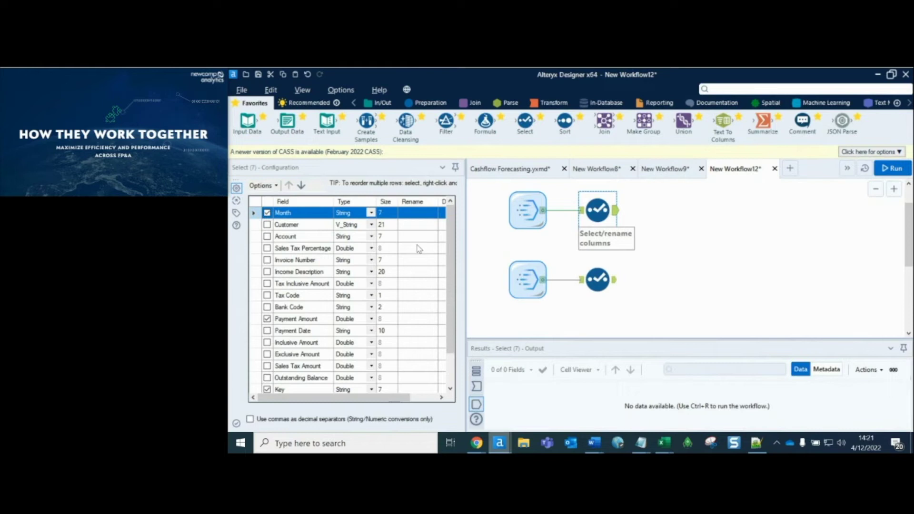
pyautogui.click(603, 282)
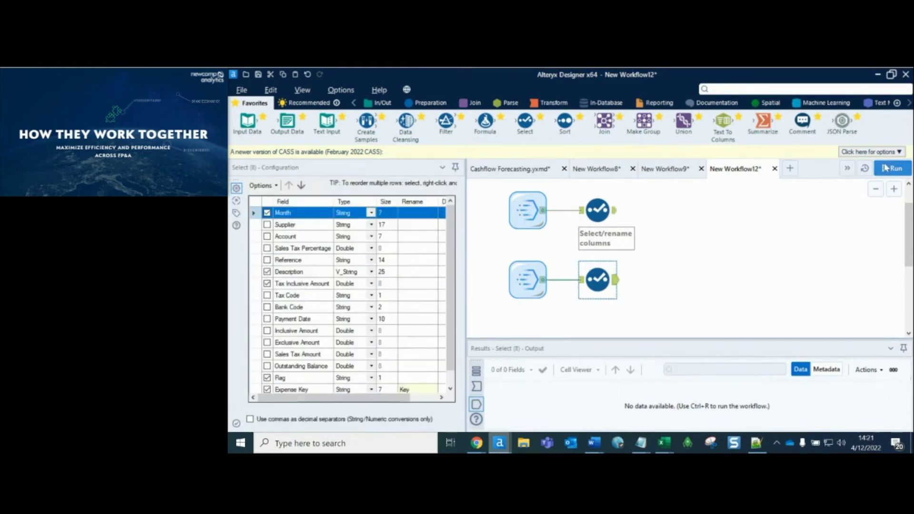
pyautogui.hotkey('ctrl', 'r')
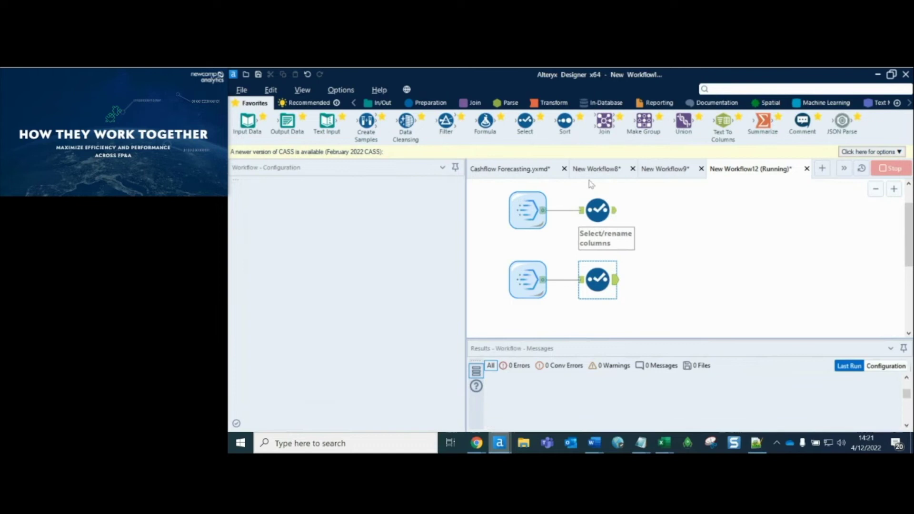
# Compare the Income input's data with its Select output, and view the Expenses Select tool's output fields.
pyautogui.click(543, 213)
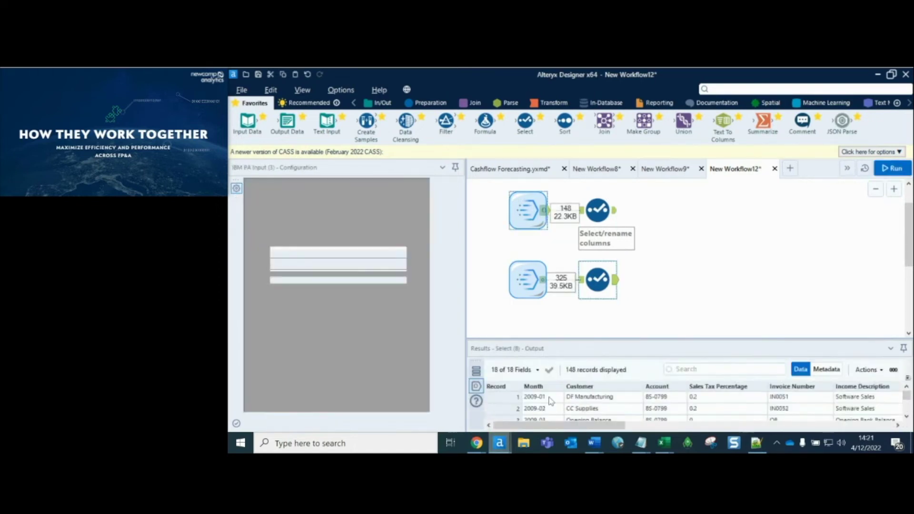
pyautogui.click(612, 212)
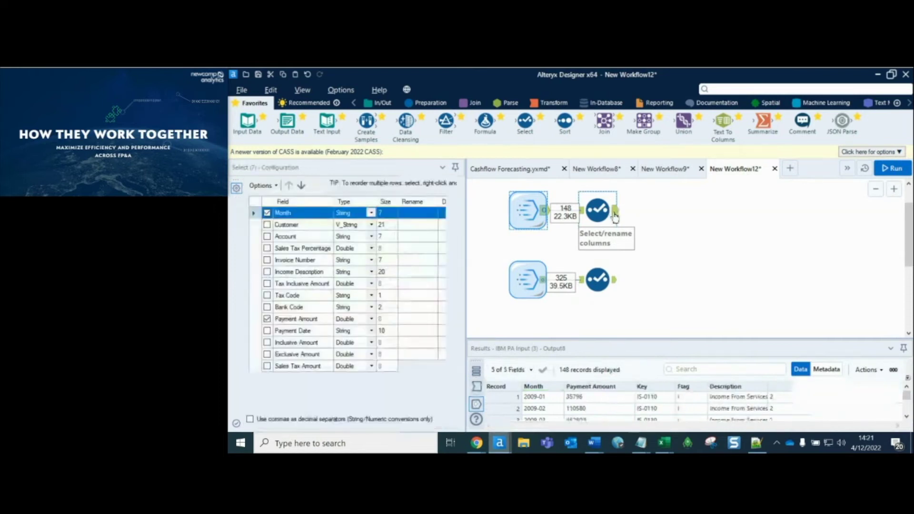
pyautogui.moveTo(695, 344); pyautogui.dragTo(737, 267)
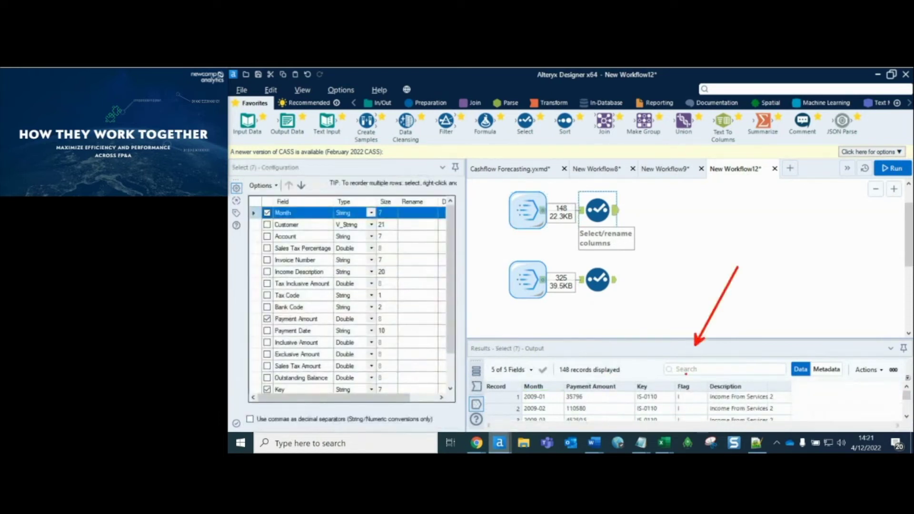
pyautogui.press('Escape')
pyautogui.moveTo(695, 338); pyautogui.dragTo(699, 314)
pyautogui.click(583, 378)
pyautogui.click(584, 380)
pyautogui.click(723, 387)
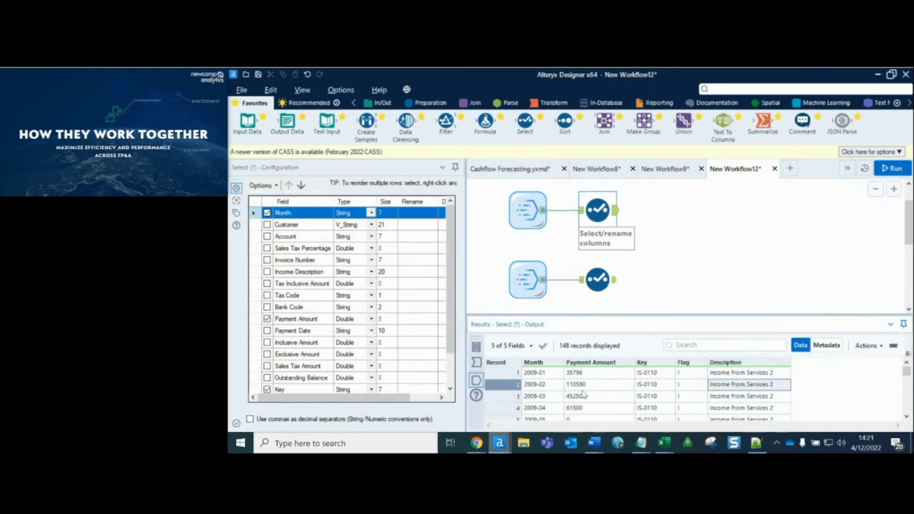
pyautogui.click(612, 285)
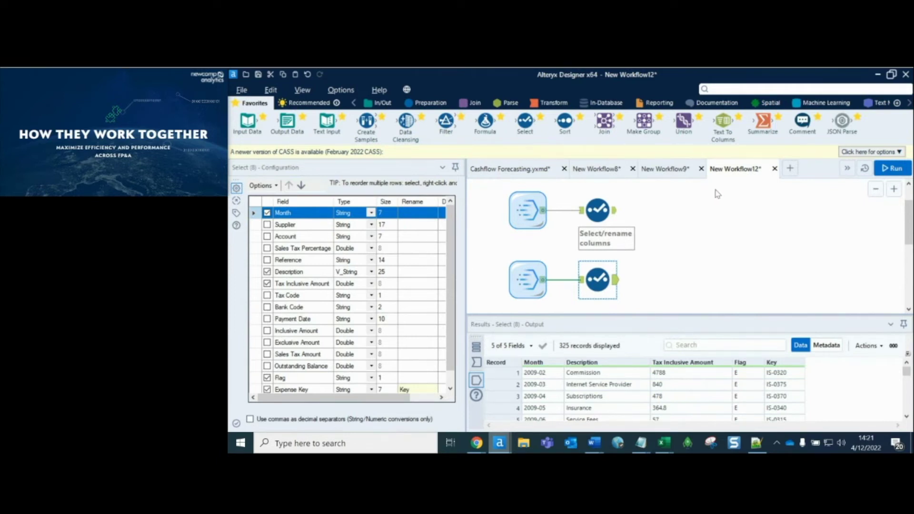
# Add a Union tool and connect both the Income and Expenses Select tools to its input.
pyautogui.moveTo(684, 123)
pyautogui.moveTo(683, 123); pyautogui.dragTo(775, 240)
pyautogui.moveTo(683, 123); pyautogui.dragTo(674, 239)
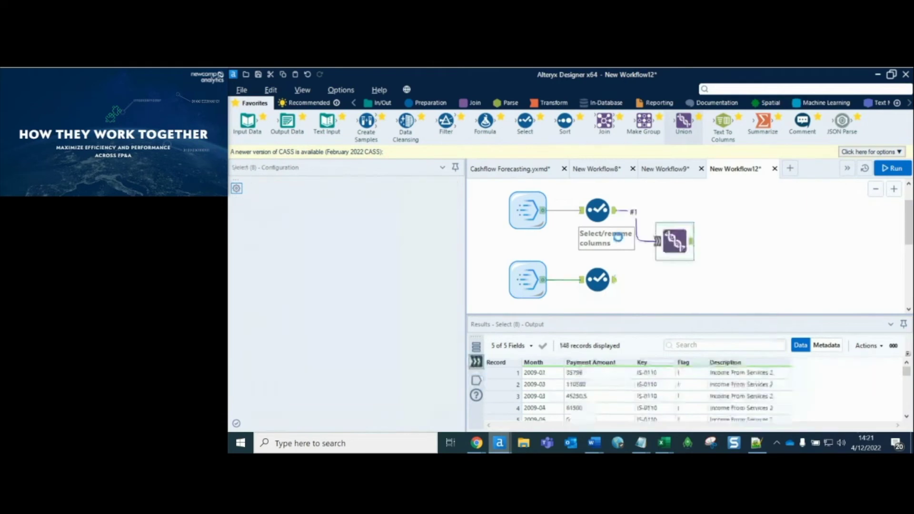
pyautogui.moveTo(615, 279); pyautogui.dragTo(659, 244)
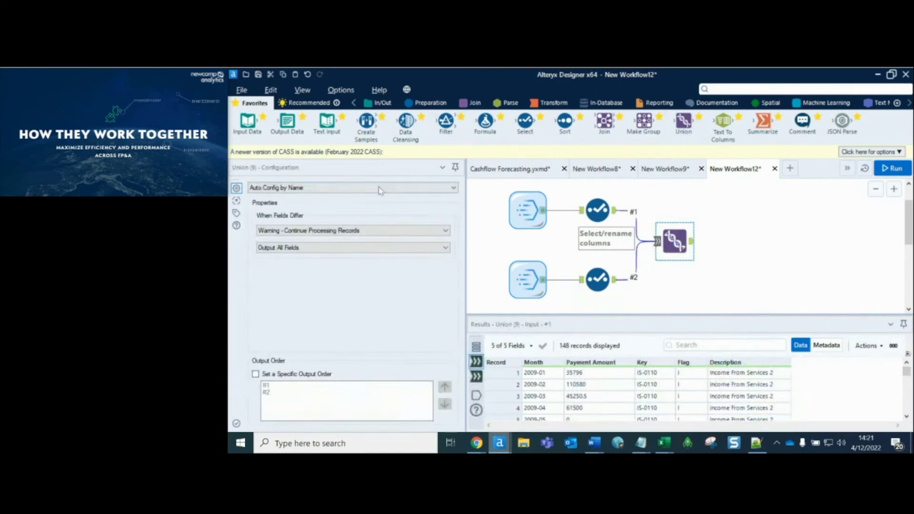
# Configure the Union with Auto Config by Name, run the workflow and open the Union's output.
pyautogui.click(346, 190)
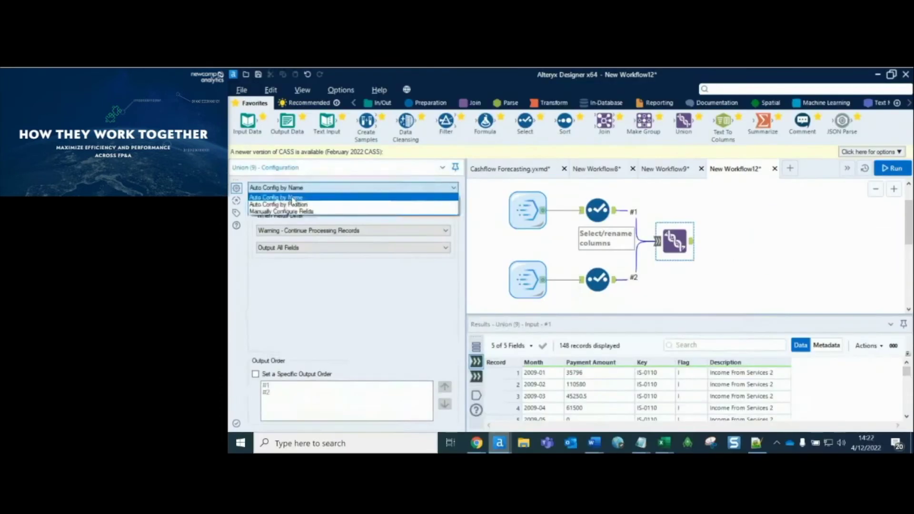
pyautogui.click(291, 198)
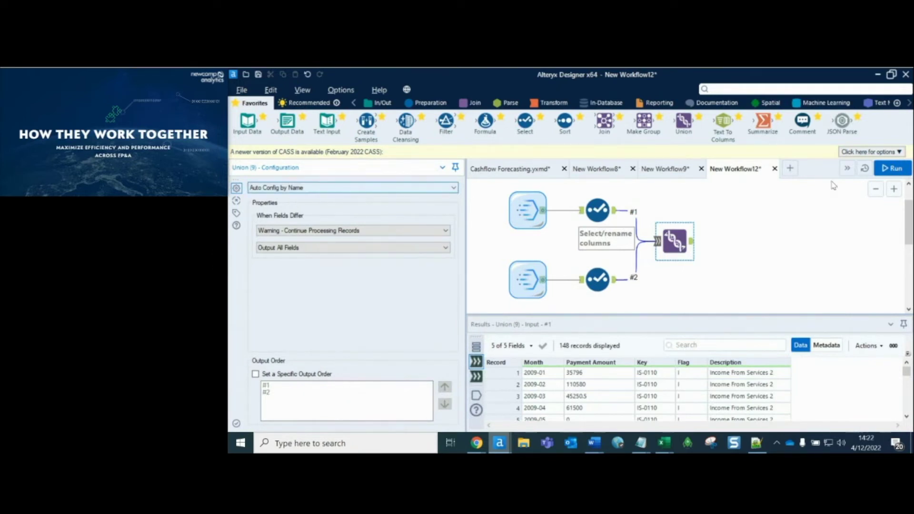
pyautogui.click(891, 168)
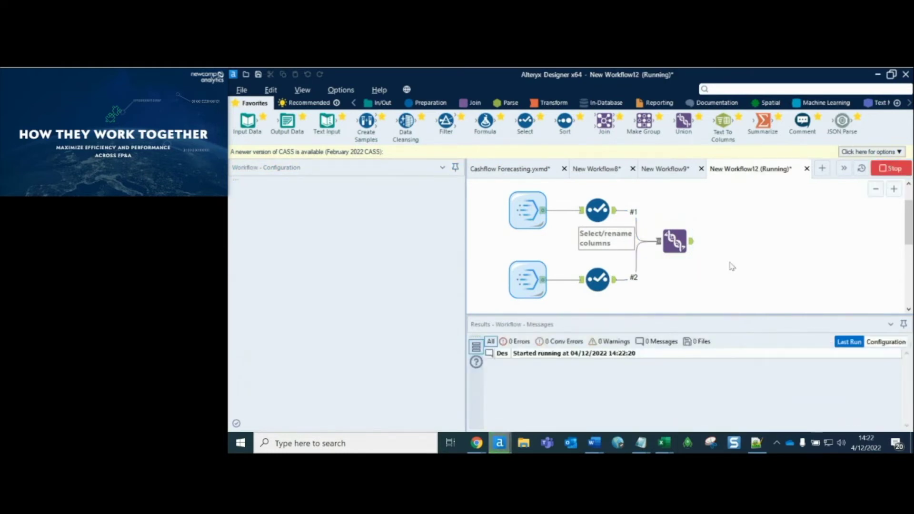
pyautogui.click(693, 248)
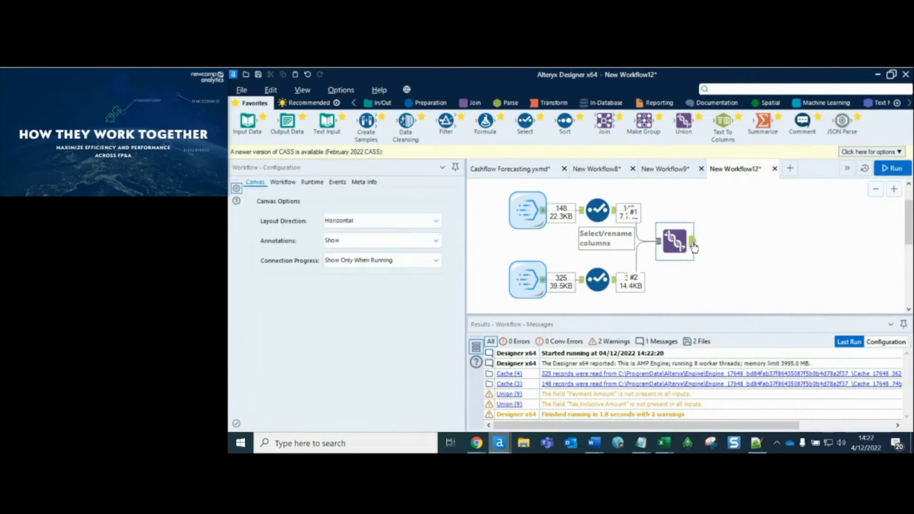
# Annotate the Union tool with "Stack the income & expense data".
pyautogui.click(237, 214)
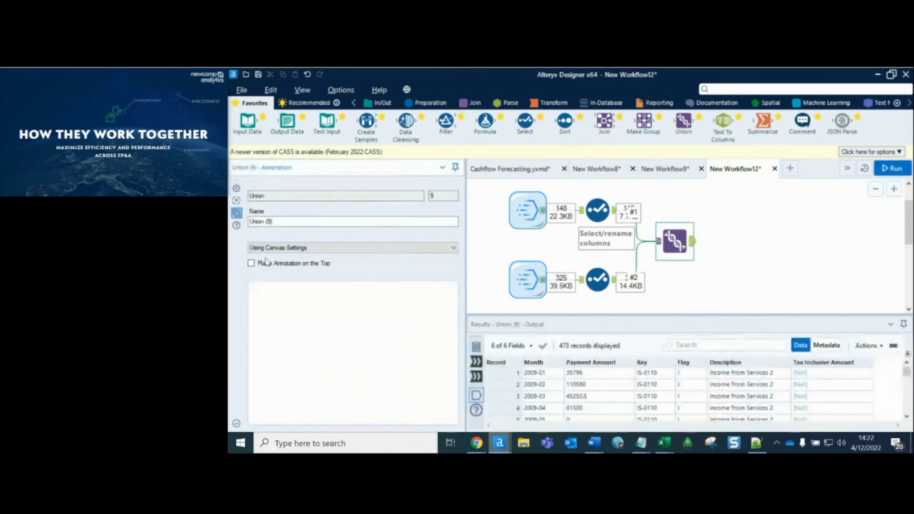
pyautogui.click(310, 329)
pyautogui.write('Stack the income & expense data')
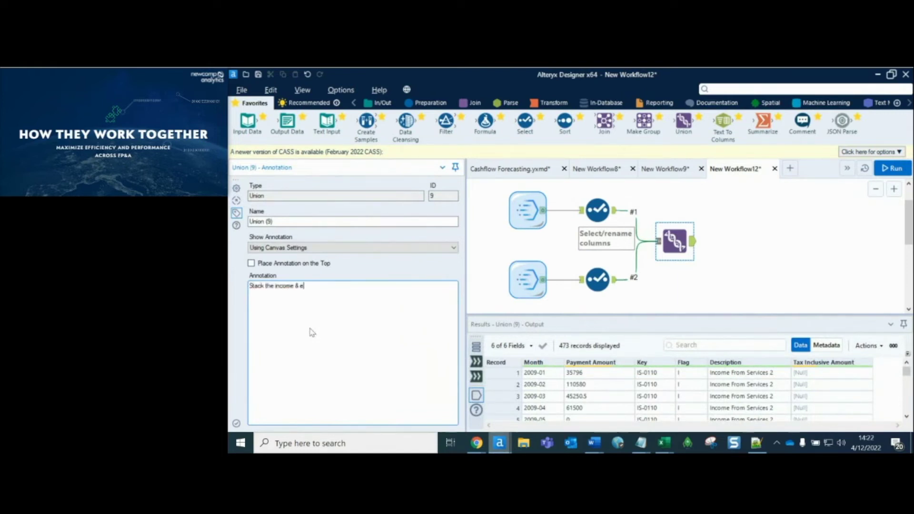
pyautogui.click(841, 265)
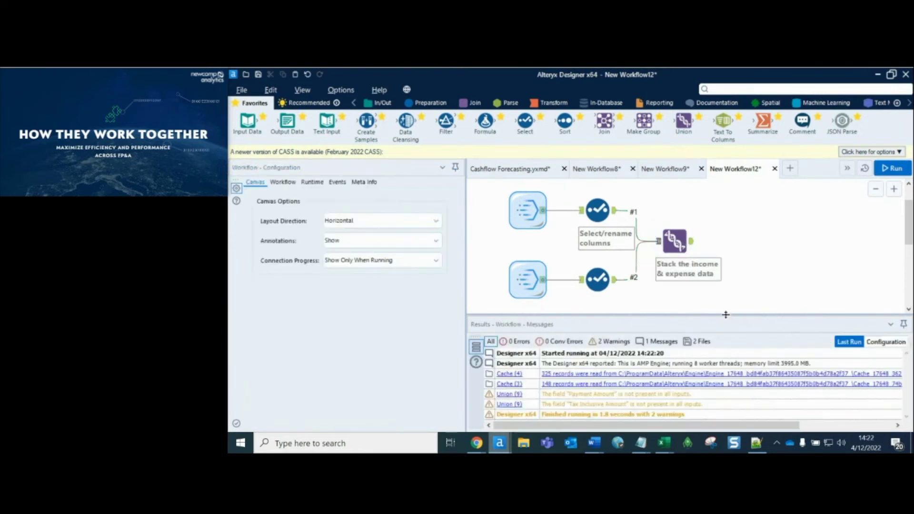
# Examine the Union's stacked output records, including the Flag, Month and Payment Amount columns across income and expense rows.
pyautogui.moveTo(748, 315); pyautogui.dragTo(748, 325)
pyautogui.click(676, 241)
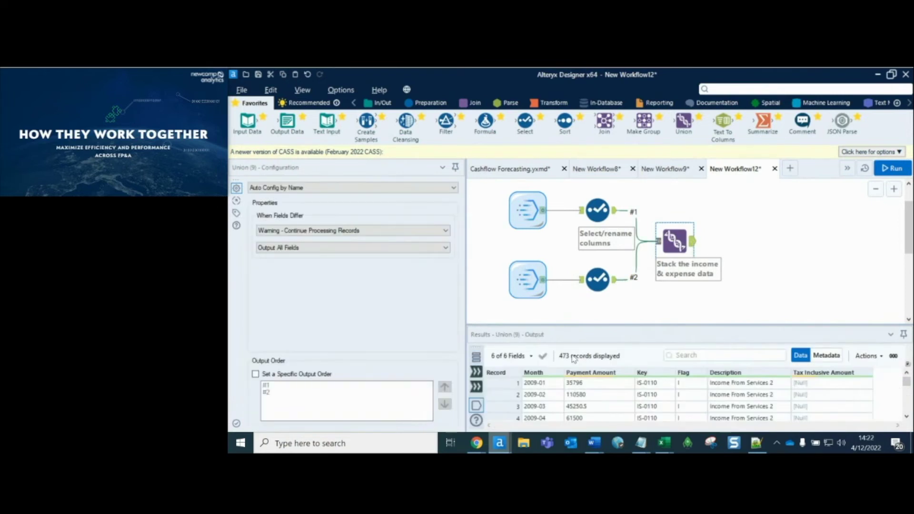
pyautogui.moveTo(621, 323); pyautogui.dragTo(625, 314)
pyautogui.moveTo(691, 372); pyautogui.dragTo(691, 396)
pyautogui.moveTo(909, 374); pyautogui.dragTo(907, 387)
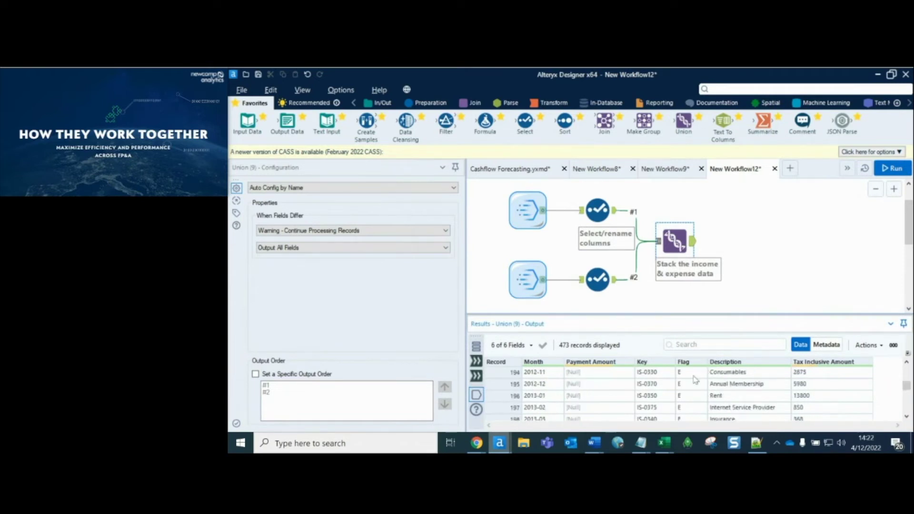
pyautogui.moveTo(693, 376); pyautogui.dragTo(693, 396)
pyautogui.moveTo(908, 389); pyautogui.dragTo(906, 370)
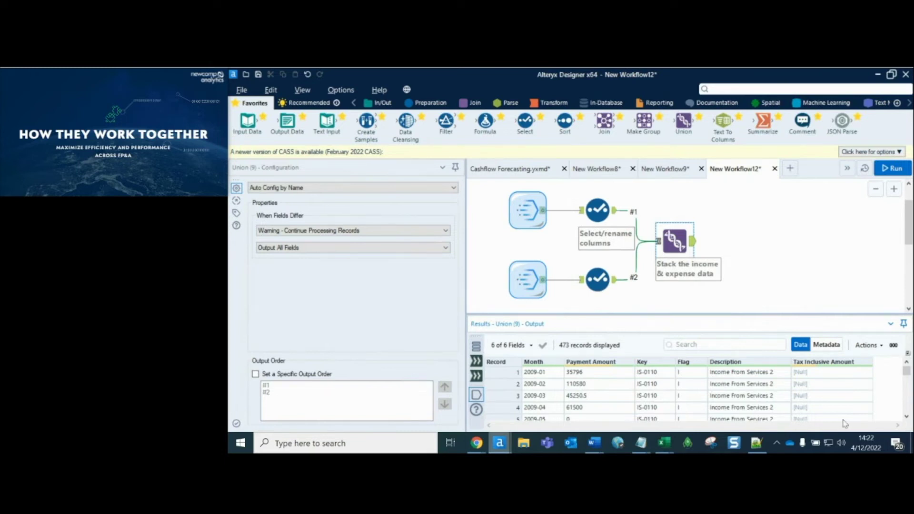
pyautogui.scroll(-1, 719, 275)
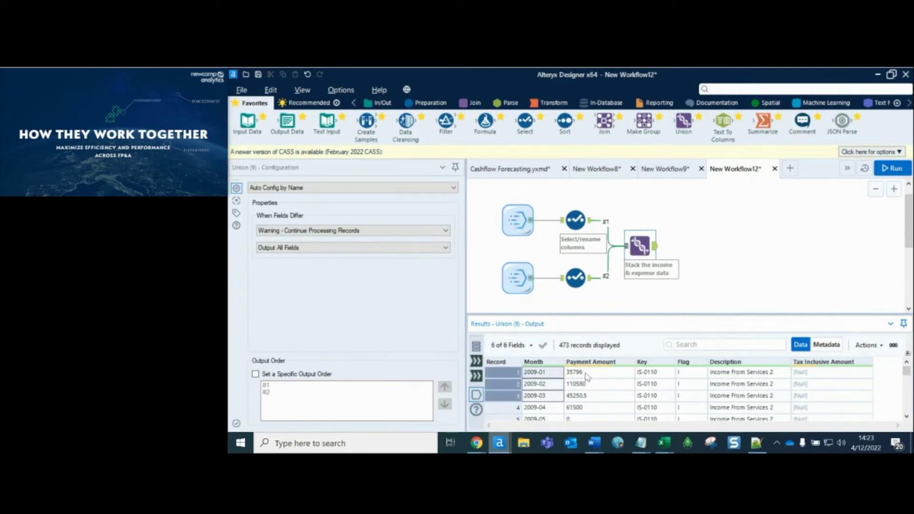
pyautogui.click(595, 384)
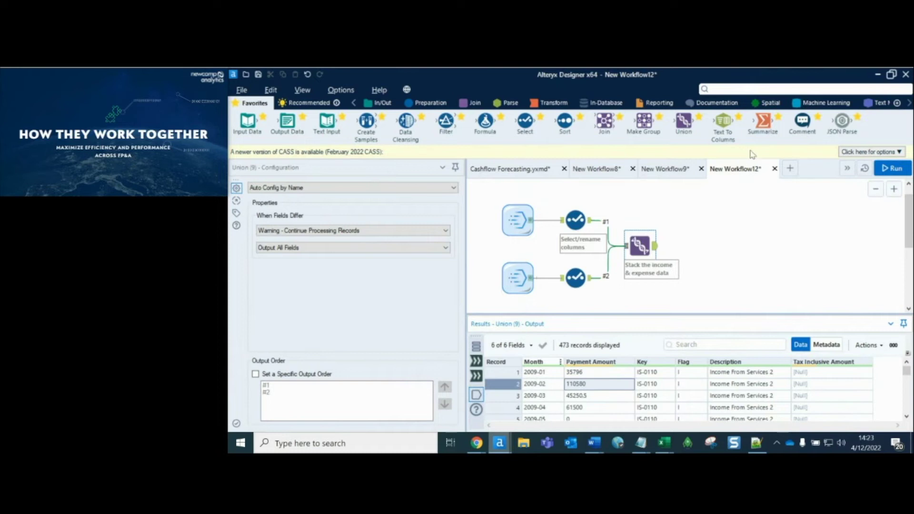
# Connect a Summarize tool to the Union tool's output.
pyautogui.moveTo(763, 125)
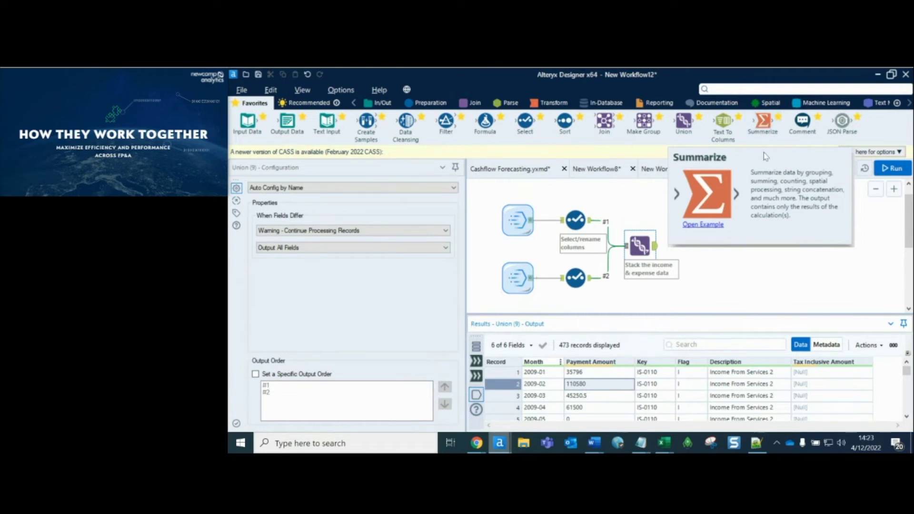
pyautogui.moveTo(762, 122); pyautogui.dragTo(697, 246)
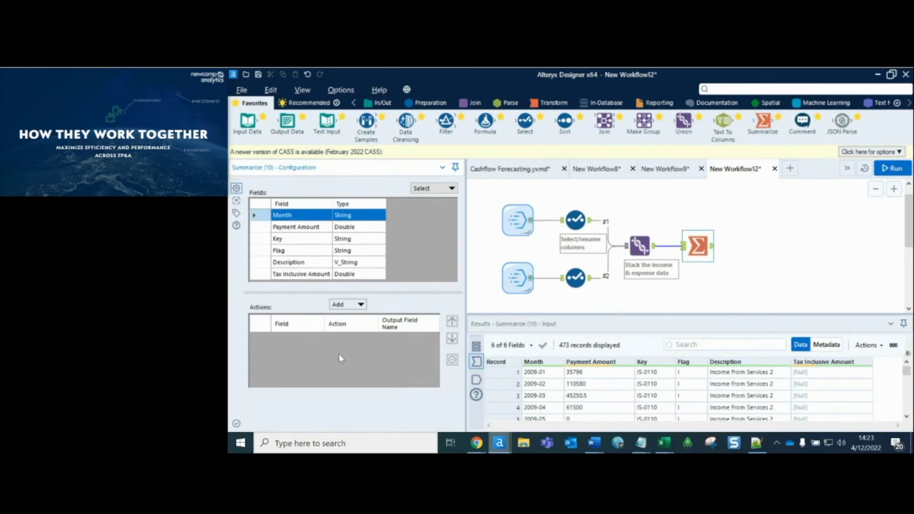
# Set the Summarize tool to group the stacked data by Flag and by Month.
pyautogui.click(300, 252)
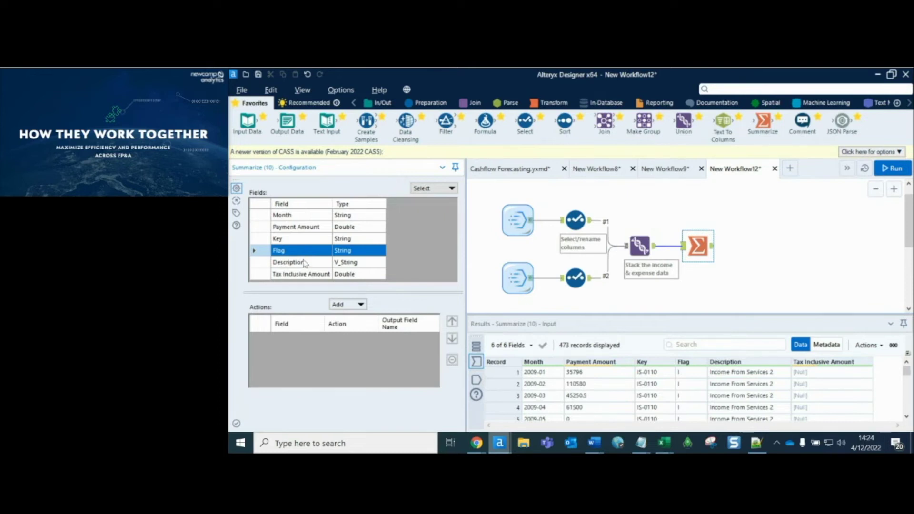
pyautogui.click(301, 239)
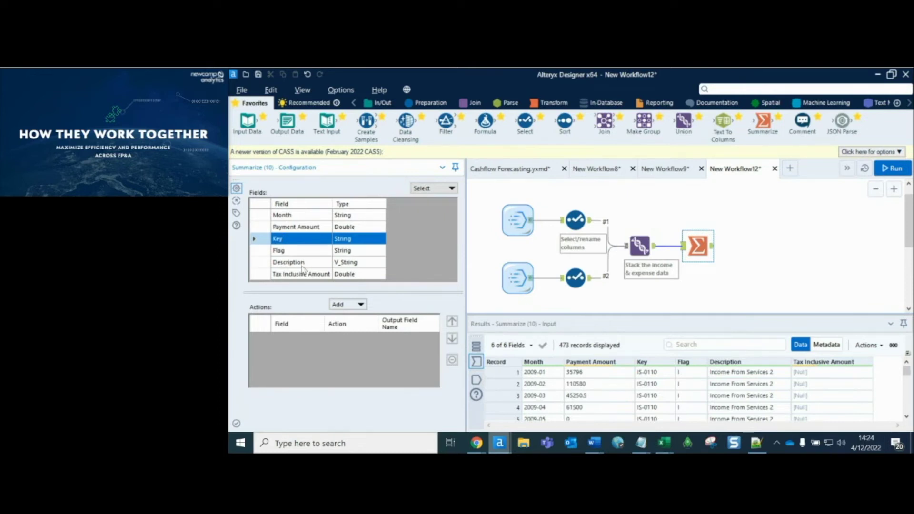
pyautogui.click(301, 251)
pyautogui.click(344, 305)
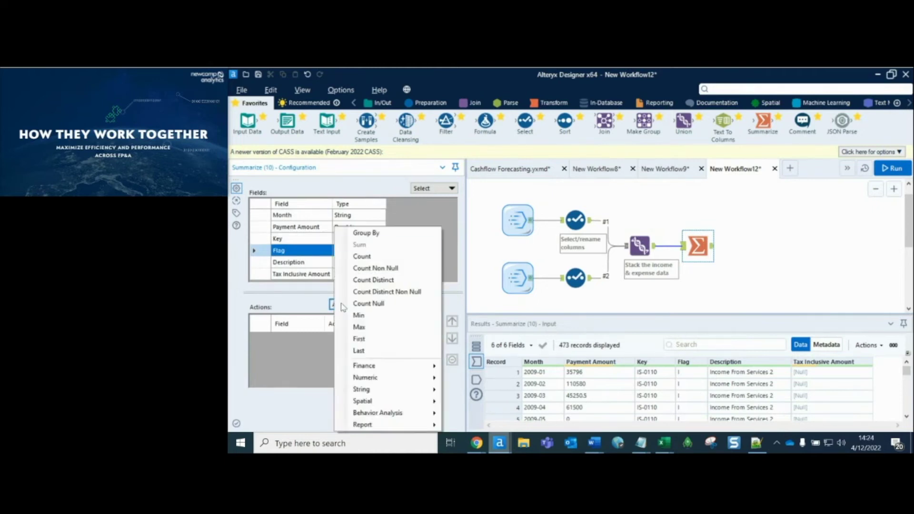
pyautogui.click(366, 234)
pyautogui.scroll(-2, 700, 377)
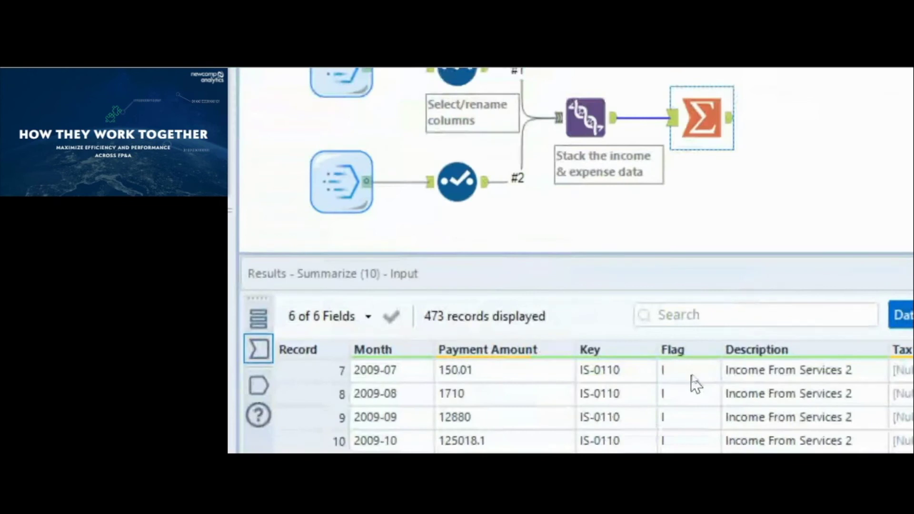
pyautogui.click(690, 374)
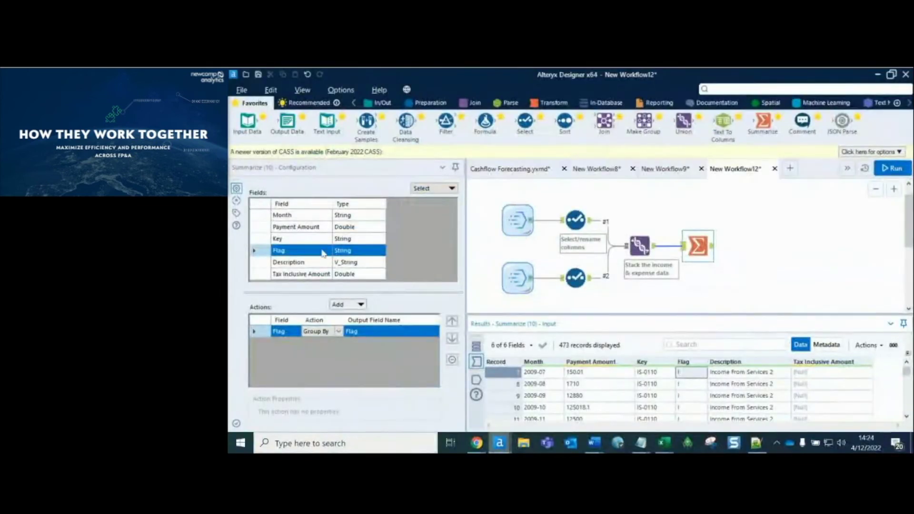
pyautogui.click(295, 215)
pyautogui.click(347, 304)
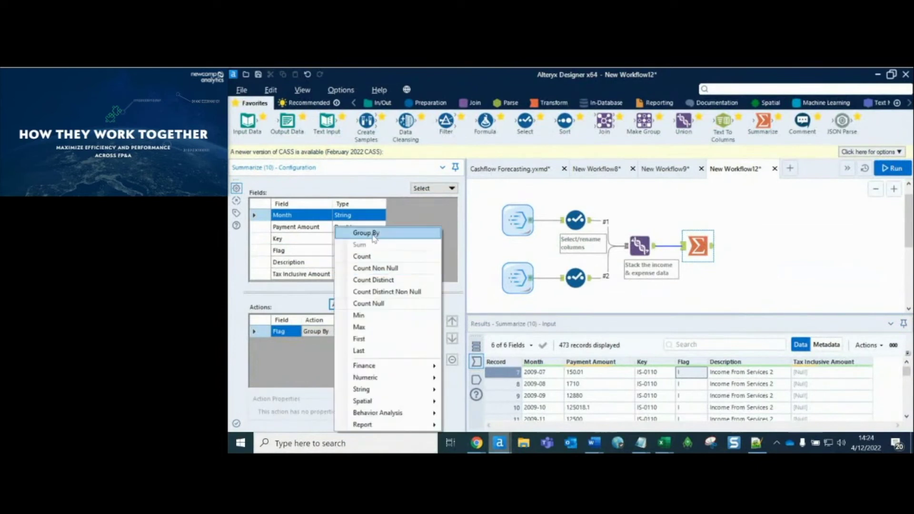
pyautogui.click(356, 233)
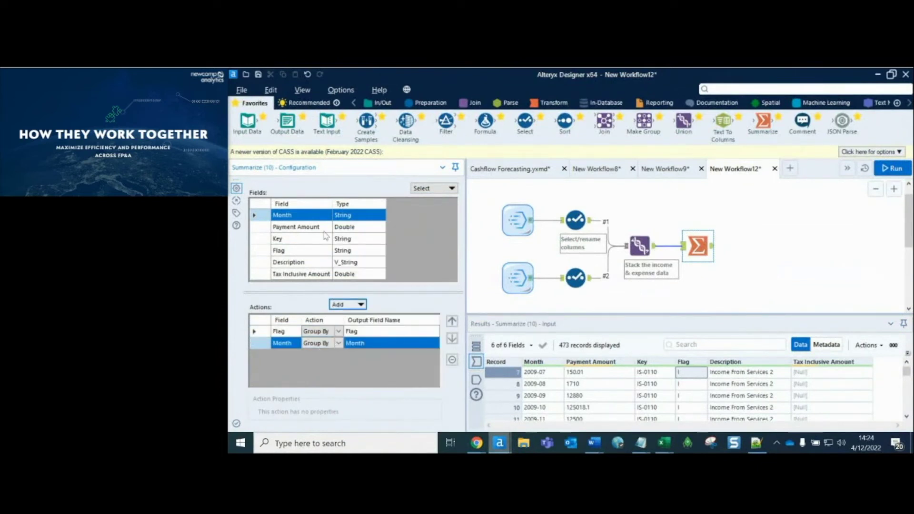
# Add a Sum of Payment Amount below the Flag and Month groupings in the Summarize tool and run the workflow.
pyautogui.click(376, 346)
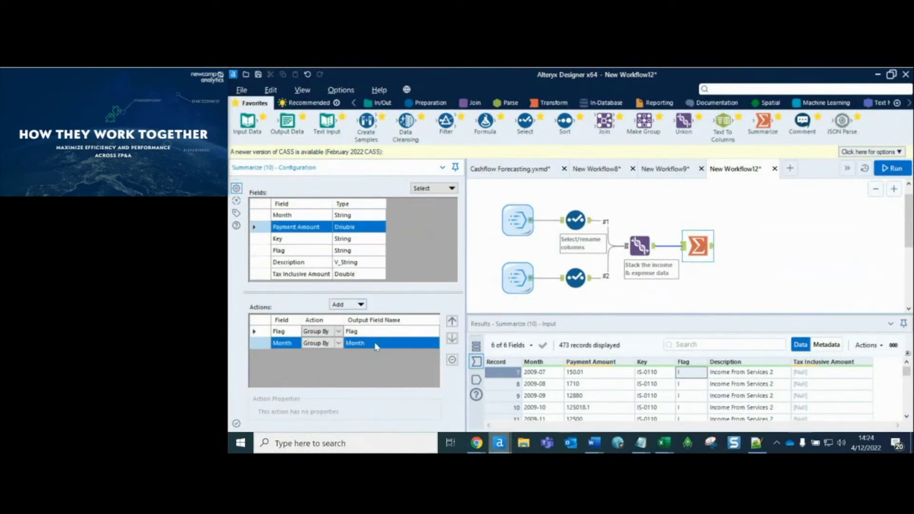
pyautogui.click(360, 307)
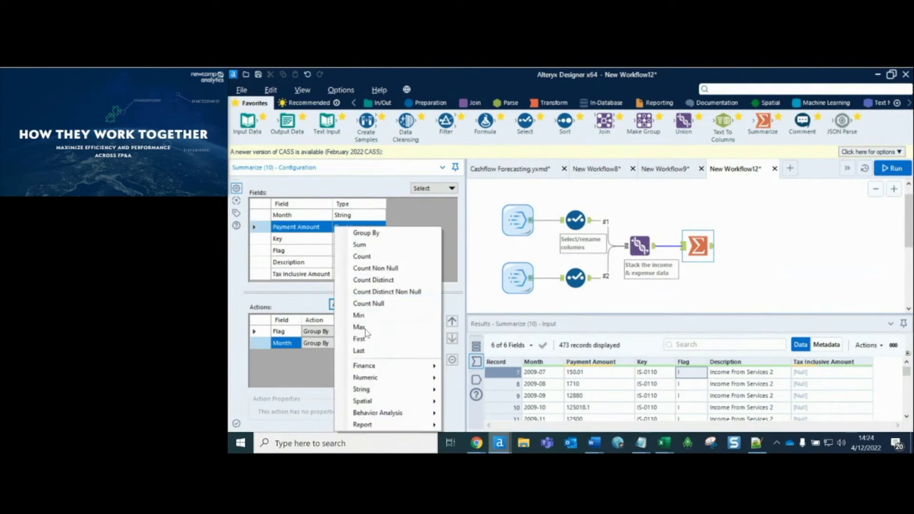
pyautogui.click(380, 247)
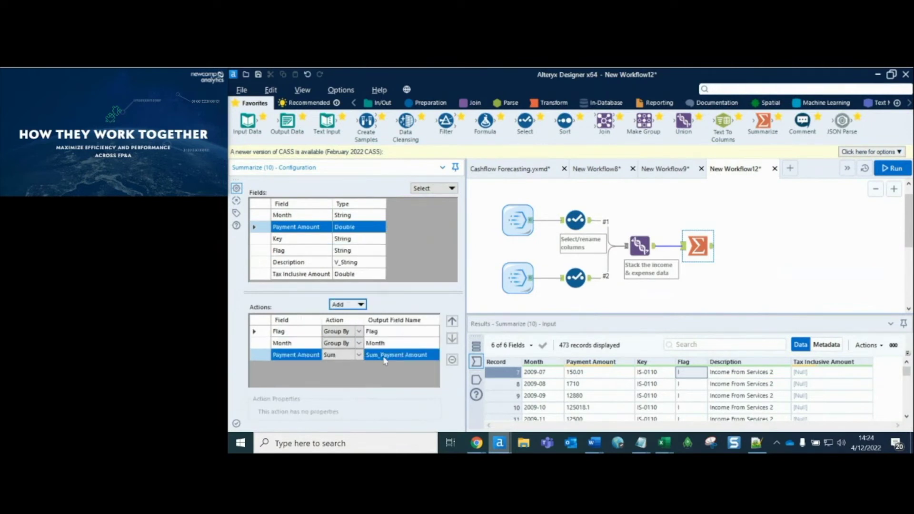
pyautogui.click(300, 331)
pyautogui.click(300, 344)
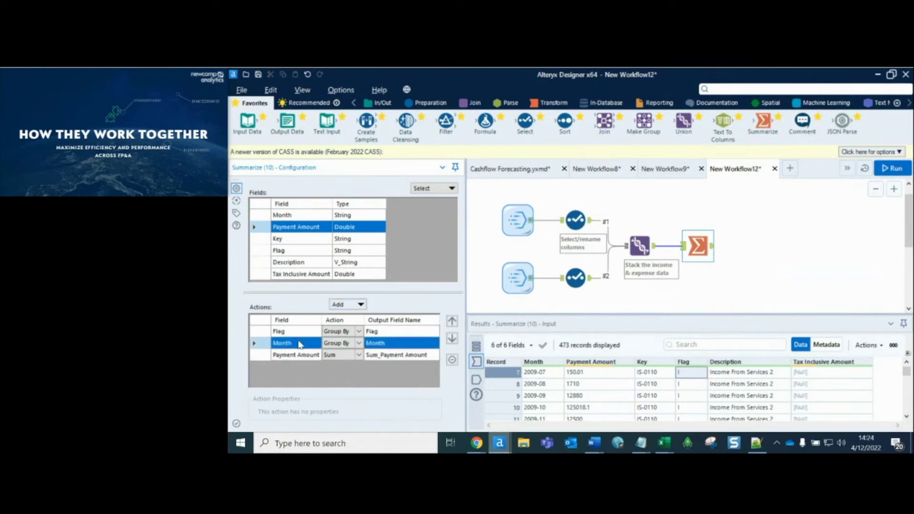
pyautogui.click(299, 356)
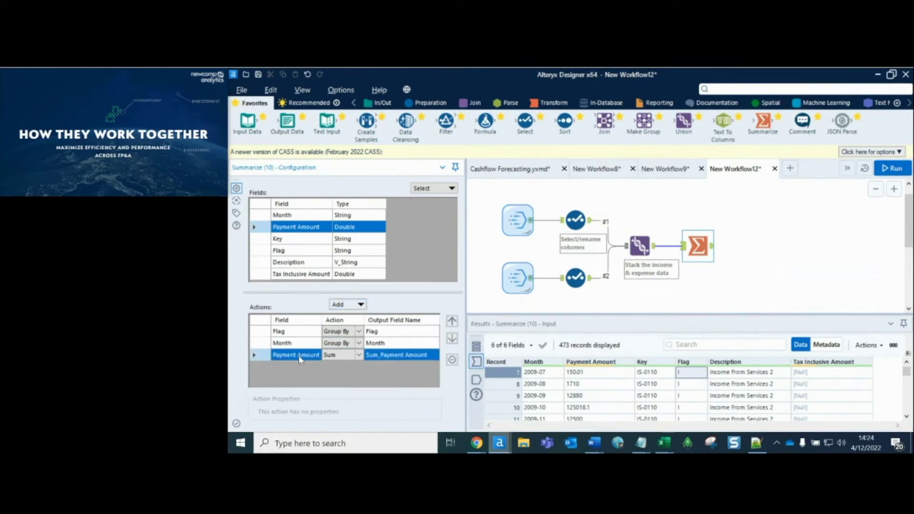
pyautogui.click(893, 170)
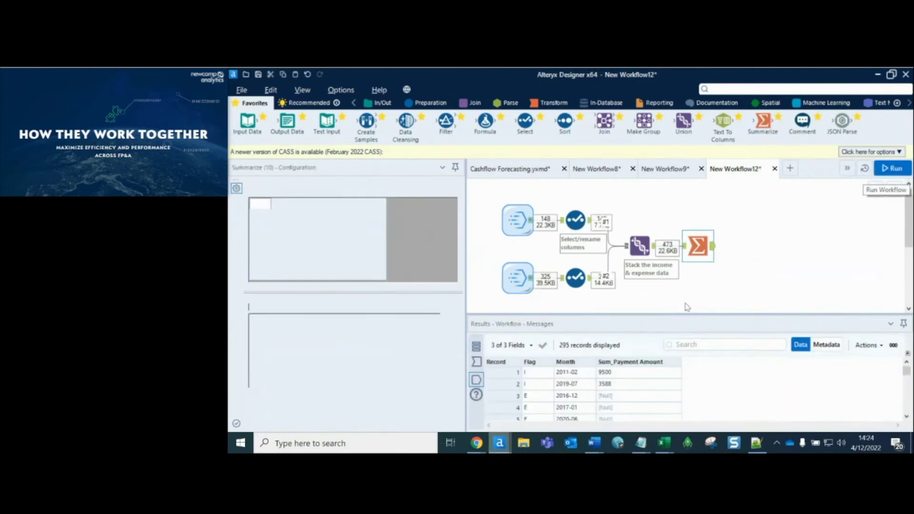
# Examine the Summarize output, comparing the Flag, Month and Sum_Payment Amount values across the income and expense rows.
pyautogui.moveTo(682, 316); pyautogui.dragTo(689, 279)
pyautogui.scroll(-5, 627, 359)
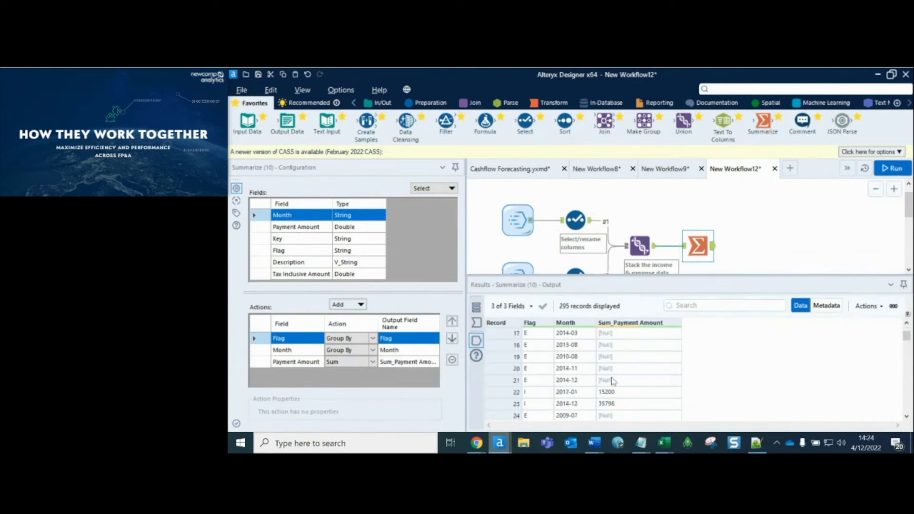
pyautogui.click(620, 346)
pyautogui.scroll(-5, 623, 360)
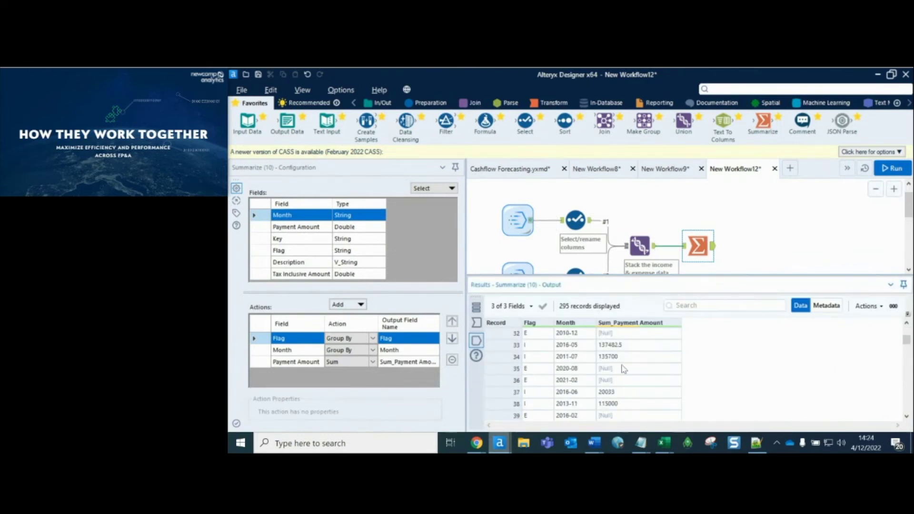
pyautogui.moveTo(535, 358); pyautogui.dragTo(544, 345)
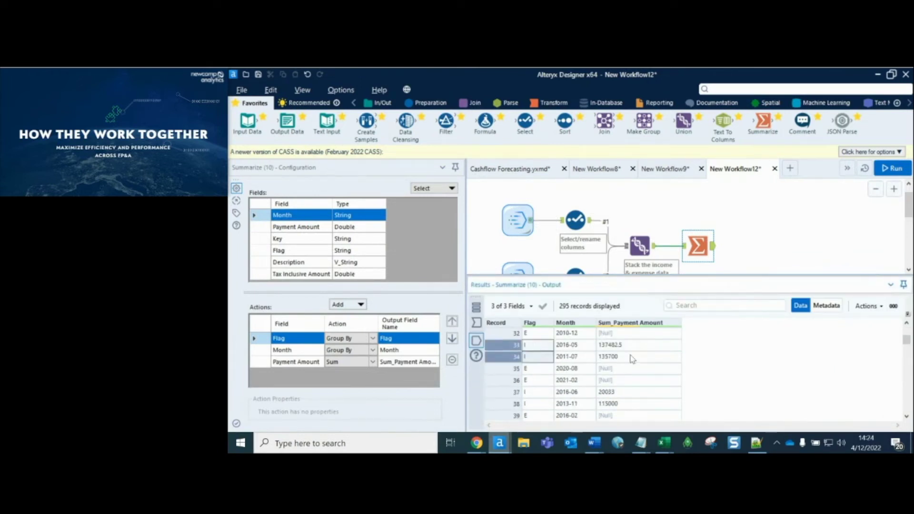
pyautogui.moveTo(906, 341)
pyautogui.mouseDown()
pyautogui.moveTo(906, 399)
pyautogui.moveTo(906, 333)
pyautogui.mouseUp()
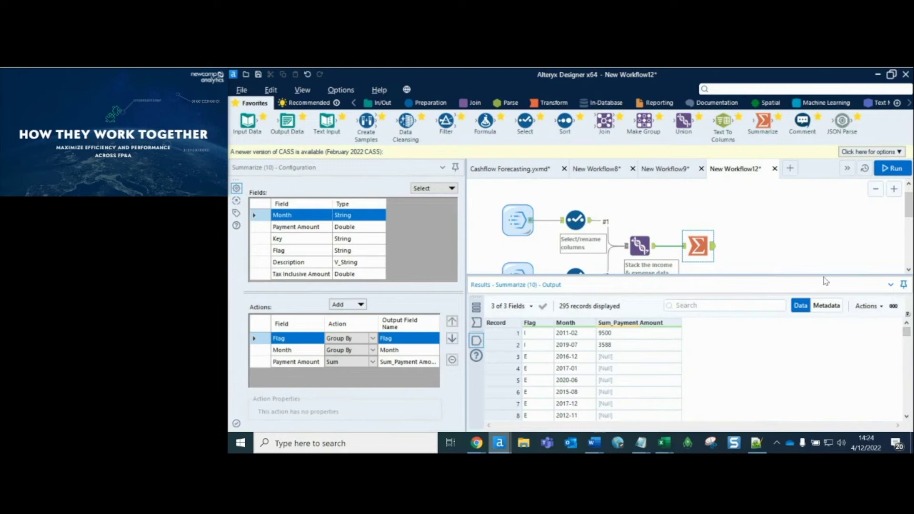
pyautogui.moveTo(826, 331); pyautogui.dragTo(828, 343)
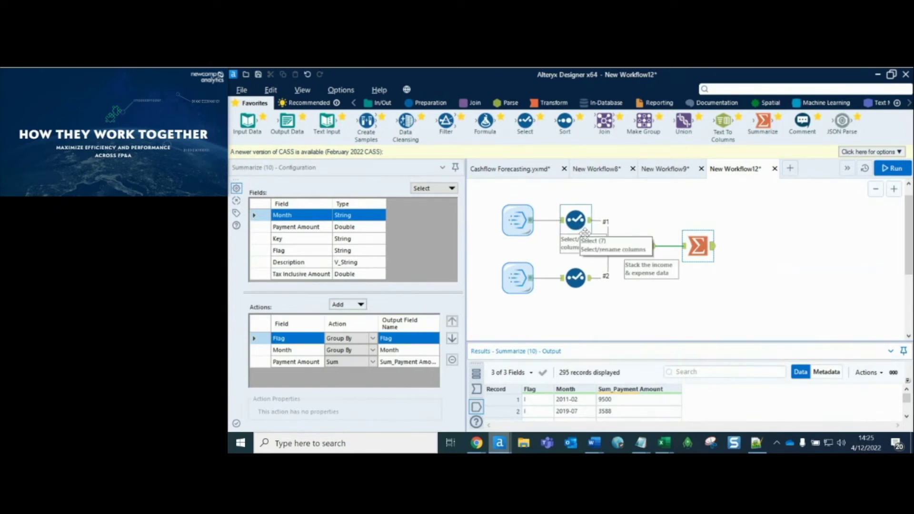
pyautogui.moveTo(535, 210); pyautogui.dragTo(574, 194)
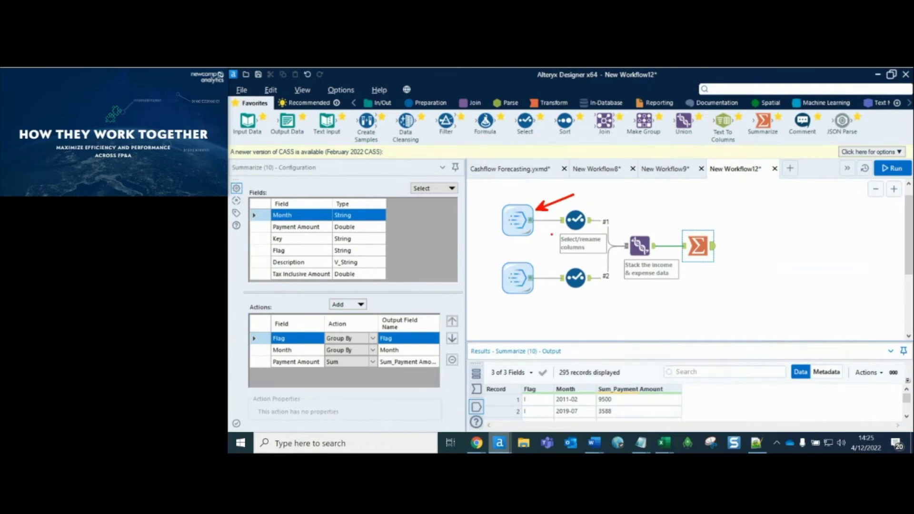
pyautogui.moveTo(705, 219); pyautogui.dragTo(538, 220)
pyautogui.press('Escape')
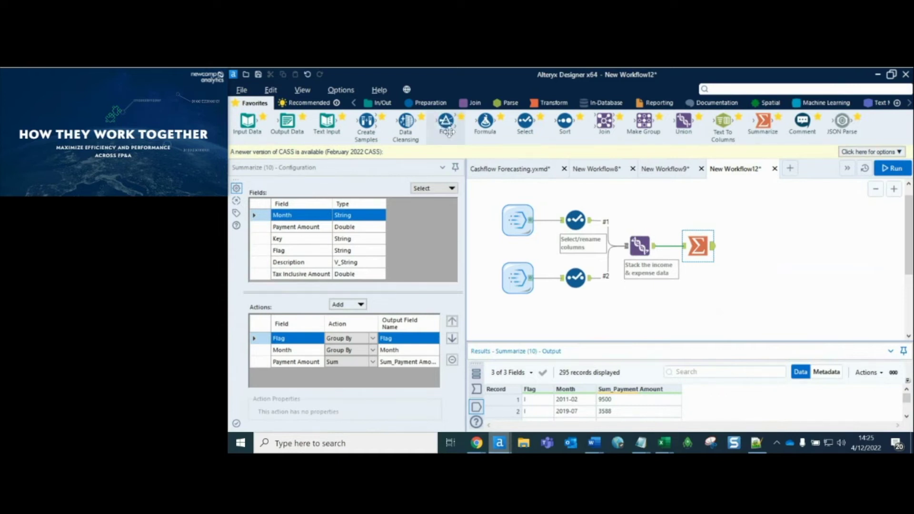
# Connect a Filter tool to the Summarize tool's output.
pyautogui.moveTo(446, 123); pyautogui.dragTo(748, 245)
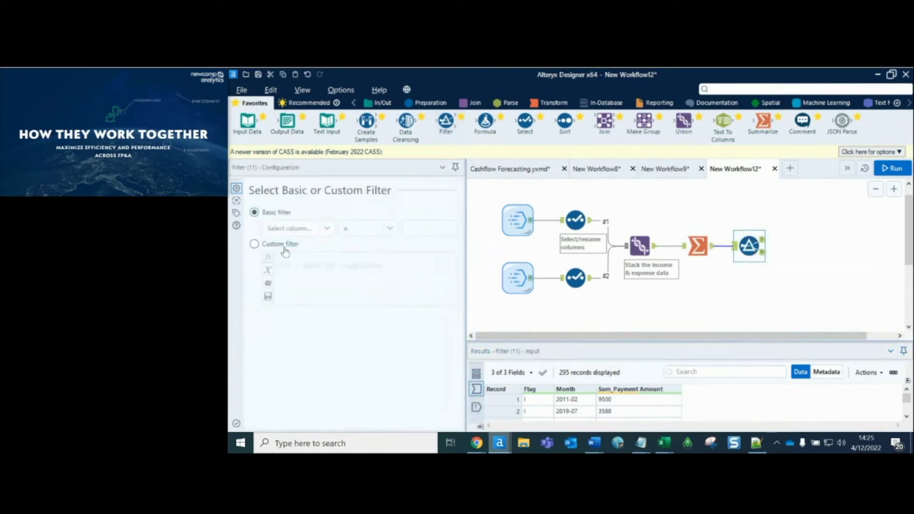
pyautogui.click(284, 245)
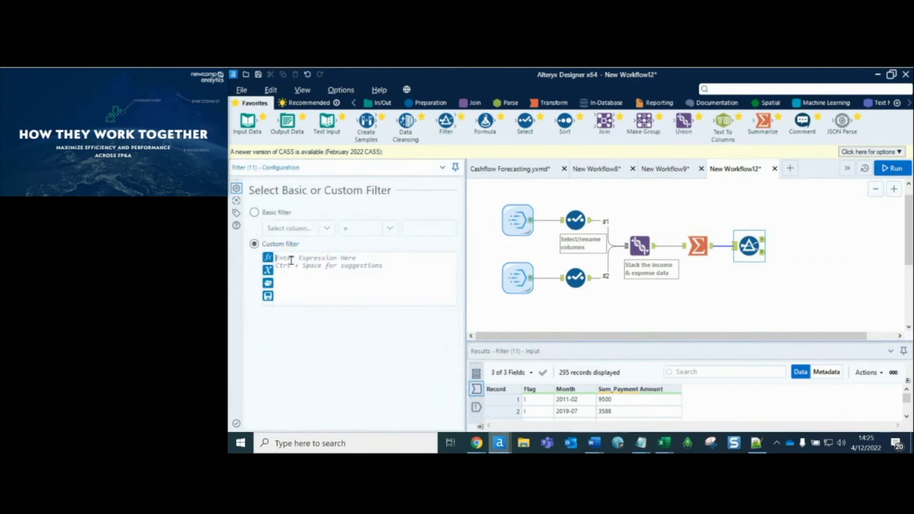
pyautogui.click(268, 257)
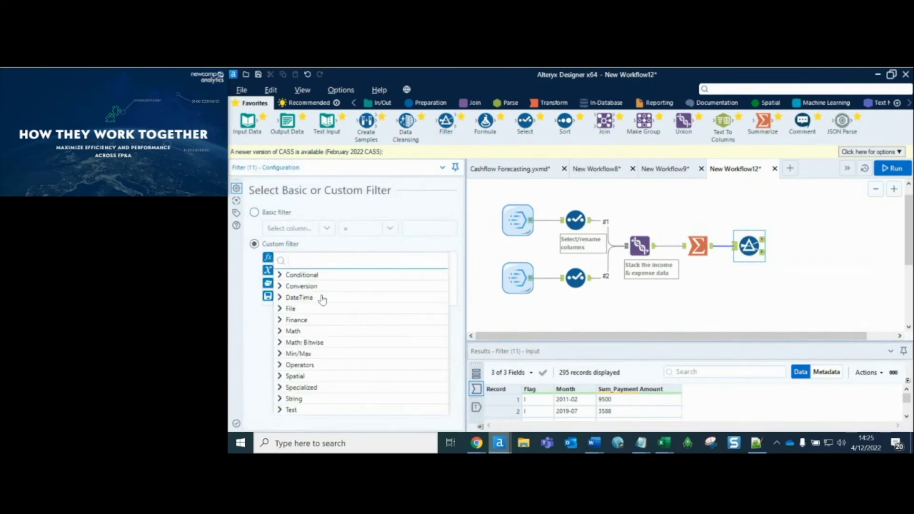
pyautogui.click(454, 260)
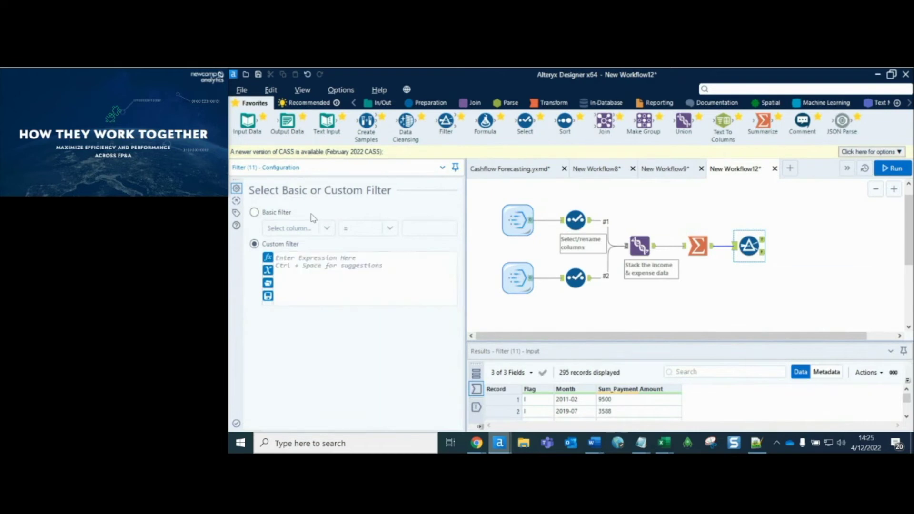
# Configure the Filter as a basic filter with Flag Equals I and run the workflow.
pyautogui.click(276, 212)
pyautogui.click(297, 229)
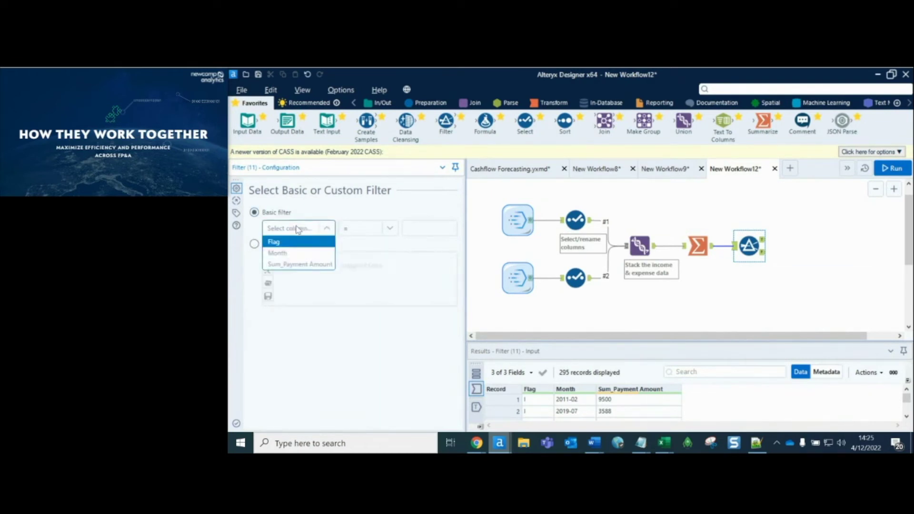
pyautogui.click(293, 244)
pyautogui.click(418, 229)
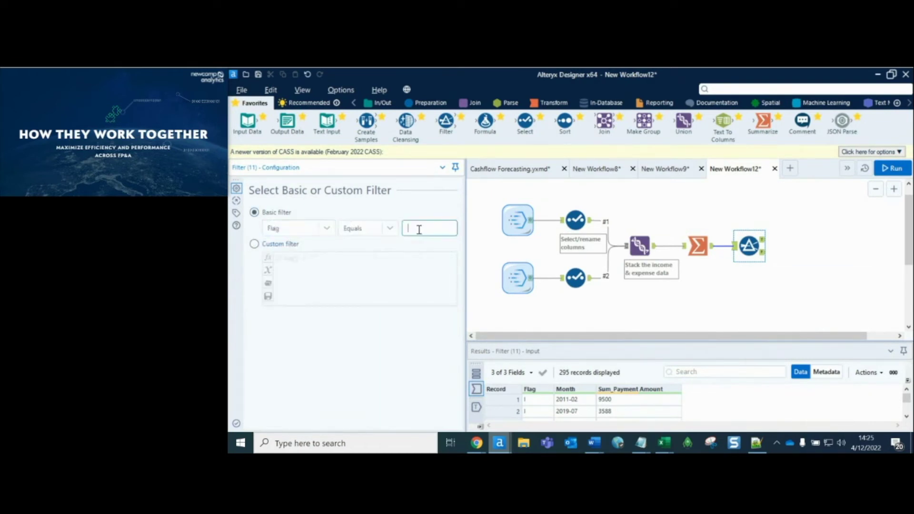
pyautogui.write('I')
pyautogui.click(895, 170)
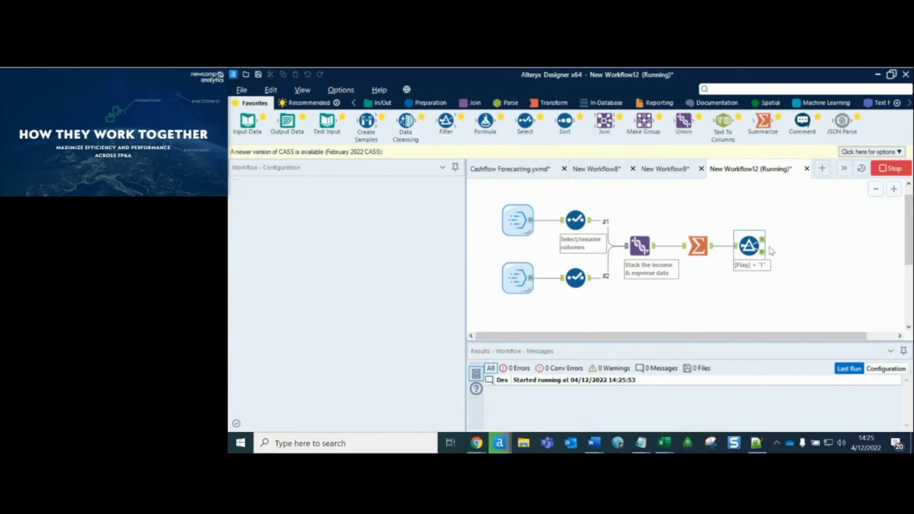
# Examine the records in the Filter's True output and in its False output.
pyautogui.scroll(3, 769, 247)
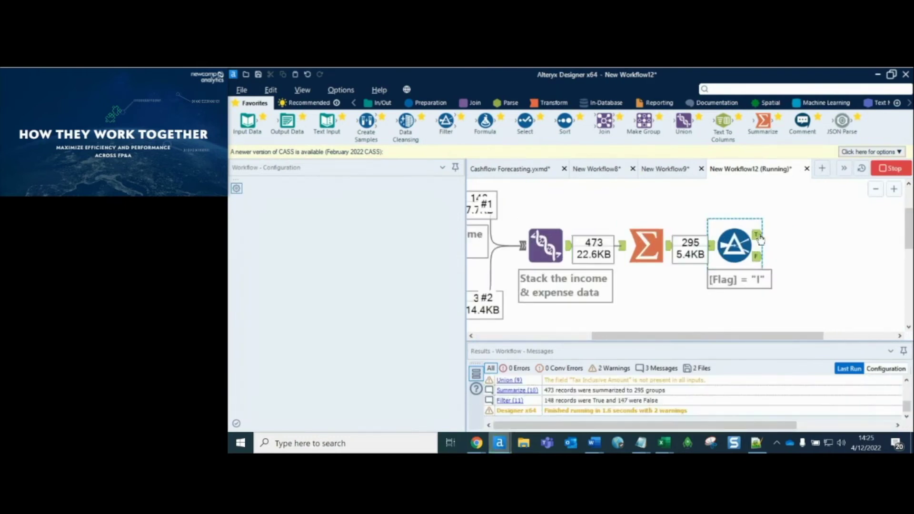
pyautogui.click(758, 235)
pyautogui.moveTo(740, 341); pyautogui.dragTo(740, 269)
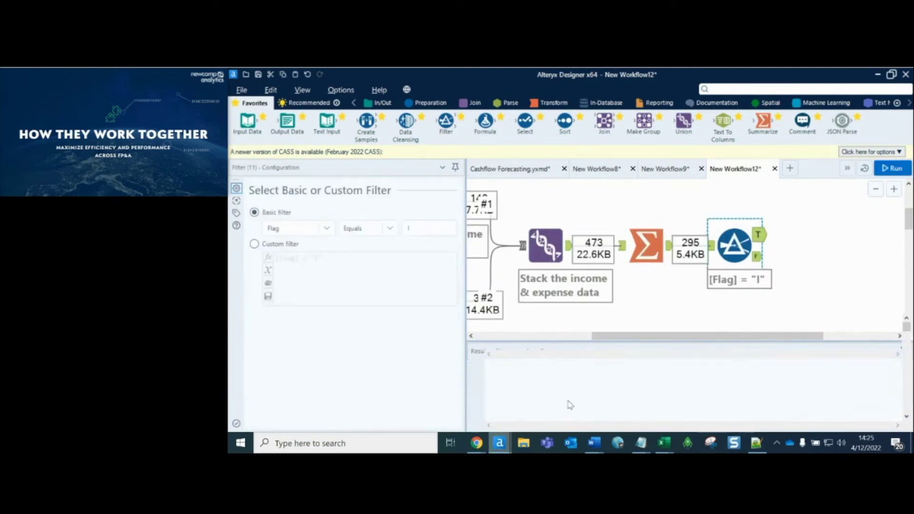
pyautogui.scroll(-12, 541, 363)
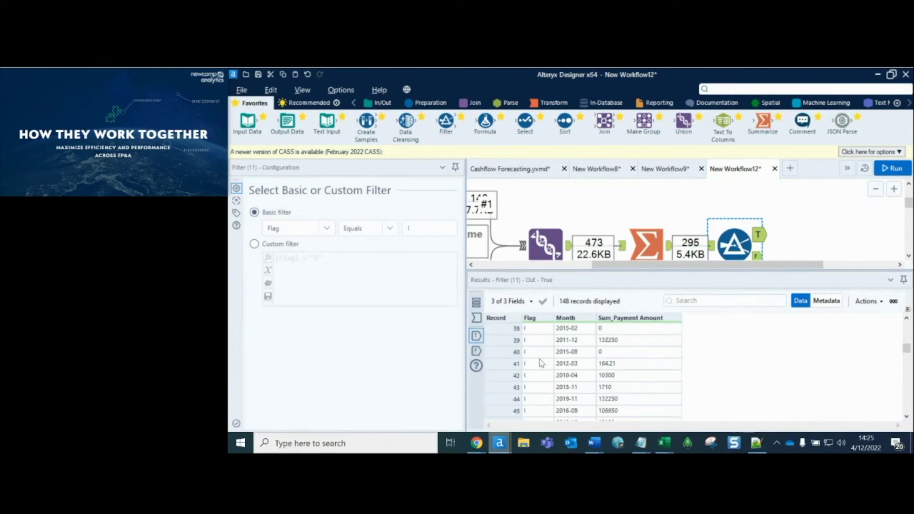
pyautogui.scroll(-20, 541, 363)
pyautogui.click(759, 256)
pyautogui.moveTo(905, 387); pyautogui.dragTo(907, 325)
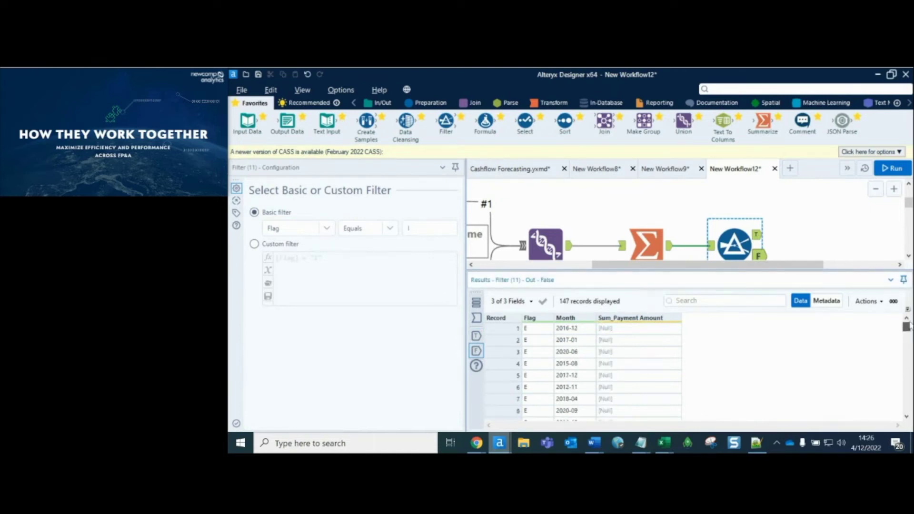
pyautogui.moveTo(814, 271); pyautogui.dragTo(807, 355)
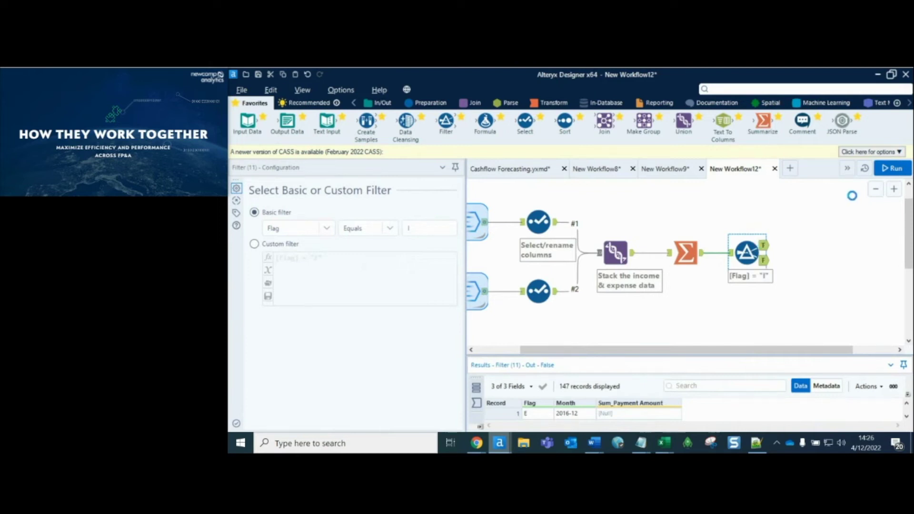
# Show the Filter's True output and connect a Sort tool to it.
pyautogui.moveTo(763, 260)
pyautogui.mouseDown()
pyautogui.moveTo(863, 301)
pyautogui.moveTo(765, 262)
pyautogui.mouseUp()
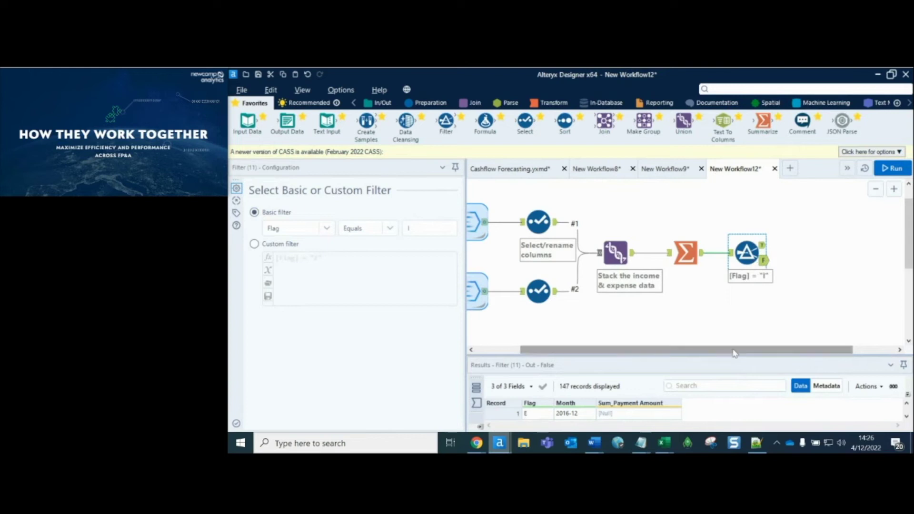
pyautogui.moveTo(734, 352); pyautogui.dragTo(777, 352)
pyautogui.click(707, 245)
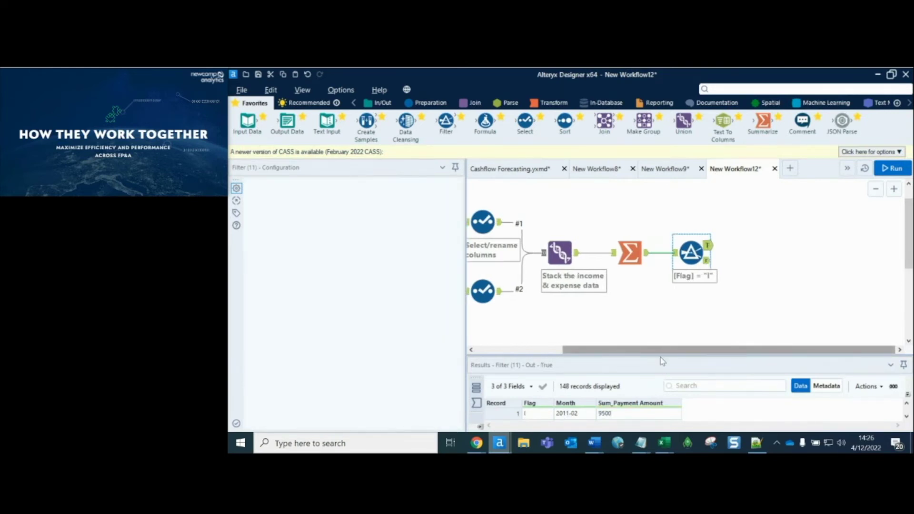
pyautogui.moveTo(660, 360); pyautogui.dragTo(660, 316)
pyautogui.moveTo(565, 121); pyautogui.dragTo(748, 245)
# Search the whole tool library and help for "sort".
pyautogui.click(752, 89)
pyautogui.write('sort')
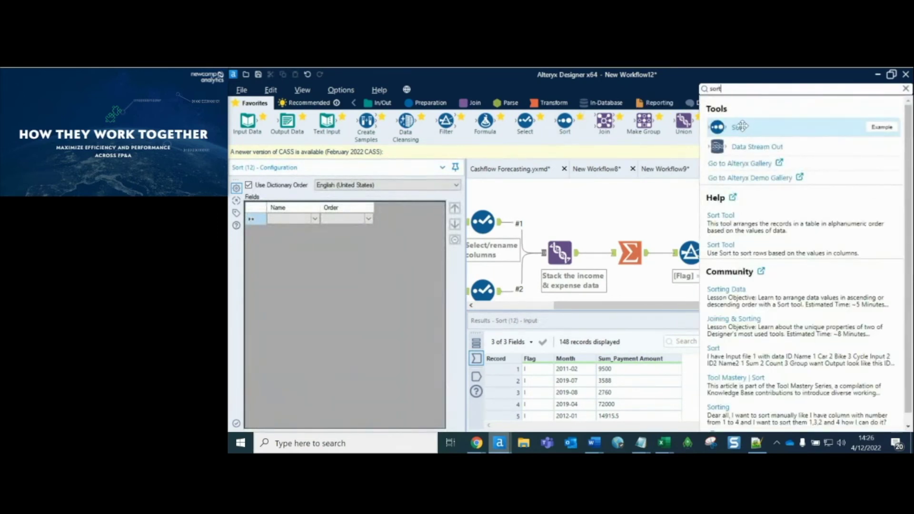
# Configure the Sort tool to order records by Month in Ascending order and run the workflow.
pyautogui.press('Escape')
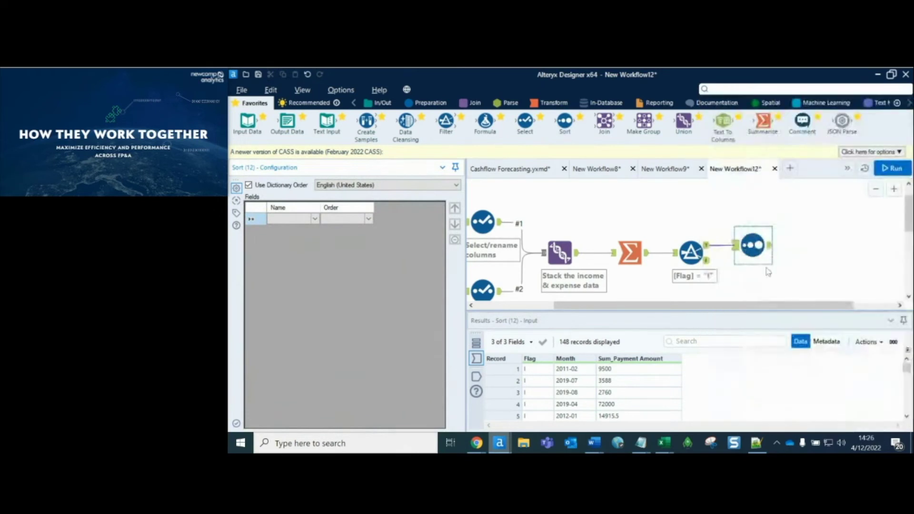
pyautogui.click(288, 224)
pyautogui.click(290, 237)
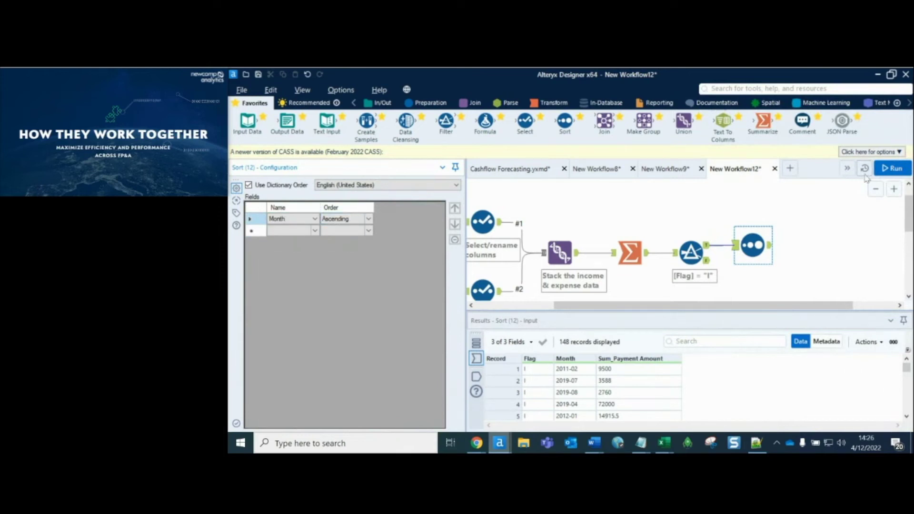
pyautogui.click(891, 168)
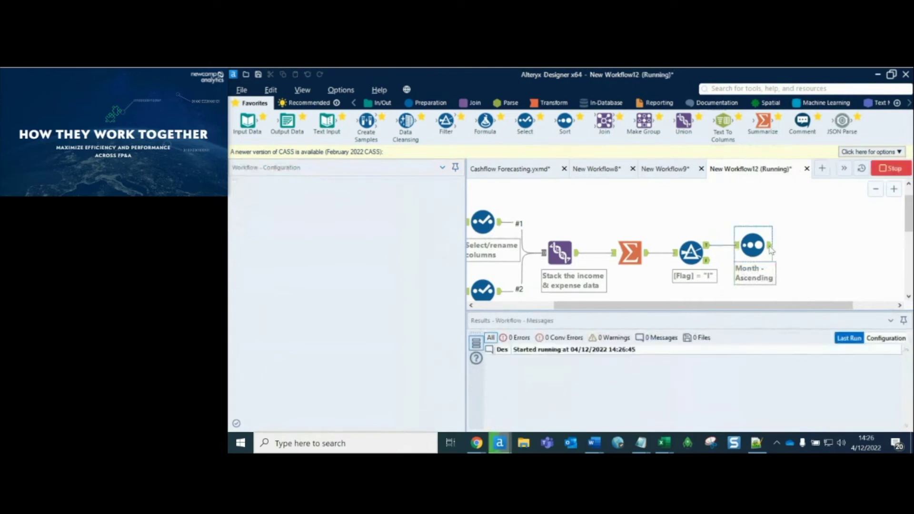
# Examine the Sort tool's output records from the first month through the last.
pyautogui.click(769, 248)
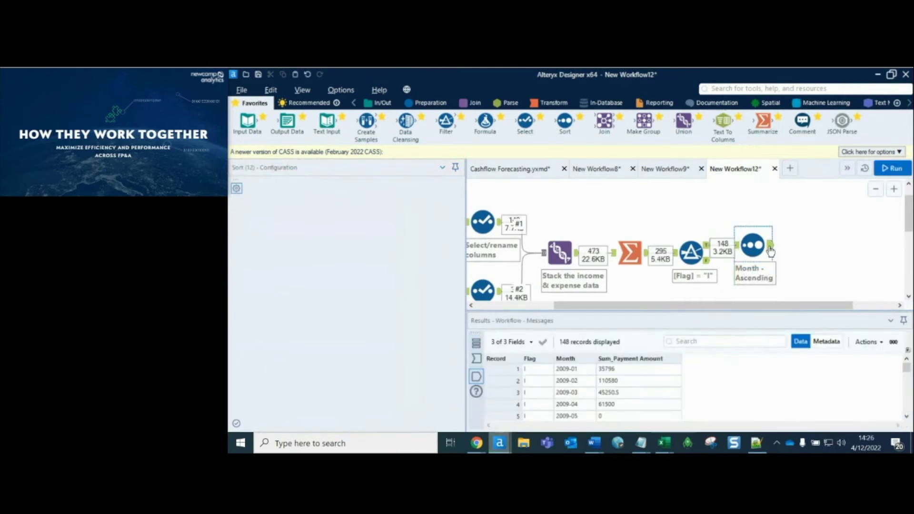
pyautogui.moveTo(643, 312); pyautogui.dragTo(655, 262)
pyautogui.scroll(-7, 575, 375)
pyautogui.scroll(-20, 576, 374)
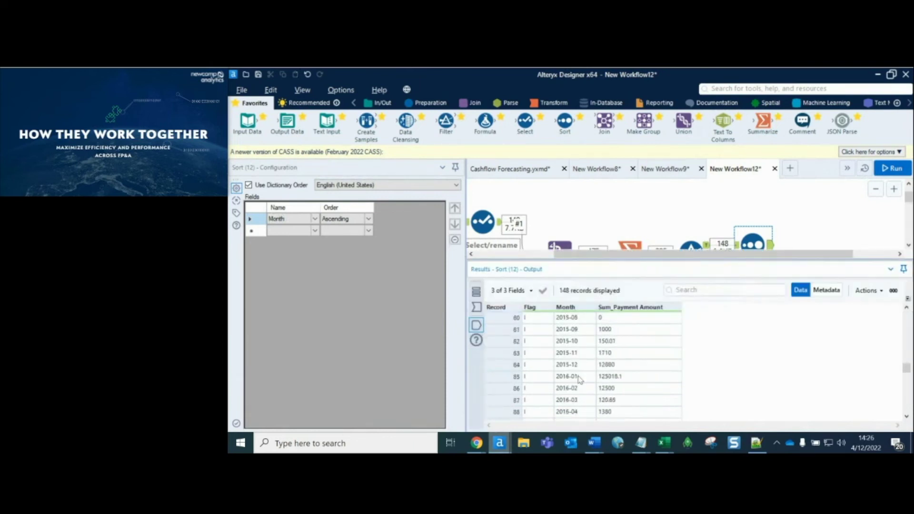
pyautogui.scroll(-14, 577, 380)
pyautogui.click(576, 412)
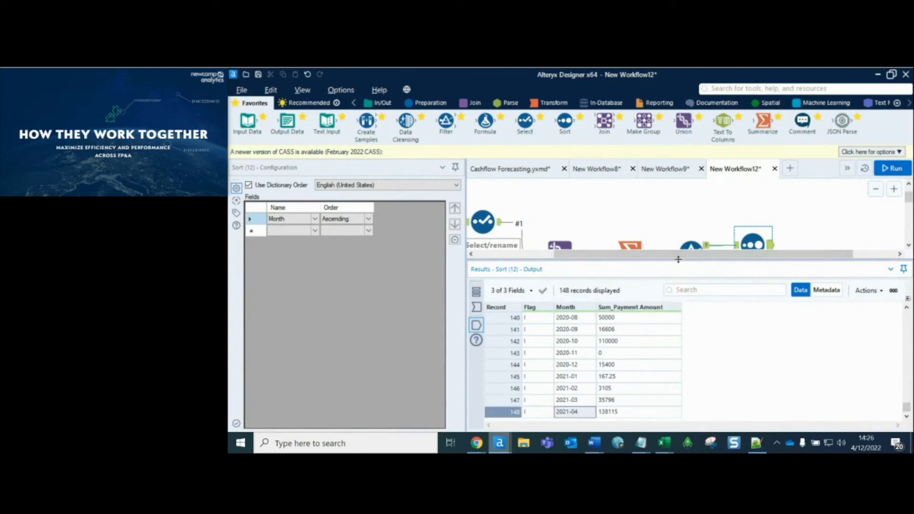
pyautogui.moveTo(678, 259); pyautogui.dragTo(710, 333)
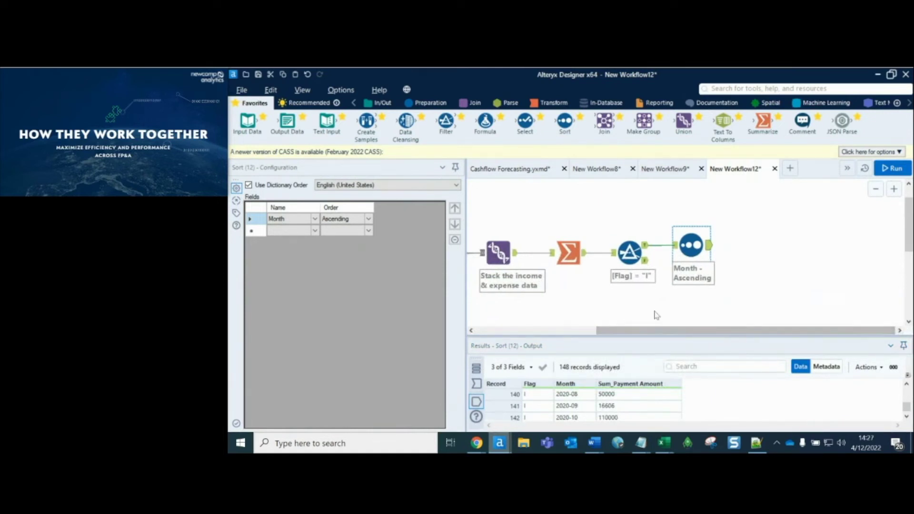
# Review the whole workflow from its input tools to the Sort tool and look over the In-Database tools.
pyautogui.moveTo(666, 335); pyautogui.dragTo(546, 334)
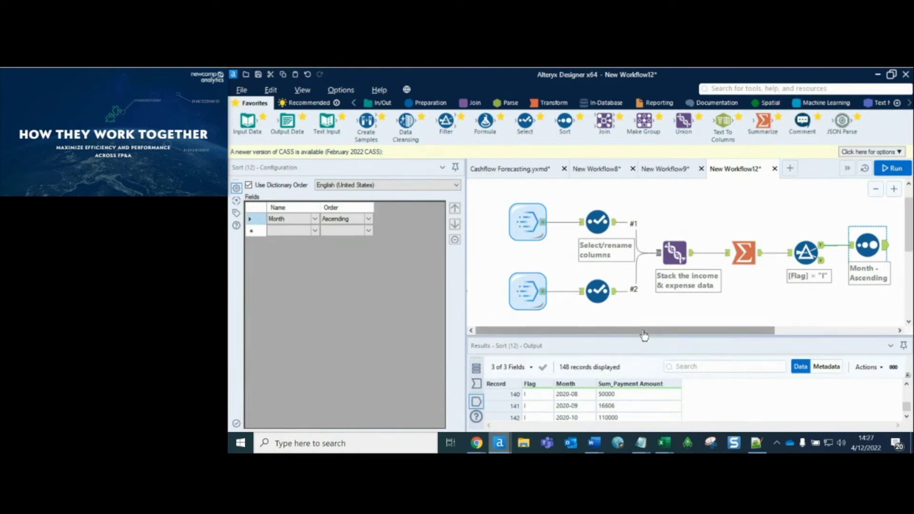
pyautogui.click(608, 103)
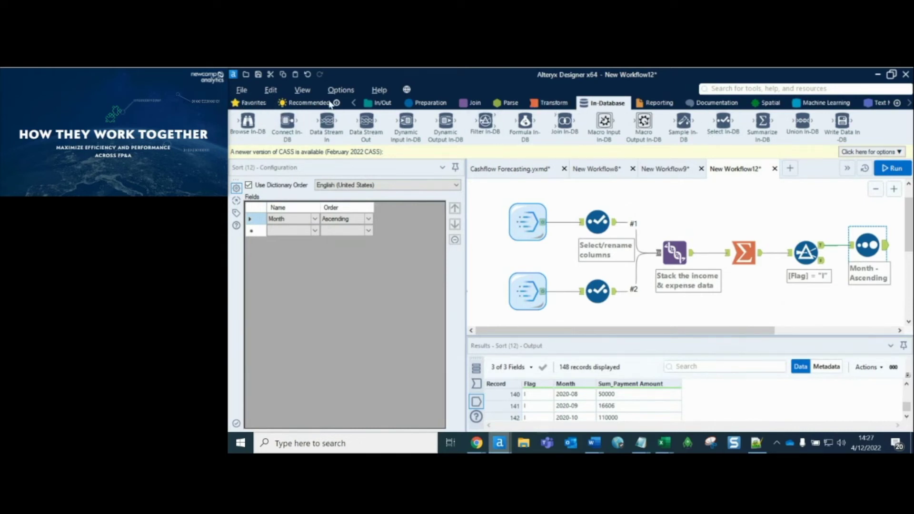
pyautogui.click(251, 103)
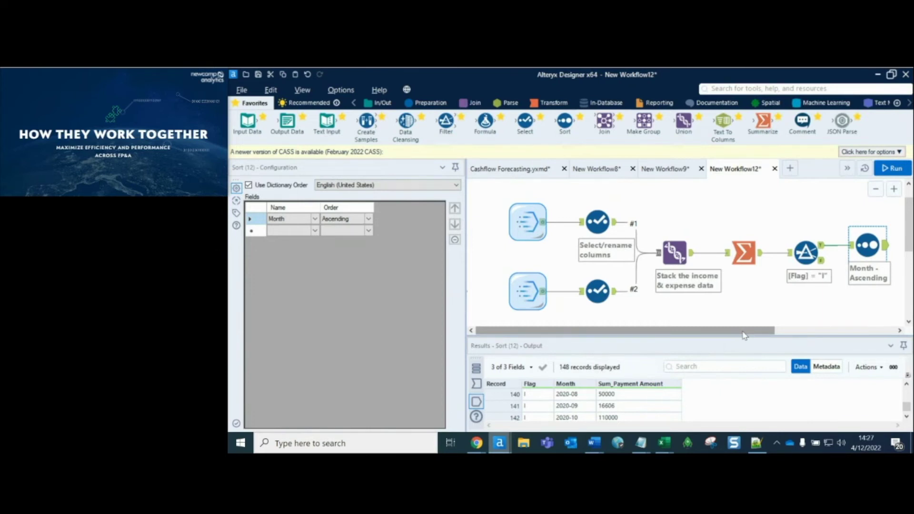
# Add an ARIMA tool from the Time Series category and connect it to the Sort tool's output.
pyautogui.moveTo(743, 332); pyautogui.dragTo(791, 332)
pyautogui.scroll(-2, 794, 318)
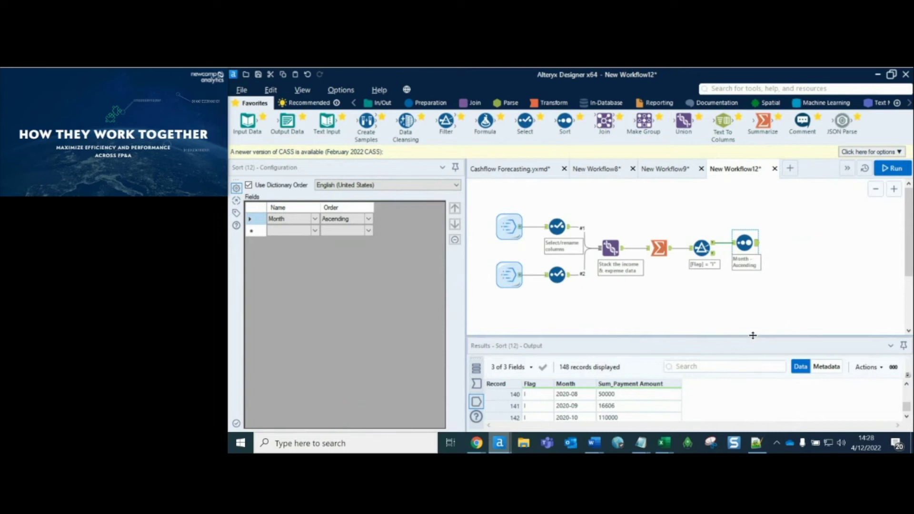
pyautogui.hscroll(5, 709, 110)
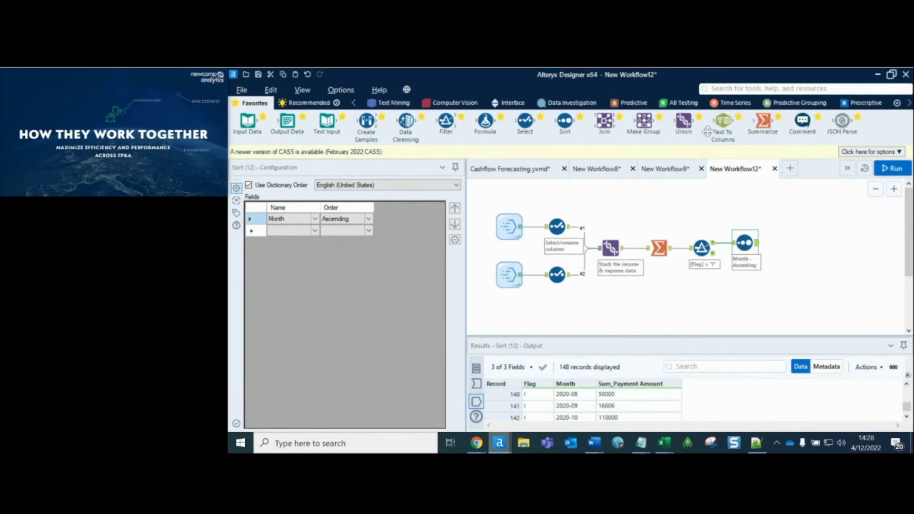
pyautogui.click(736, 104)
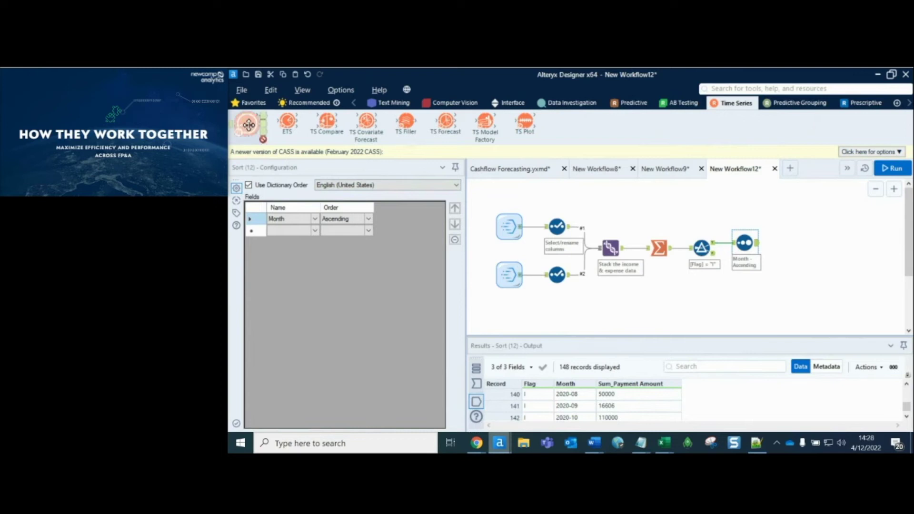
pyautogui.moveTo(247, 121)
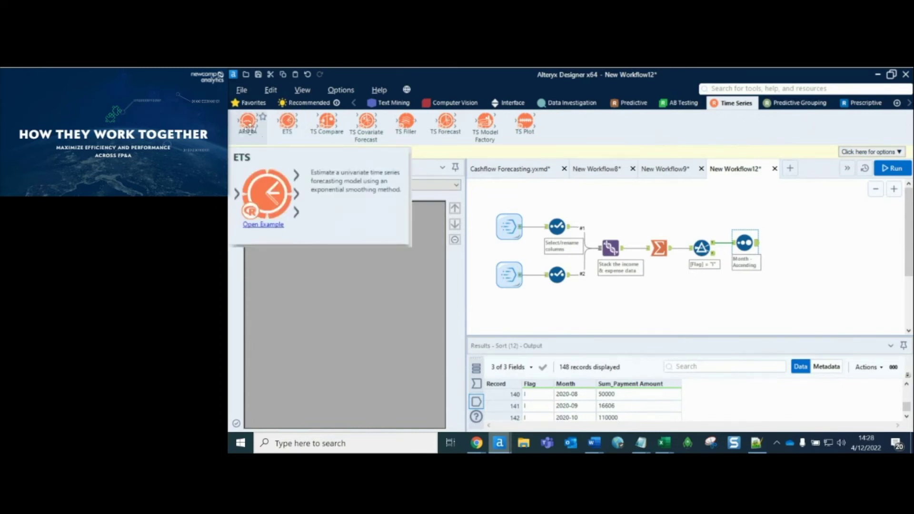
pyautogui.moveTo(248, 125); pyautogui.dragTo(786, 244)
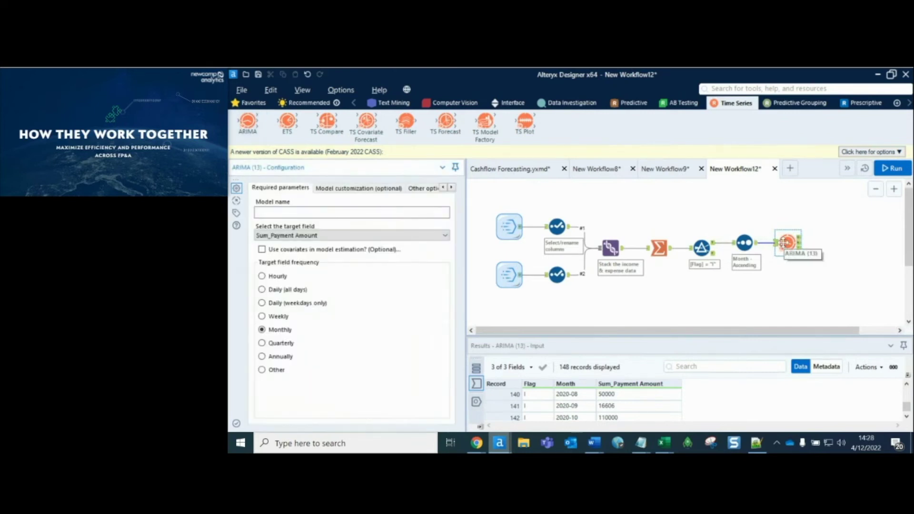
# Name the ARIMA model ARIMA_model and select Sum_Payment Amount as its target field.
pyautogui.click(344, 212)
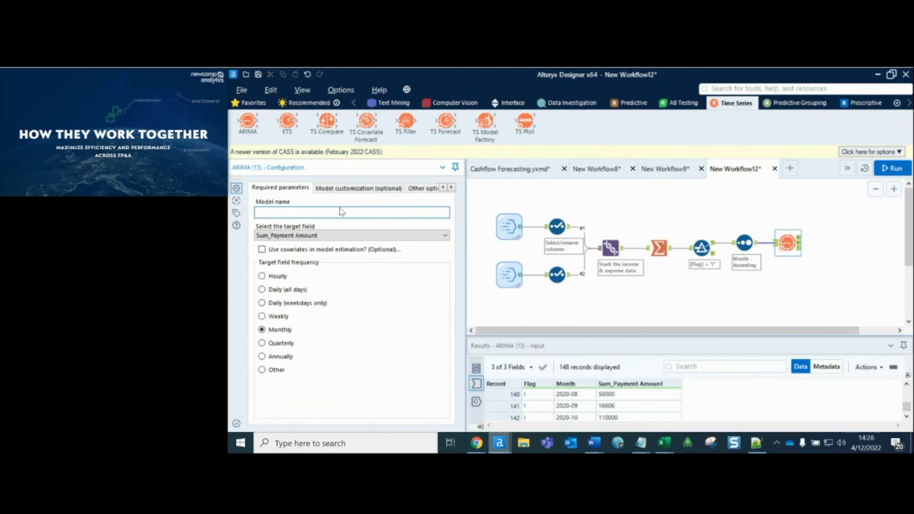
pyautogui.write('ARIMA_model')
pyautogui.click(293, 236)
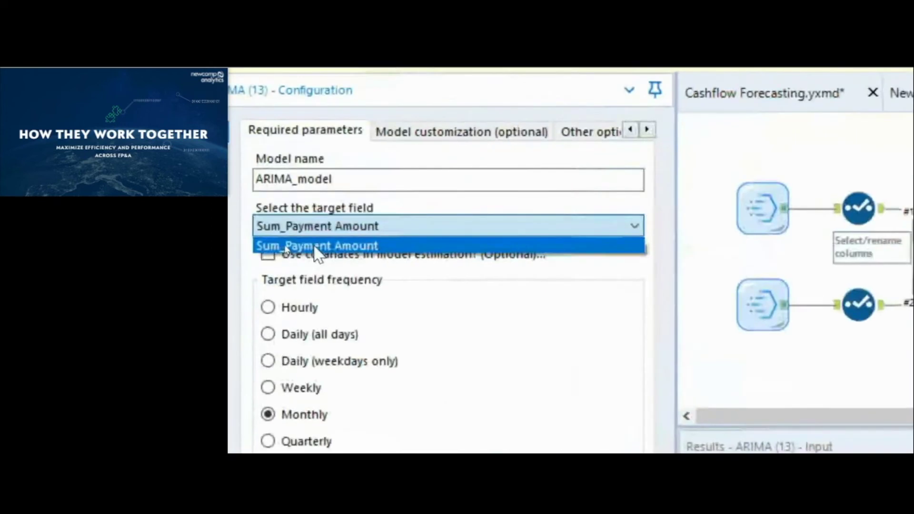
pyautogui.click(314, 246)
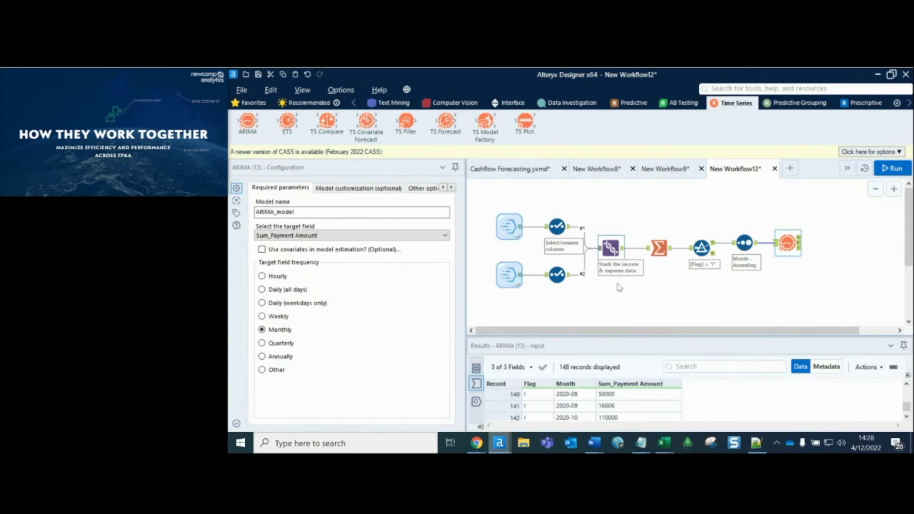
# Add a TS Forecast tool after the ARIMA tool and connect it to the model output.
pyautogui.moveTo(680, 330); pyautogui.dragTo(716, 330)
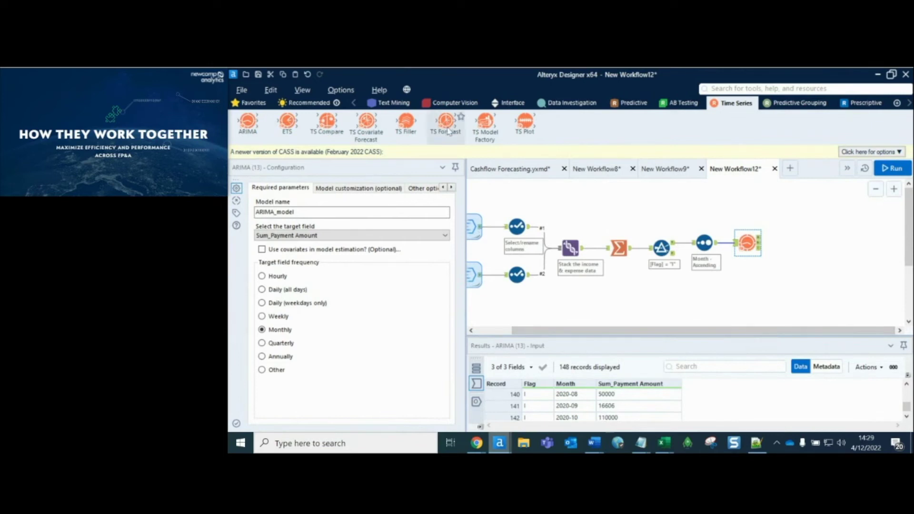
pyautogui.moveTo(447, 123)
pyautogui.moveTo(448, 123); pyautogui.dragTo(793, 238)
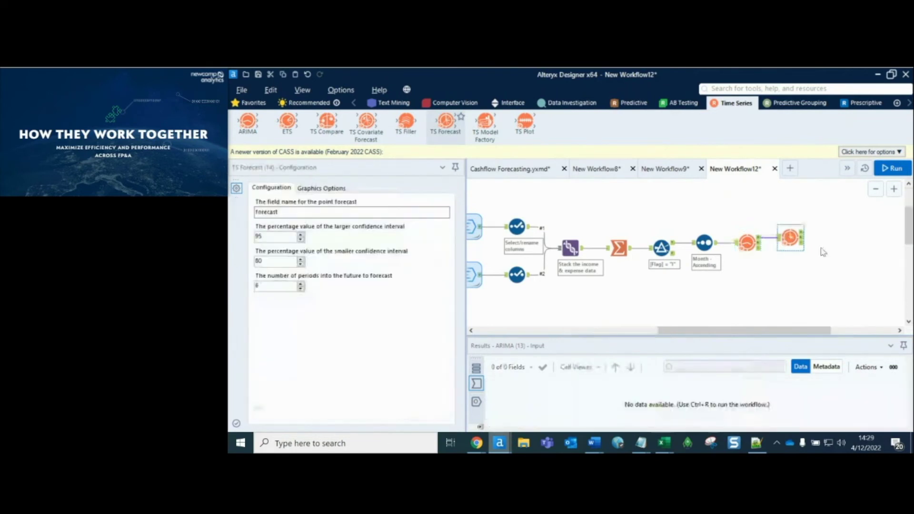
# Set the TS Forecast tool to forecast 12 periods into the future and run the workflow.
pyautogui.scroll(1, 821, 252)
pyautogui.scroll(1, 795, 236)
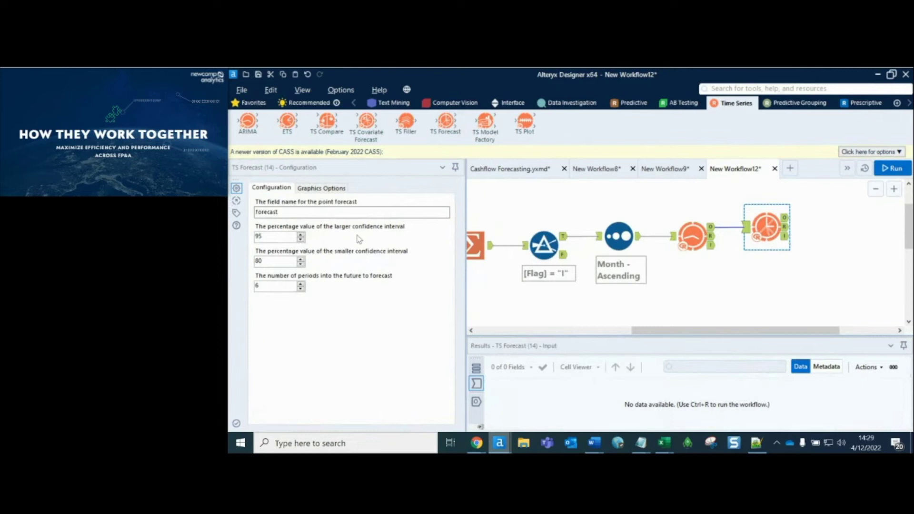
pyautogui.moveTo(279, 284); pyautogui.dragTo(249, 285)
pyautogui.write('12')
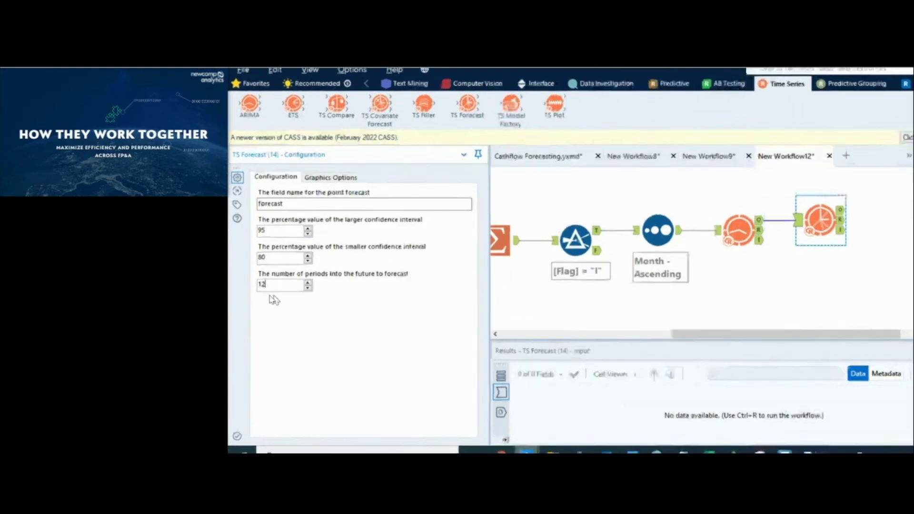
pyautogui.scroll(-1, 620, 288)
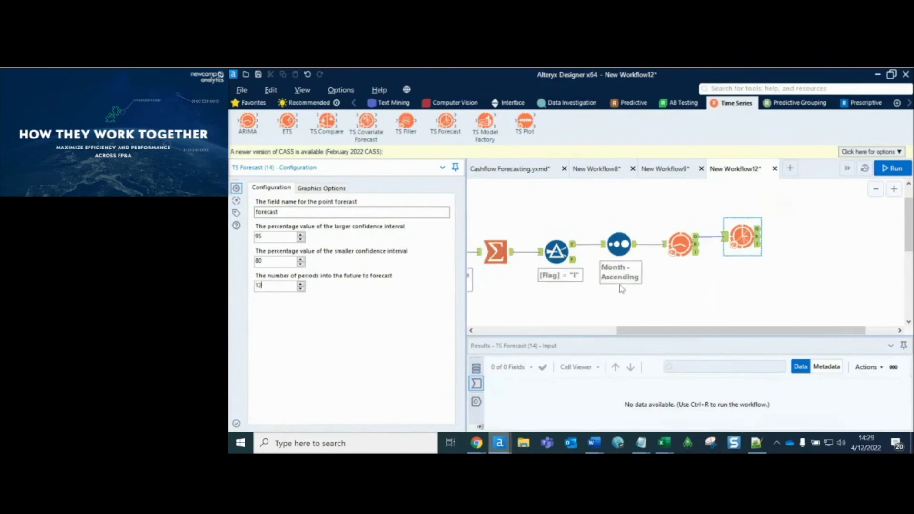
pyautogui.scroll(-1, 709, 286)
pyautogui.click(884, 167)
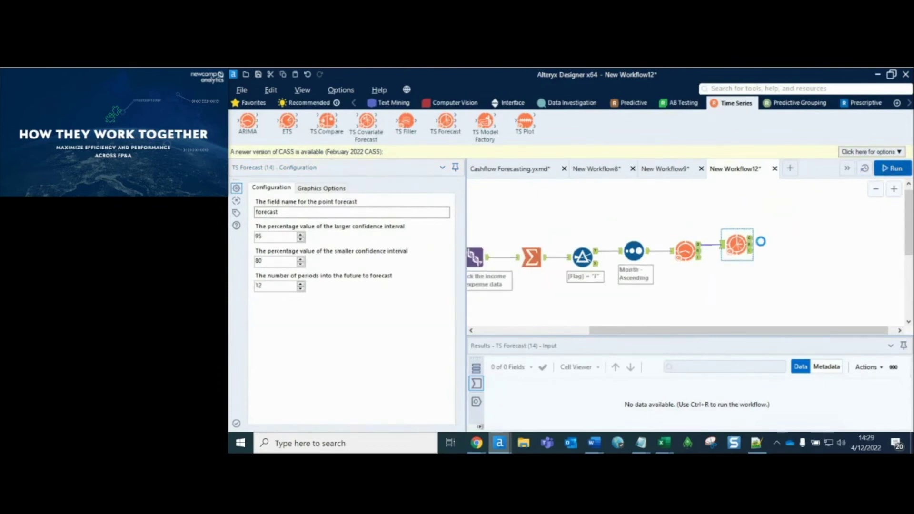
pyautogui.hotkey('ctrl', '2')
pyautogui.moveTo(759, 233); pyautogui.dragTo(812, 197)
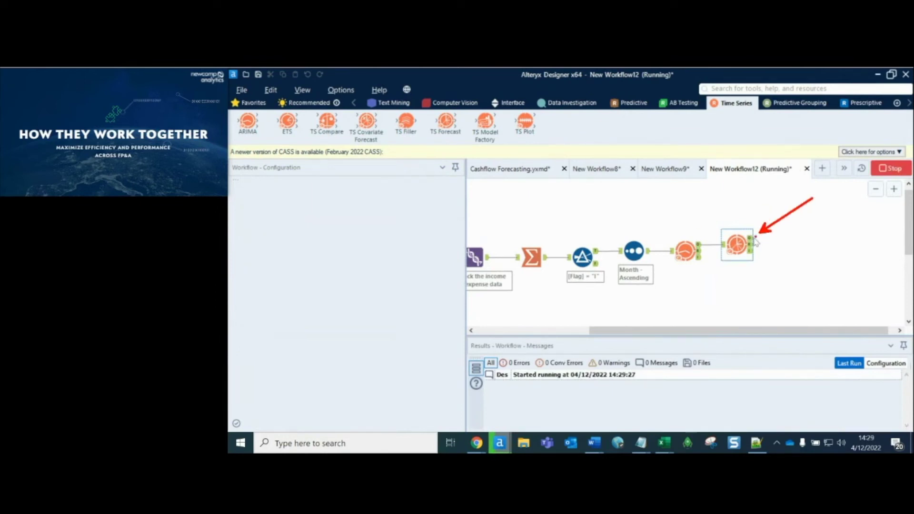
pyautogui.press('Escape')
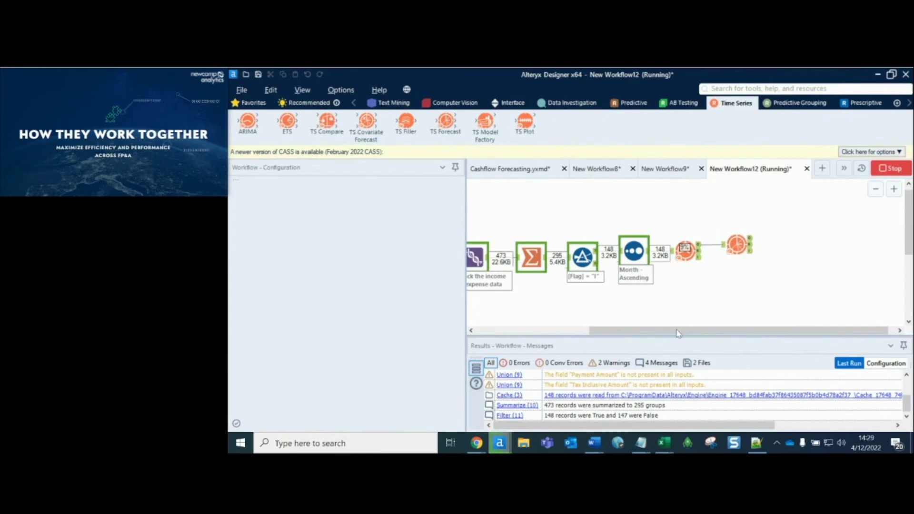
pyautogui.moveTo(690, 335); pyautogui.dragTo(682, 335)
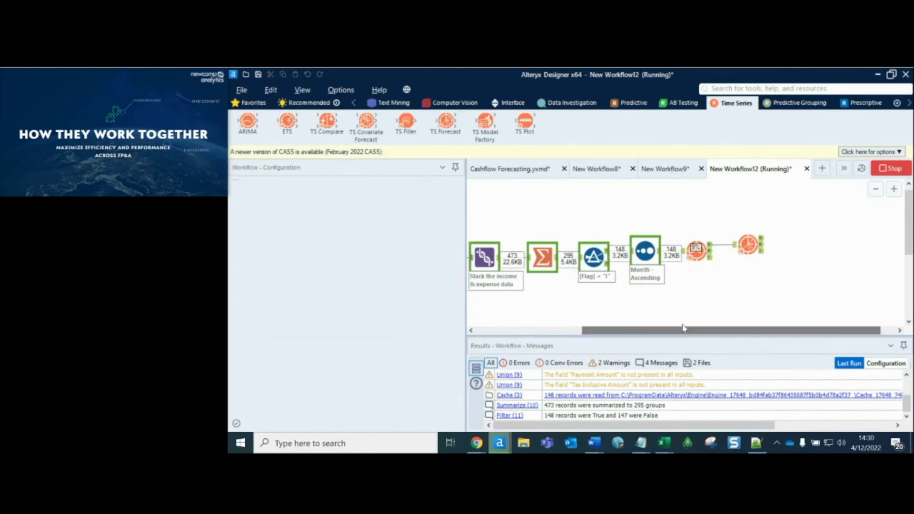
pyautogui.moveTo(782, 285); pyautogui.dragTo(757, 259)
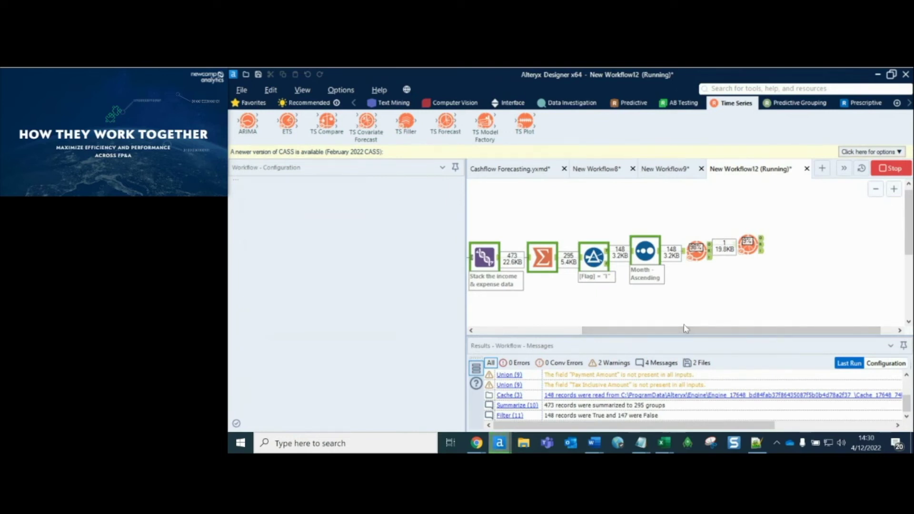
# Examine the TS Forecast output records, including the sub-periods, the forecast values and the high and low confidence interval fields.
pyautogui.click(760, 239)
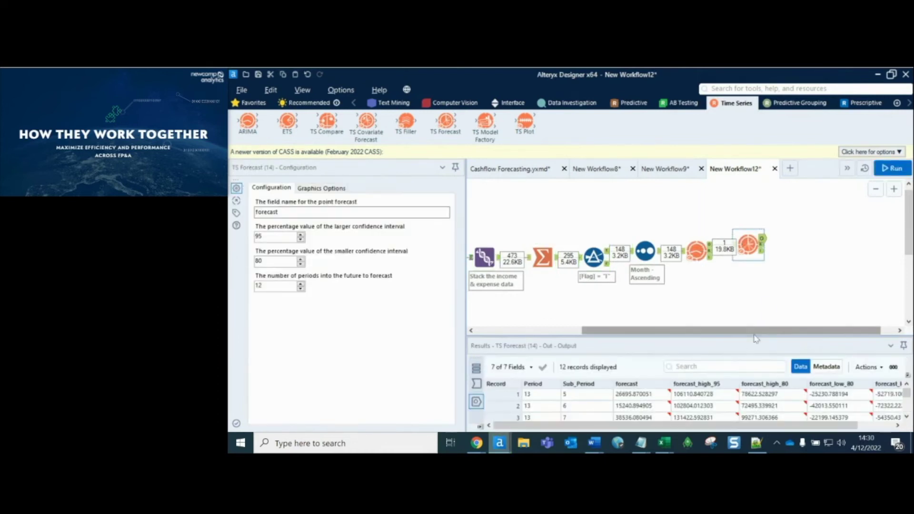
pyautogui.moveTo(755, 337); pyautogui.dragTo(759, 296)
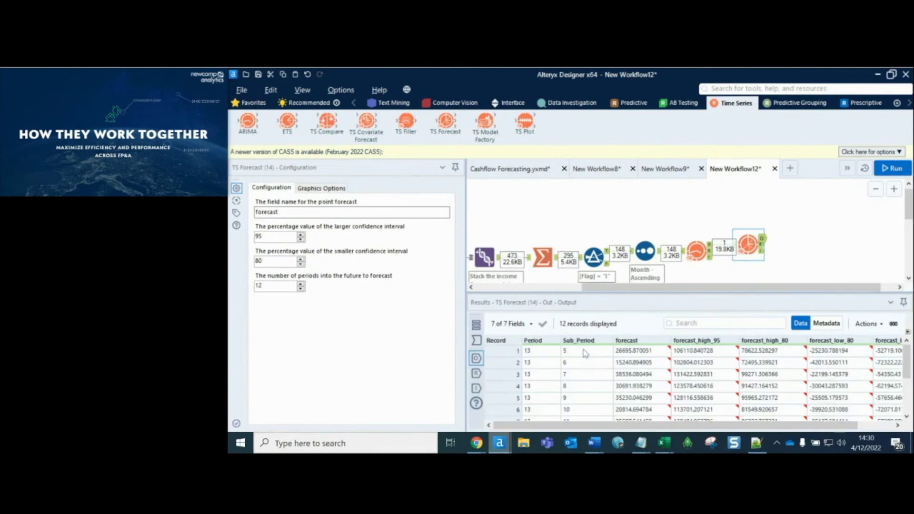
pyautogui.moveTo(583, 354); pyautogui.dragTo(581, 386)
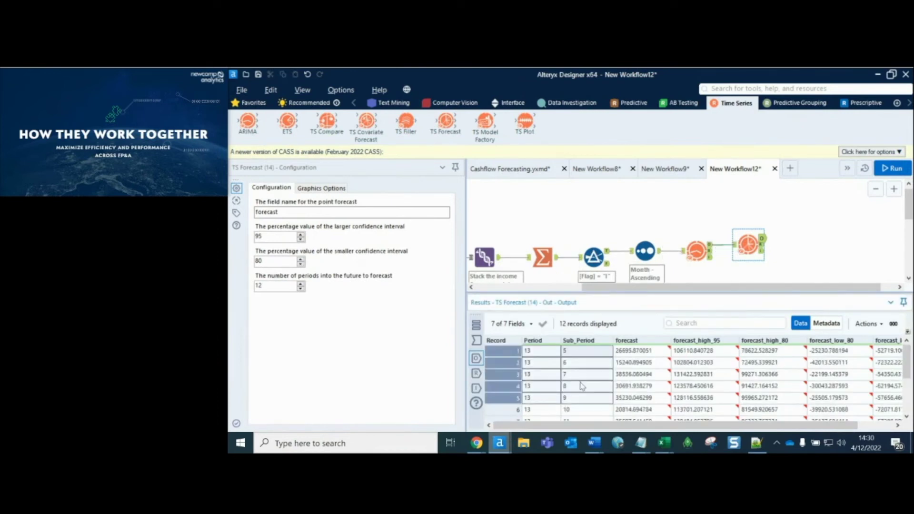
pyautogui.scroll(-2, 653, 378)
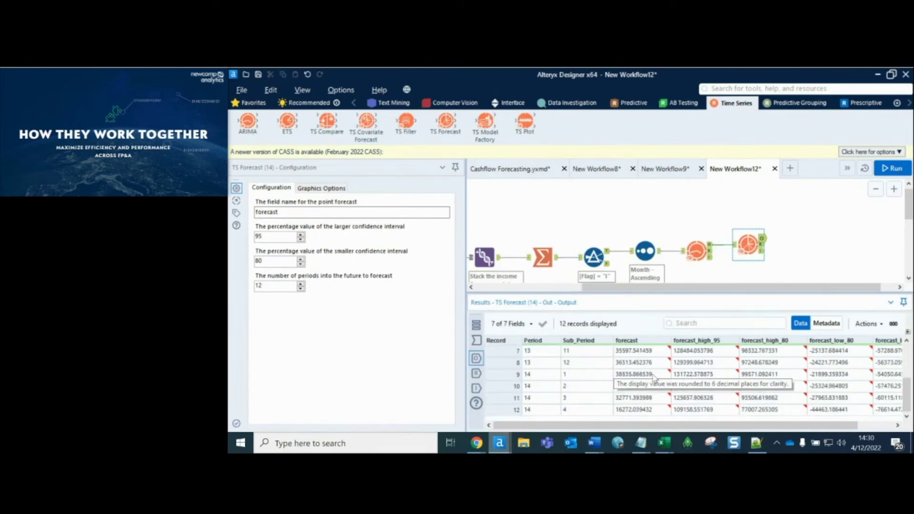
pyautogui.click(633, 350)
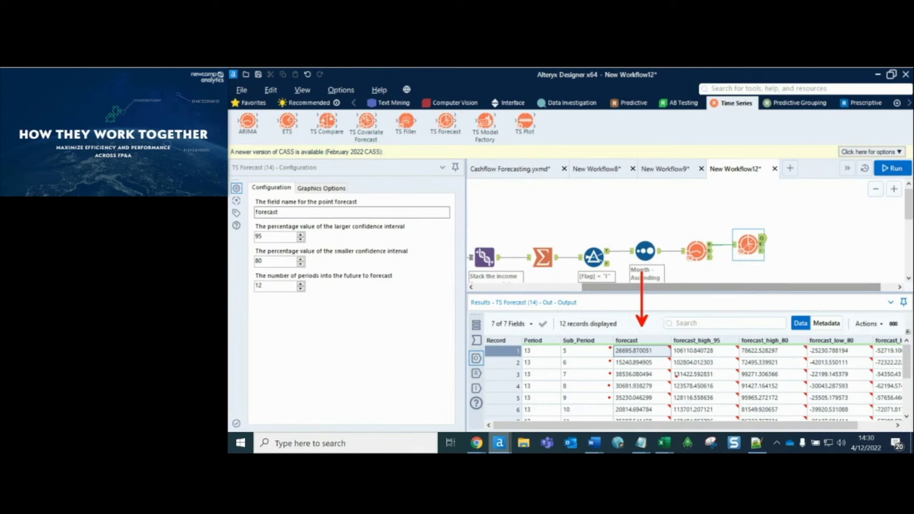
pyautogui.moveTo(693, 351); pyautogui.dragTo(692, 386)
pyautogui.click(888, 357)
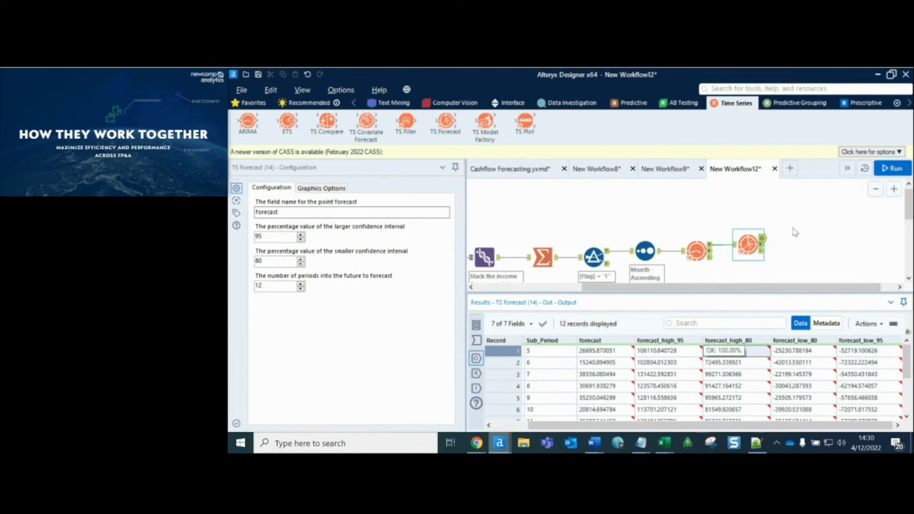
pyautogui.moveTo(744, 293); pyautogui.dragTo(749, 322)
# Find the IBM PA Output tool by searching for IBM PA and connect it after the TS Forecast tool.
pyautogui.click(820, 87)
pyautogui.write('IBM')
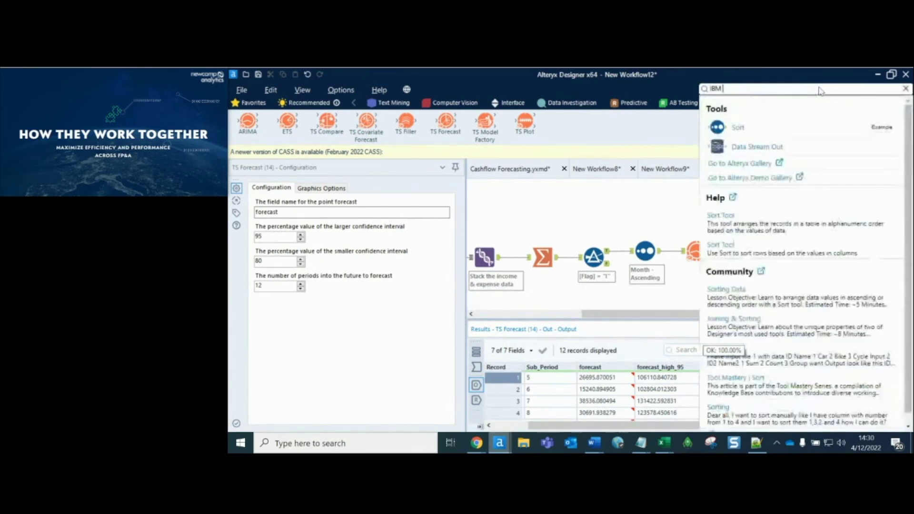
pyautogui.write(' PA')
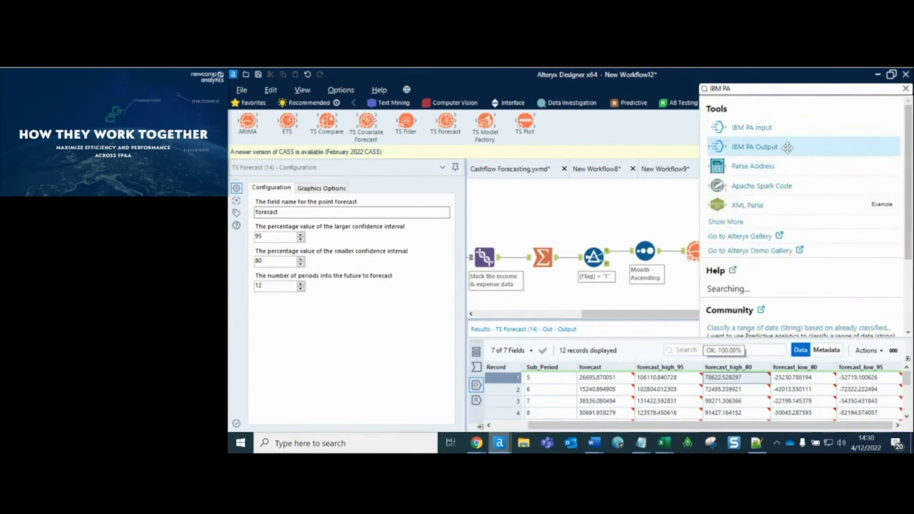
pyautogui.moveTo(786, 147); pyautogui.dragTo(804, 240)
# Set the IBM PA Output connection to server services-uscentral.skytap.com, port 17111, cube Summary and elements Month, Income.
pyautogui.click(323, 212)
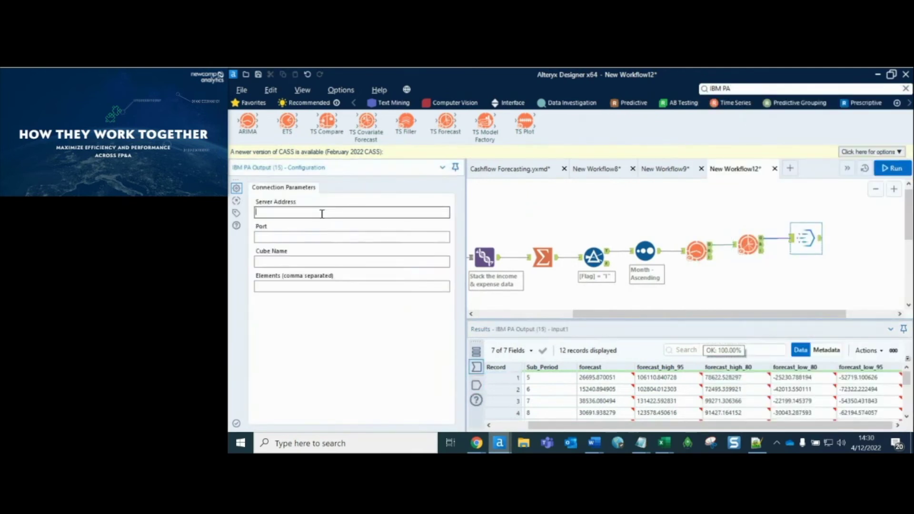
pyautogui.write('service')
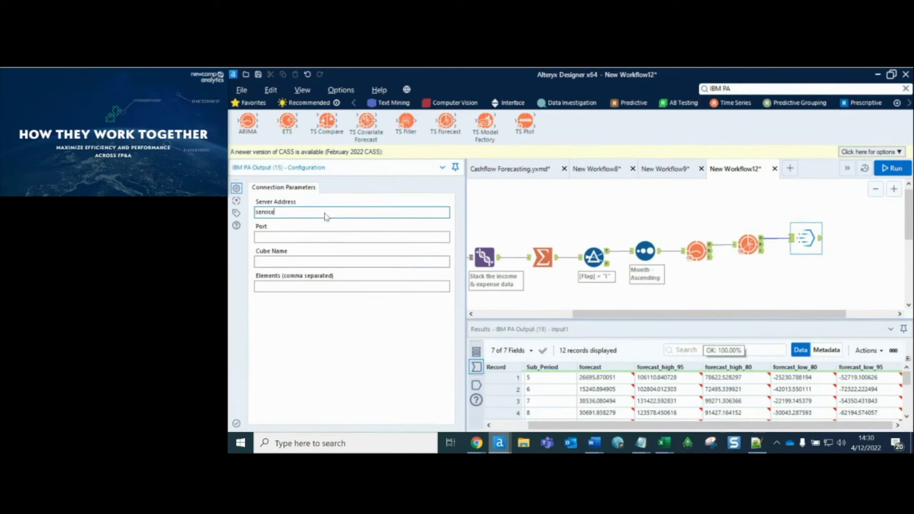
pyautogui.write('s-uscentral.skytap.com')
pyautogui.press('Tab')
pyautogui.write('17111')
pyautogui.press('Tab')
pyautogui.write('Summary')
pyautogui.write('Month, Income')
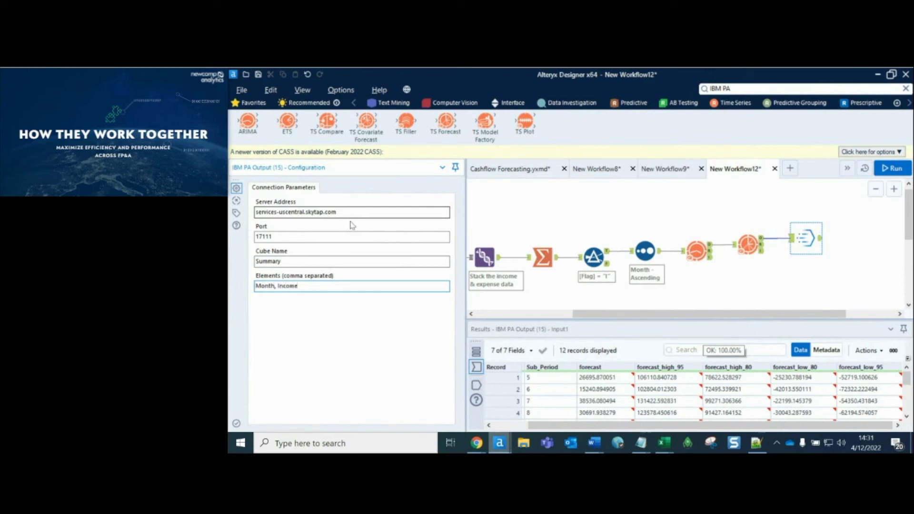
pyautogui.moveTo(321, 286); pyautogui.dragTo(229, 286)
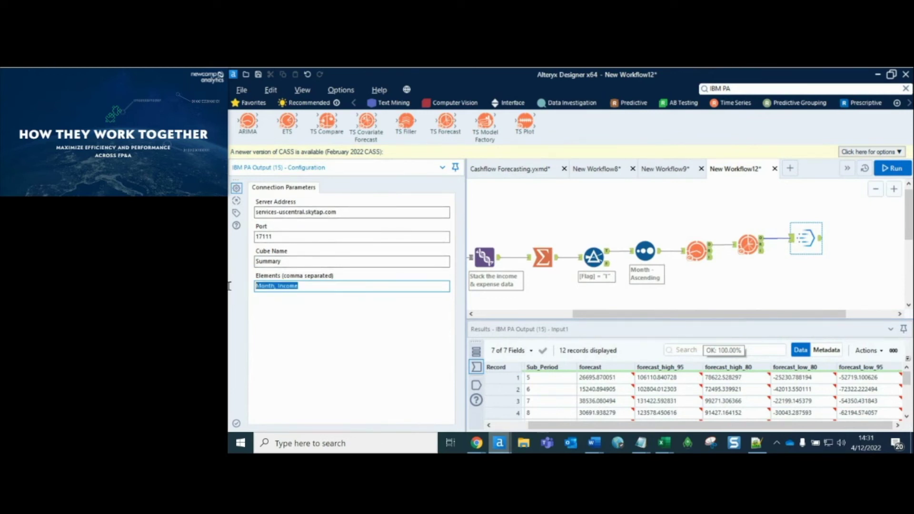
pyautogui.click(314, 286)
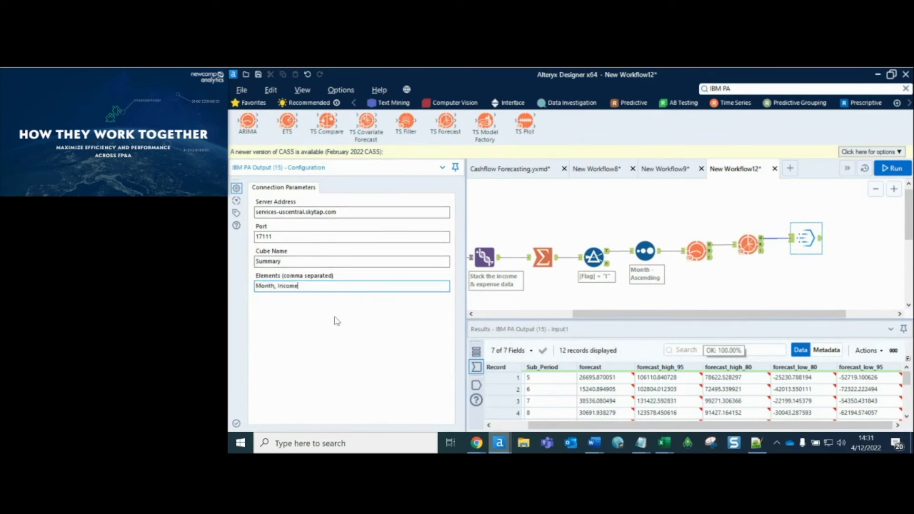
# Run the workflow to write the forecast to the Summary cube.
pyautogui.click(884, 169)
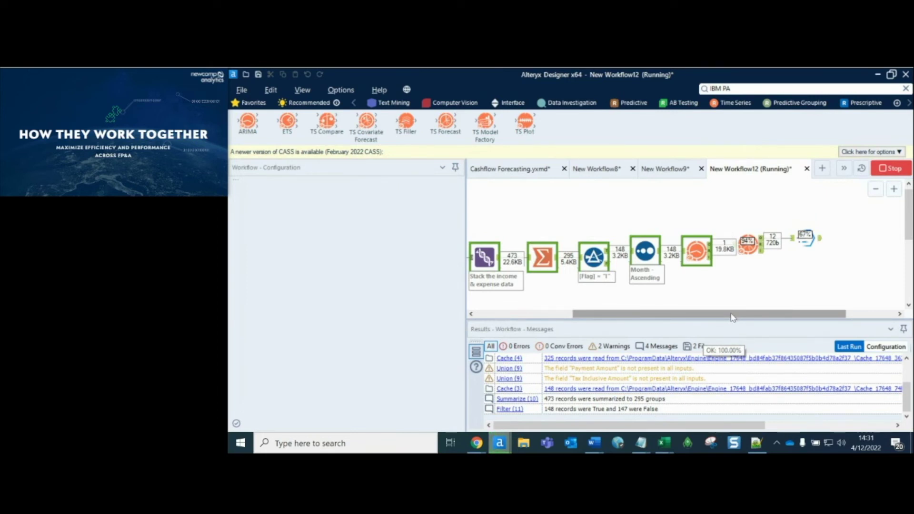
pyautogui.moveTo(732, 315); pyautogui.dragTo(633, 315)
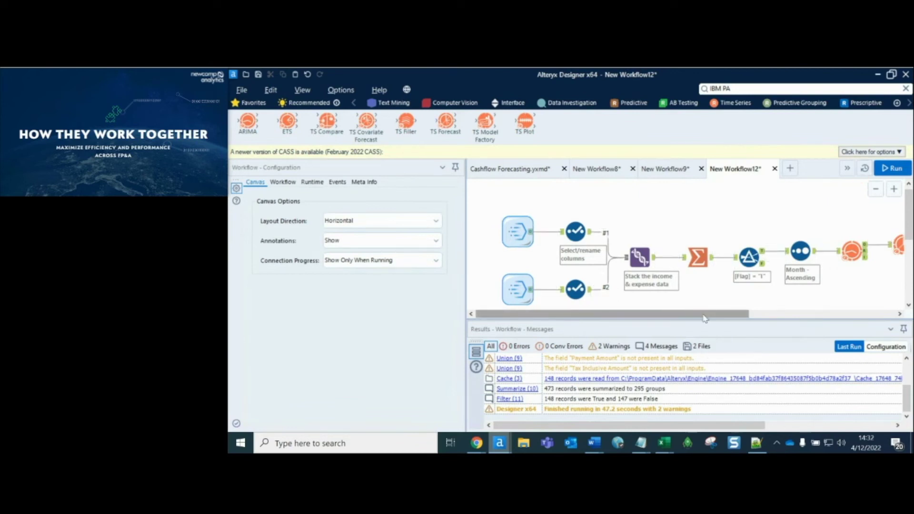
pyautogui.moveTo(705, 318); pyautogui.dragTo(826, 317)
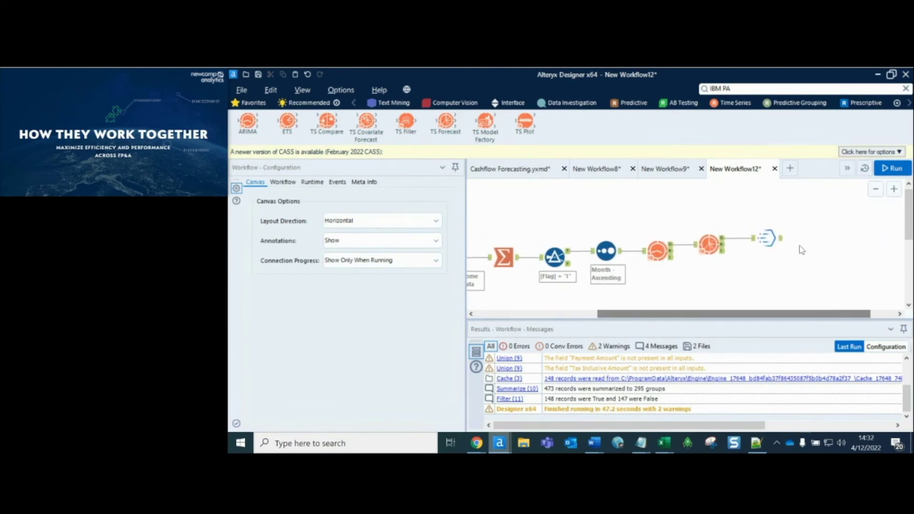
# Examine the IBM PA Output records, including the Month values and the forecast column.
pyautogui.click(783, 242)
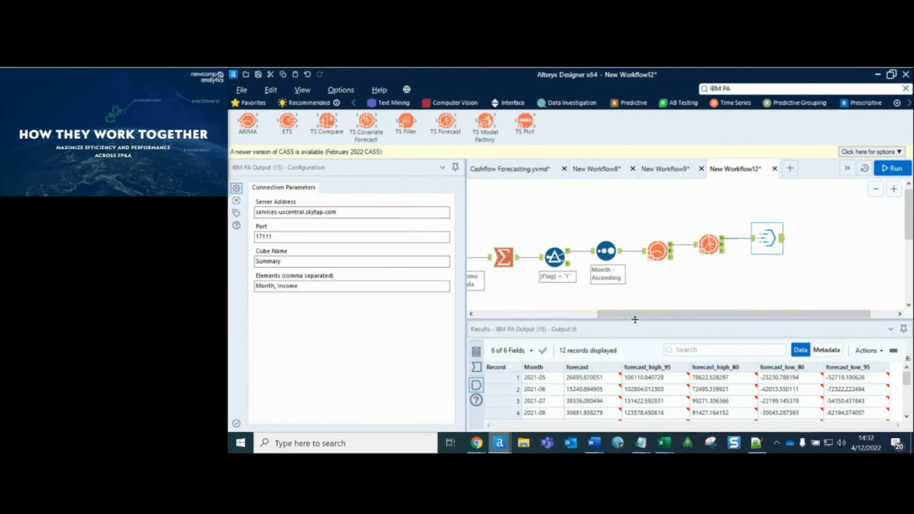
pyautogui.moveTo(664, 280); pyautogui.dragTo(664, 281)
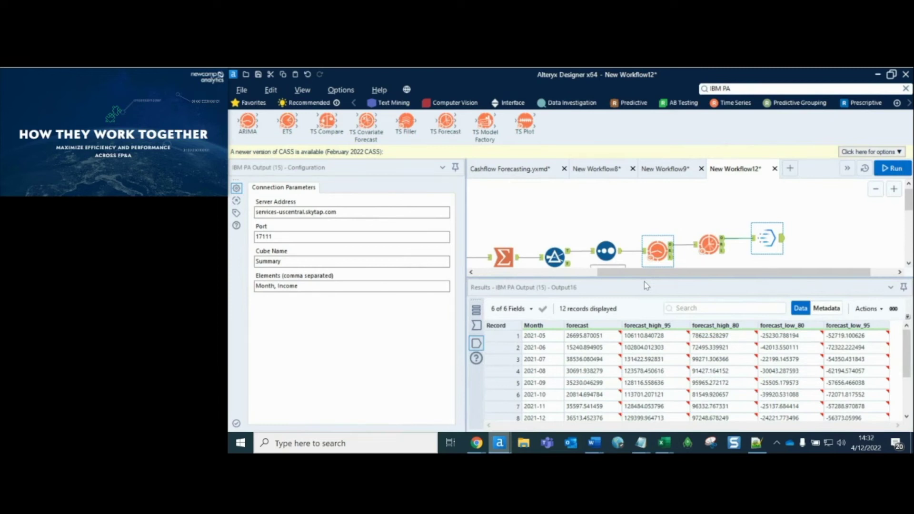
pyautogui.click(544, 339)
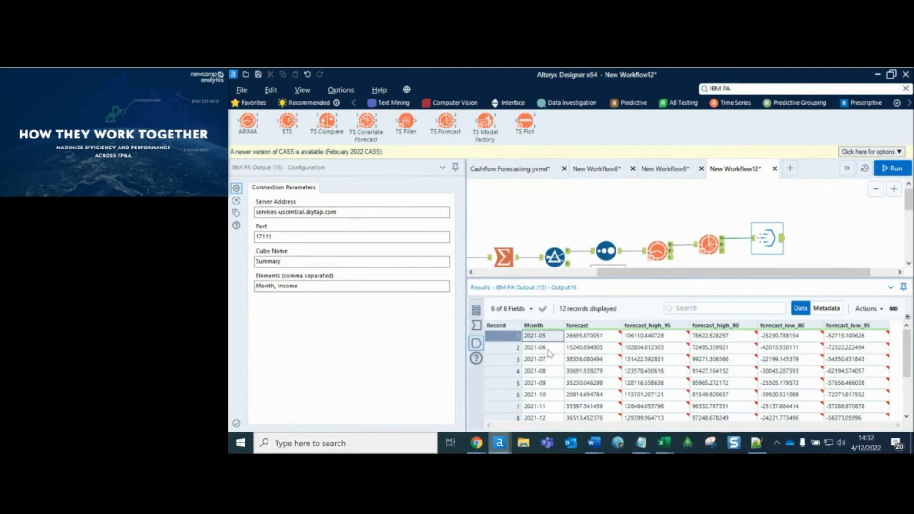
pyautogui.scroll(-2, 550, 348)
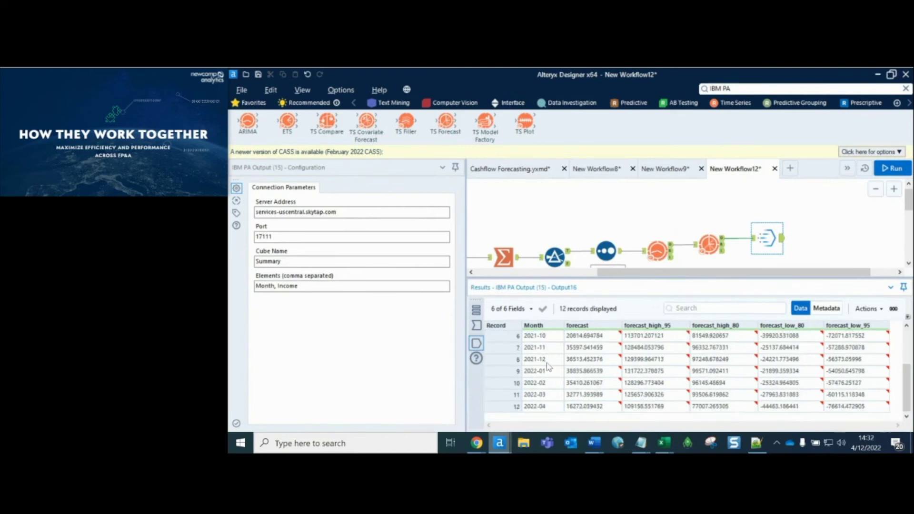
pyautogui.keyDown('shift'); pyautogui.click(549, 406); pyautogui.keyUp('shift')
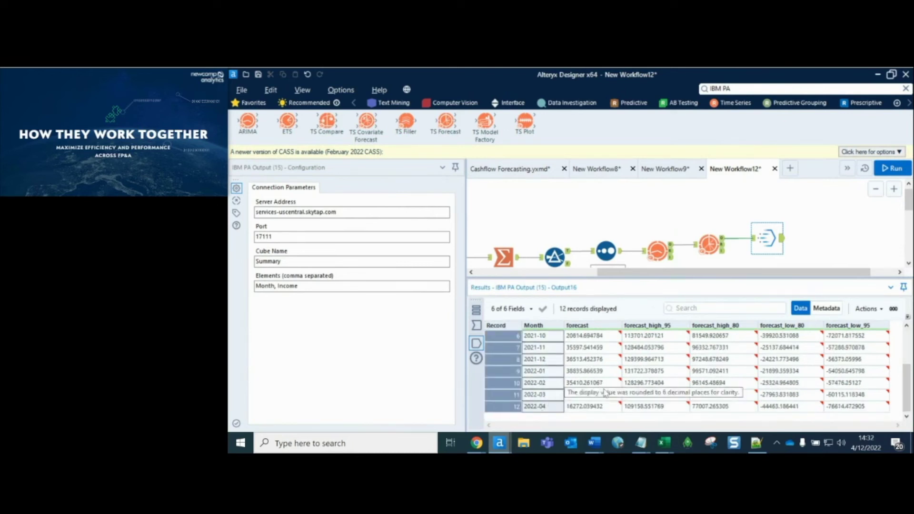
pyautogui.scroll(2, 583, 376)
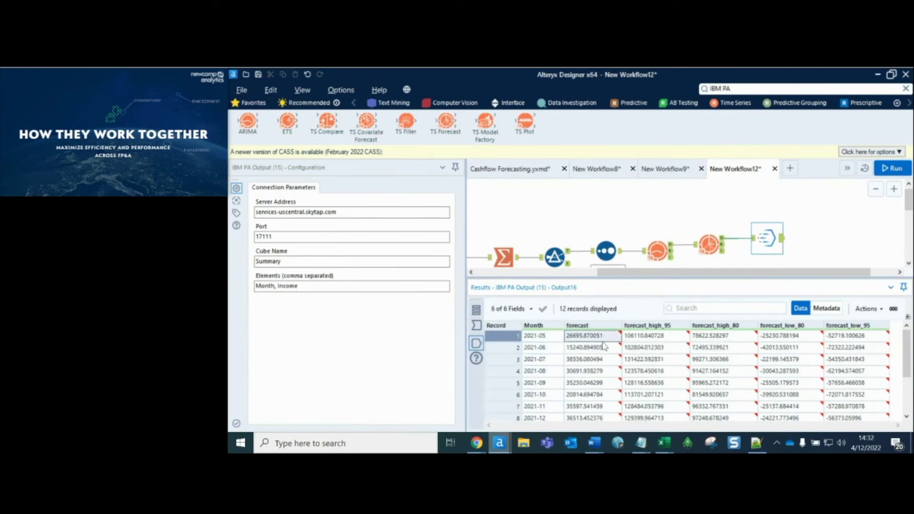
# Switch to the IBM Planning Analytics Income Summary, expand 2021 into months in the income table and refresh the dashboard.
pyautogui.hotkey('alt', 'Tab')
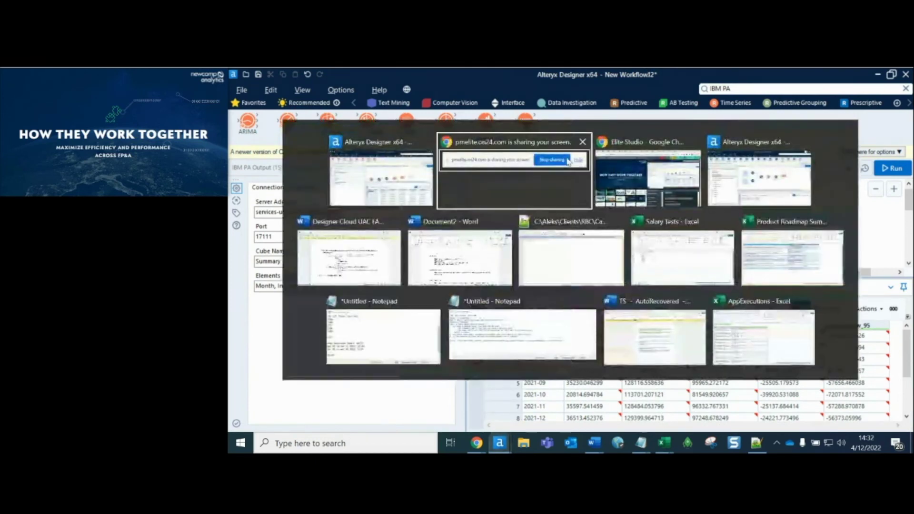
pyautogui.click(615, 417)
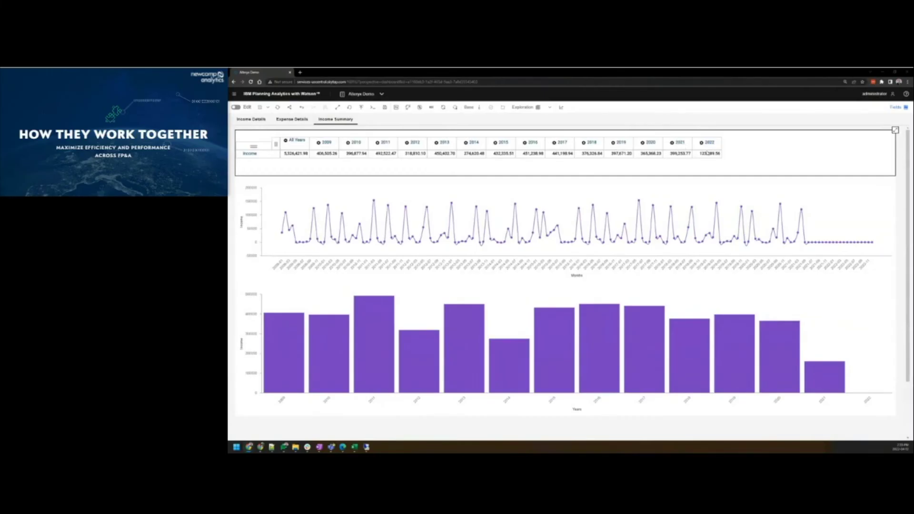
pyautogui.click(714, 145)
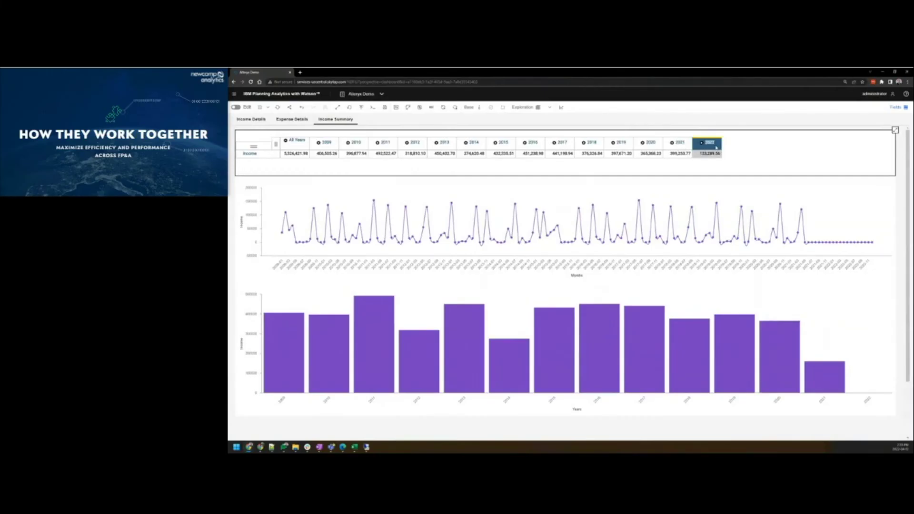
pyautogui.click(676, 143)
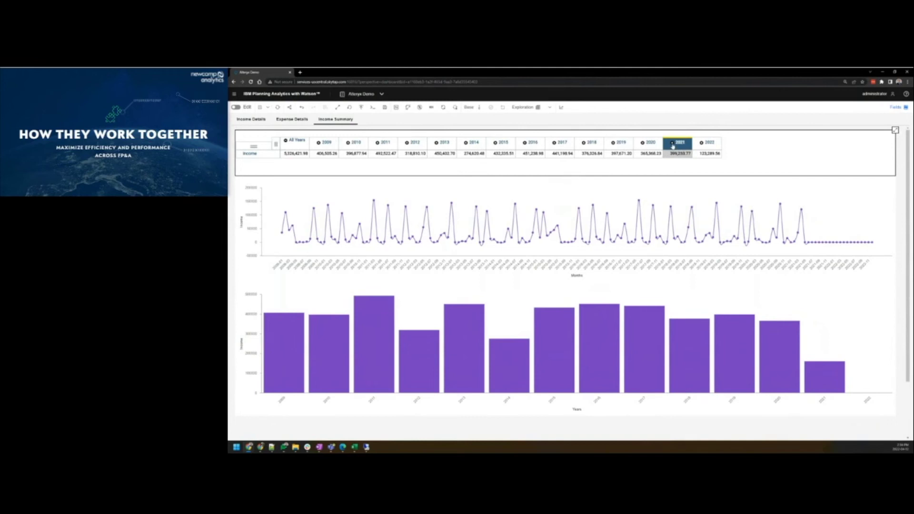
pyautogui.click(672, 143)
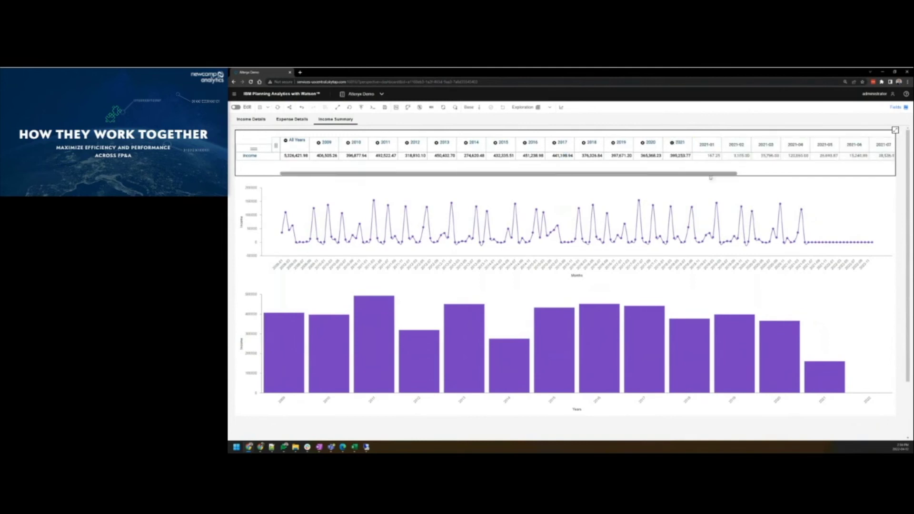
pyautogui.moveTo(718, 175); pyautogui.dragTo(878, 177)
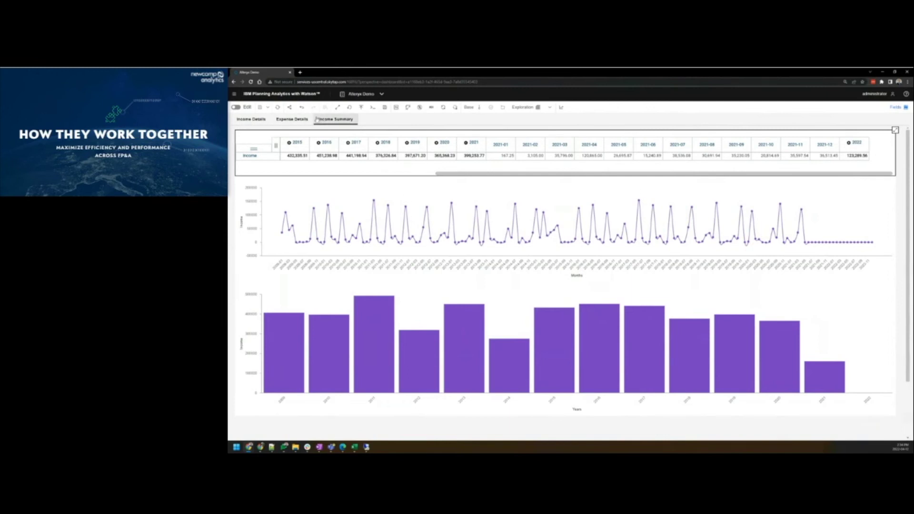
pyautogui.click(386, 124)
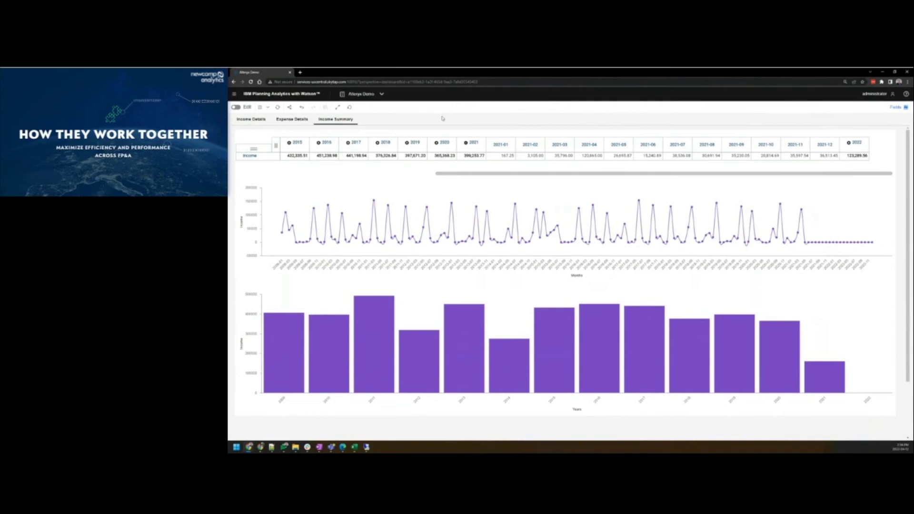
pyautogui.click(278, 107)
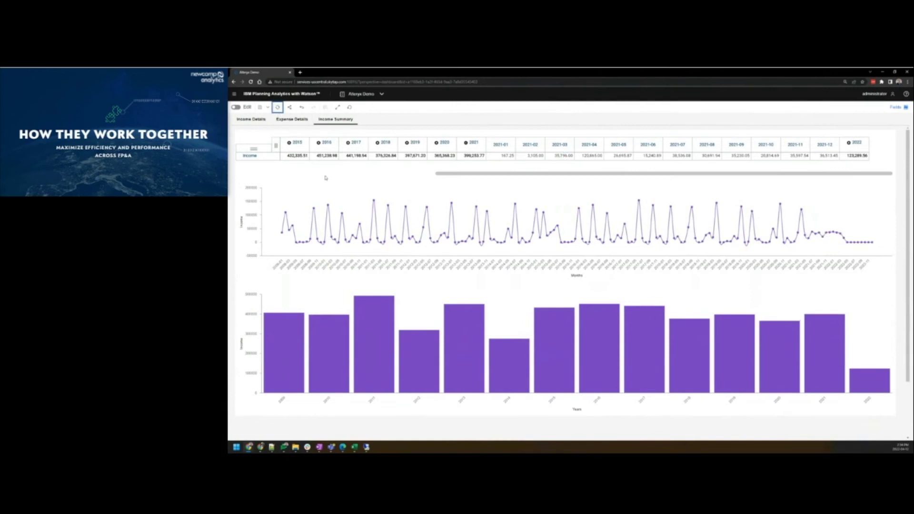